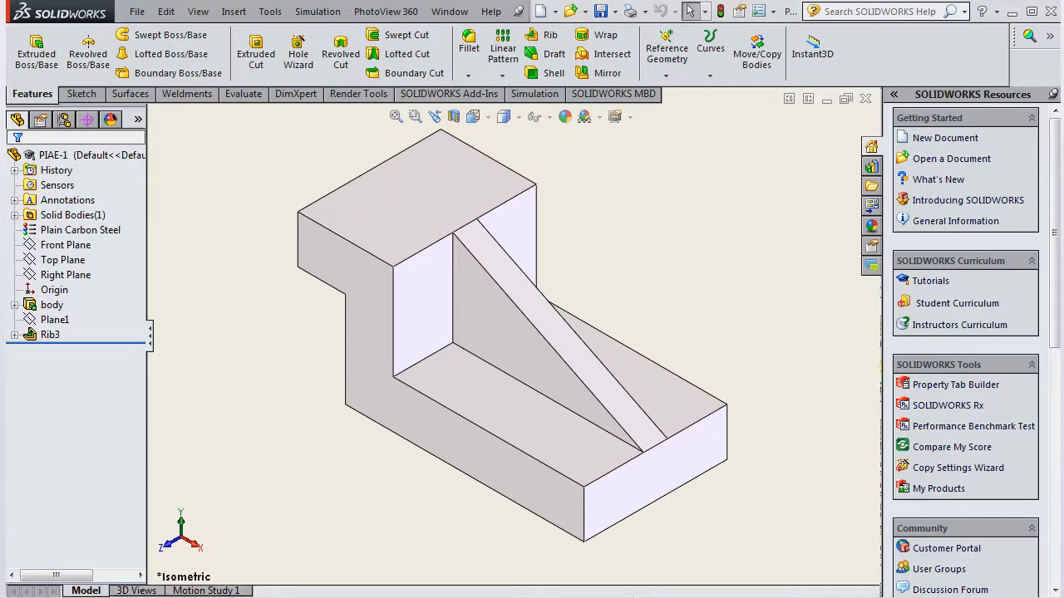
pyautogui.click(138, 13)
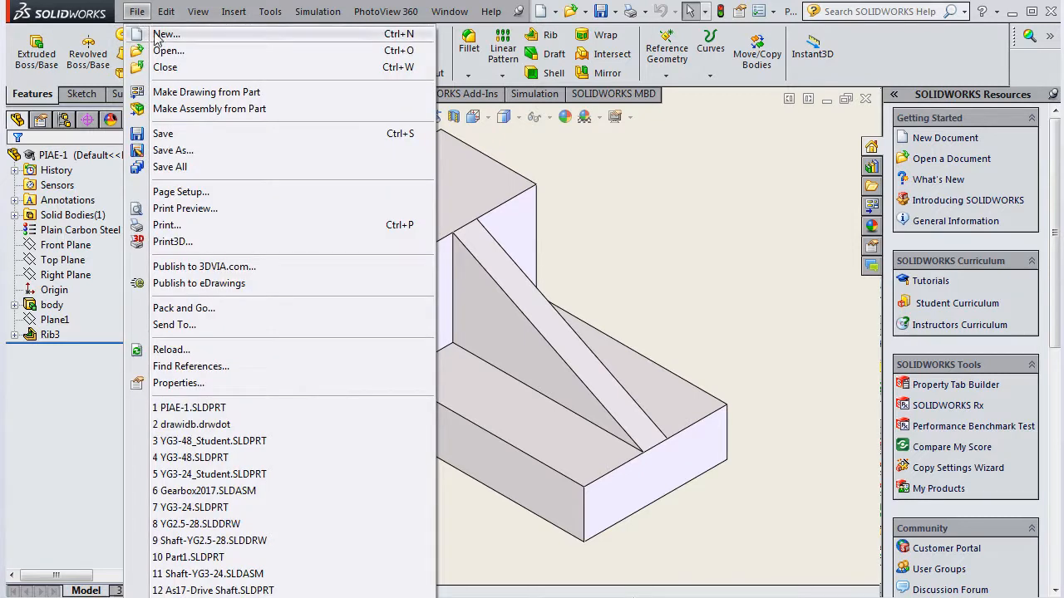
pyautogui.click(166, 37)
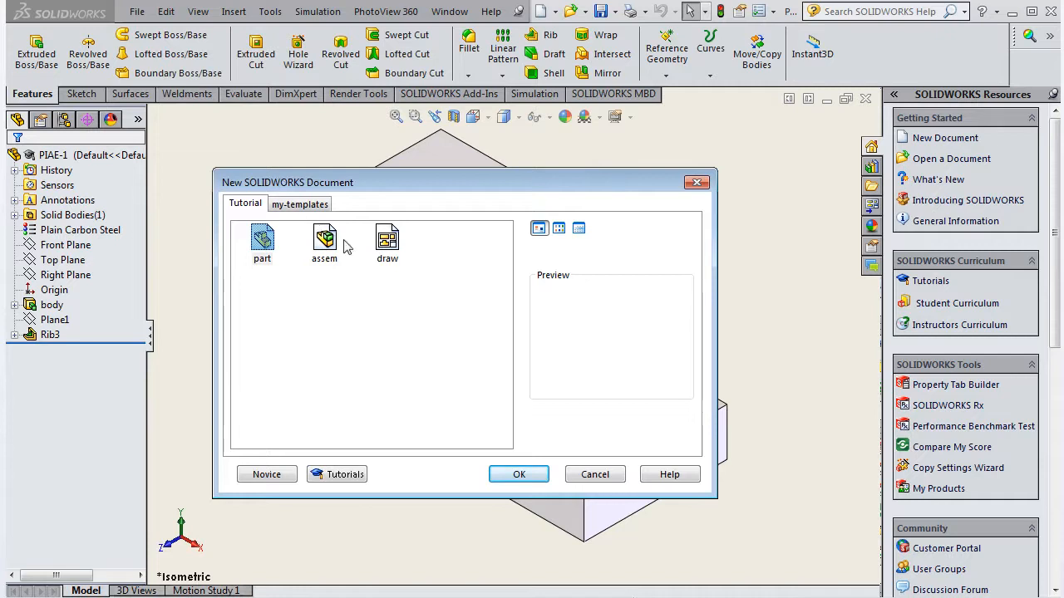
pyautogui.click(388, 246)
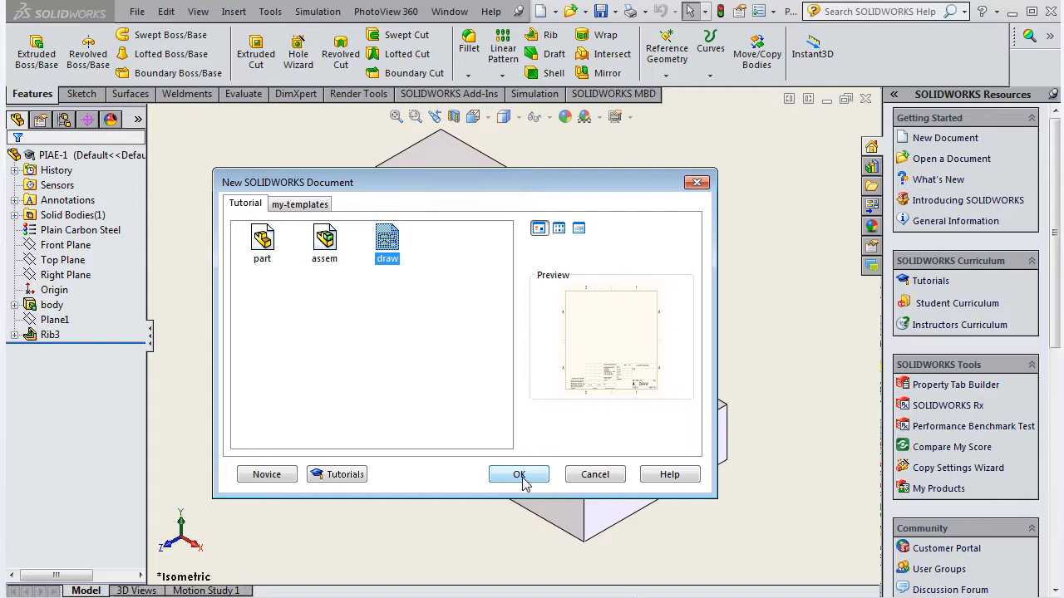
pyautogui.click(595, 476)
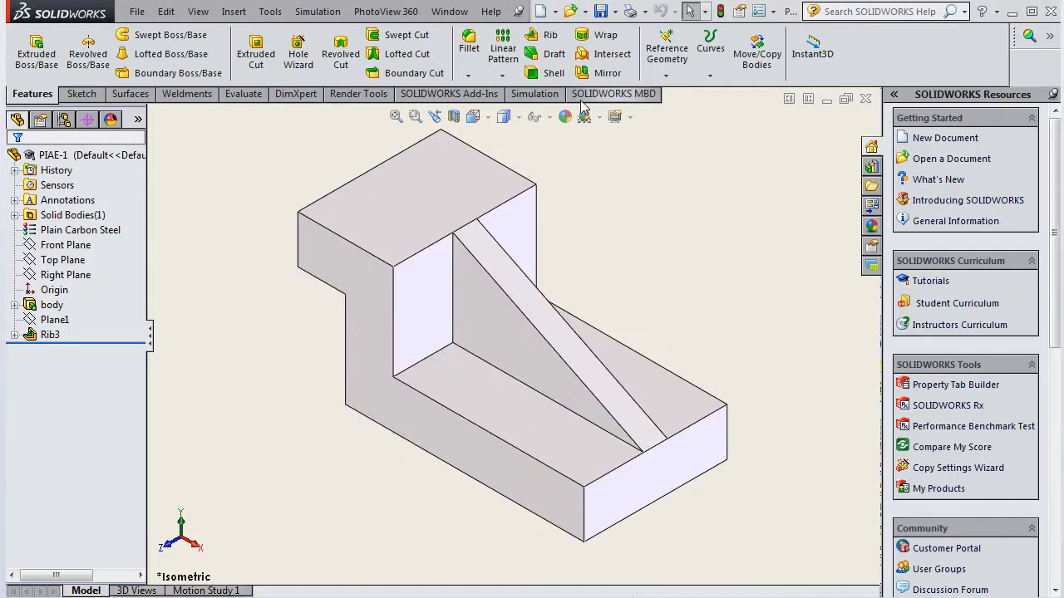
# Make a drawing from the open part on a standard A3 (ISO) sheet with its sheet format displayed, and save it
pyautogui.click(555, 14)
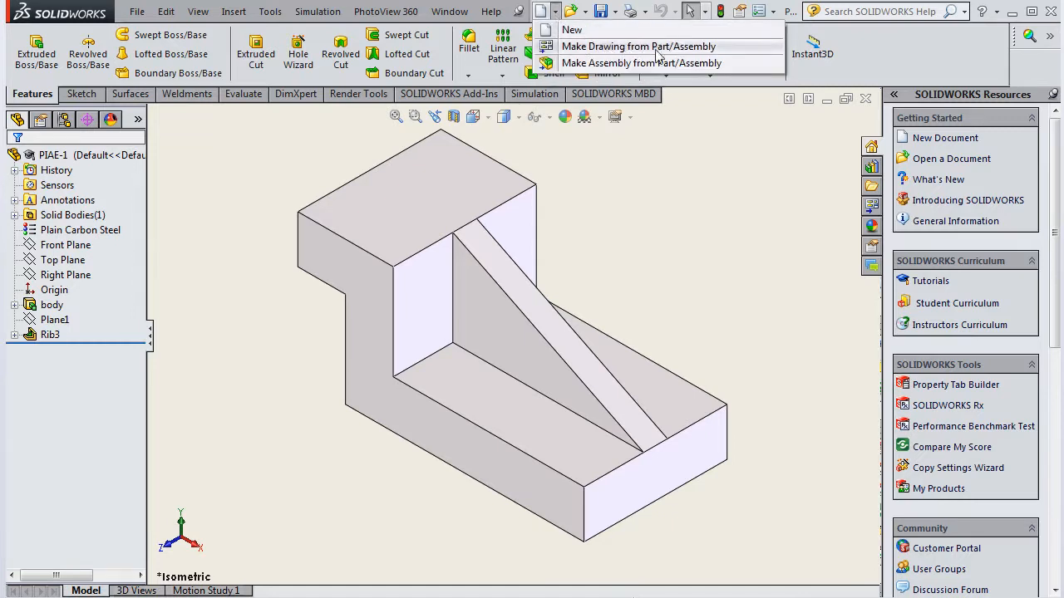
pyautogui.click(739, 52)
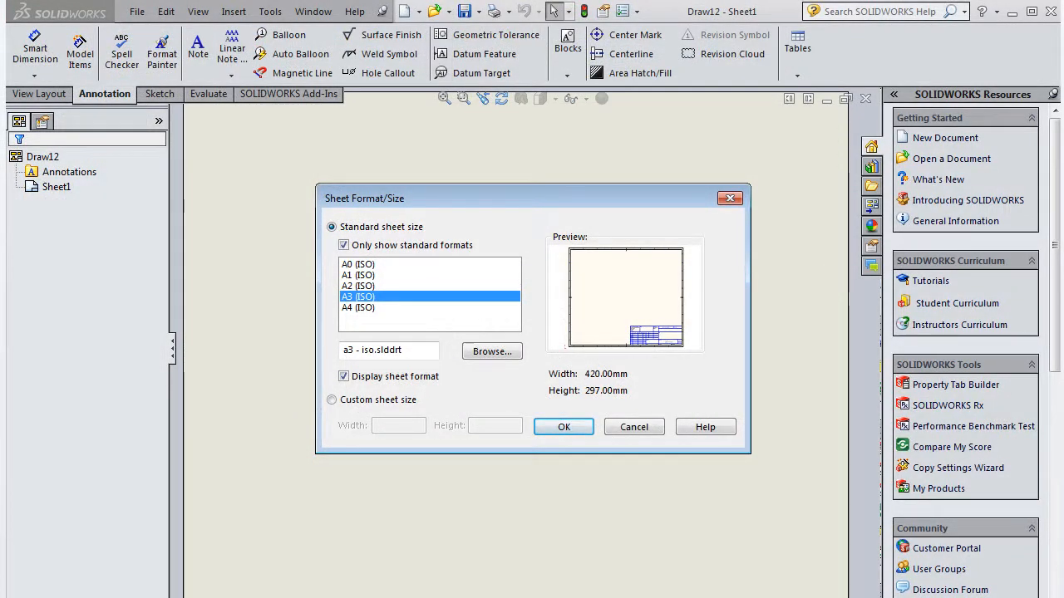
pyautogui.click(420, 264)
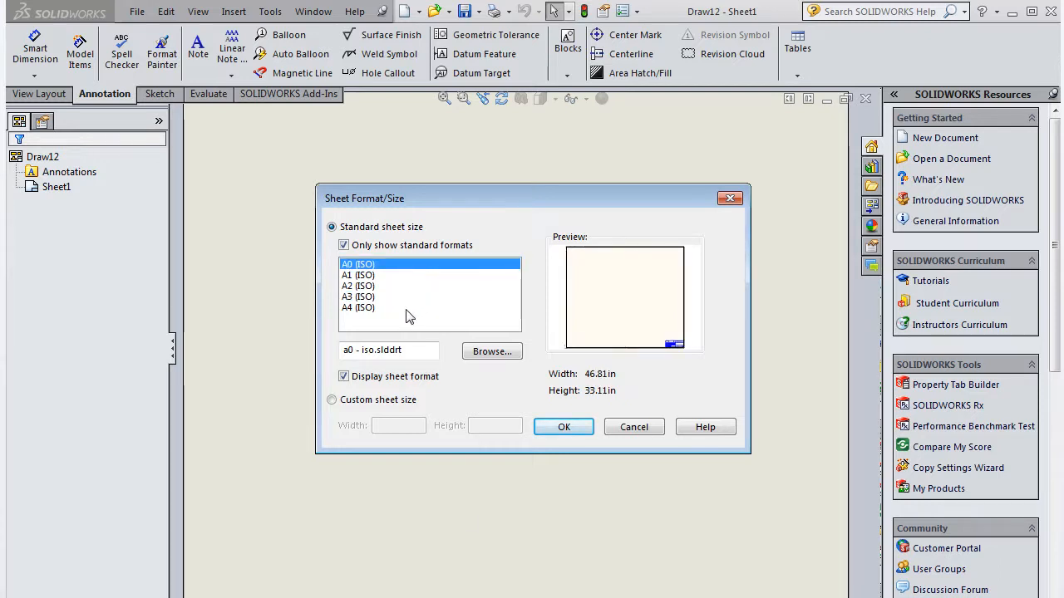
pyautogui.click(407, 310)
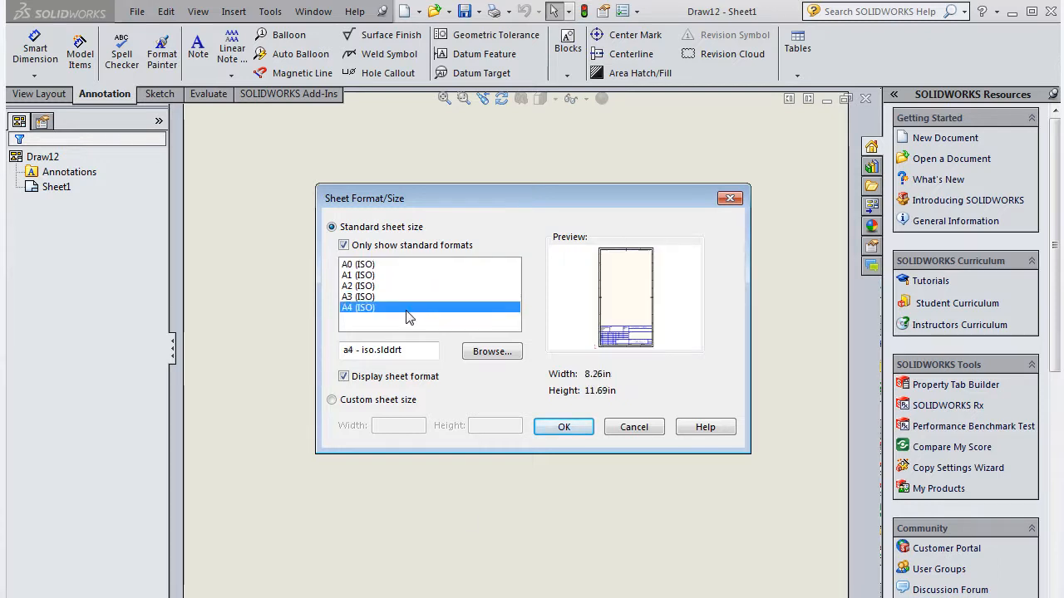
pyautogui.click(387, 299)
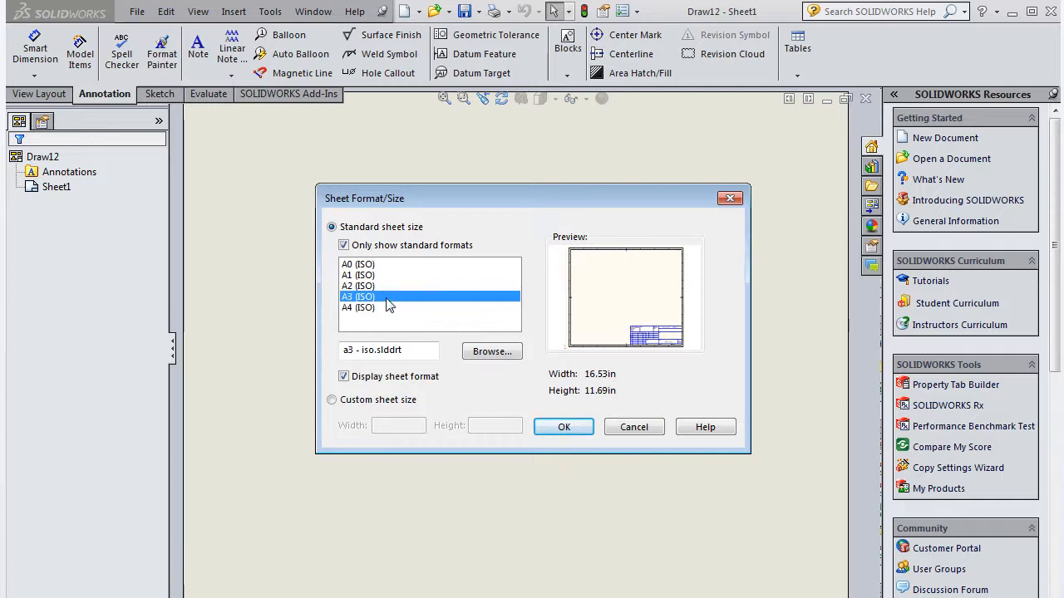
pyautogui.click(561, 427)
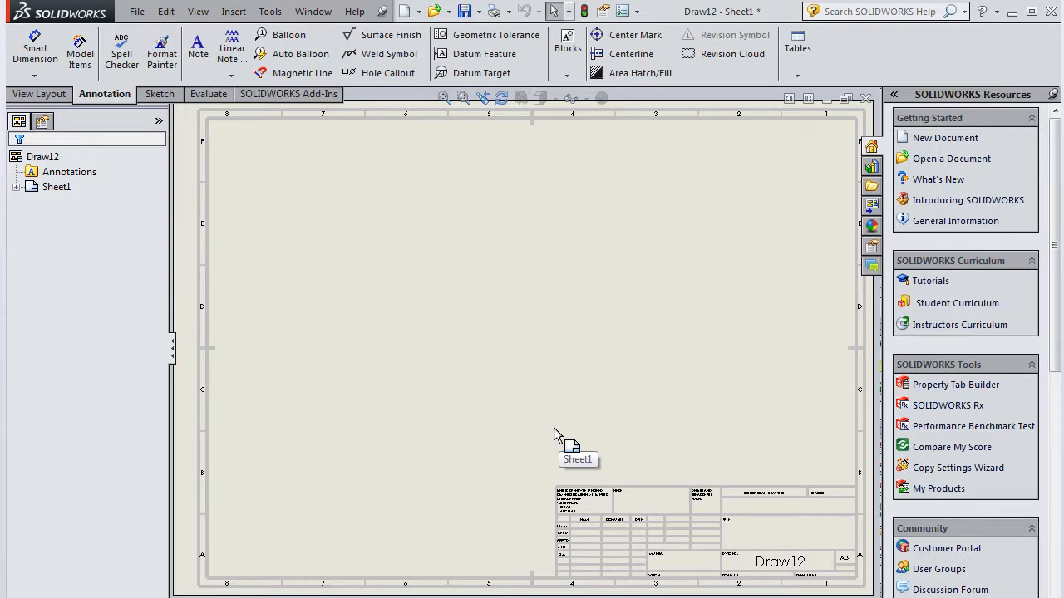
pyautogui.hotkey('ctrl', 's')
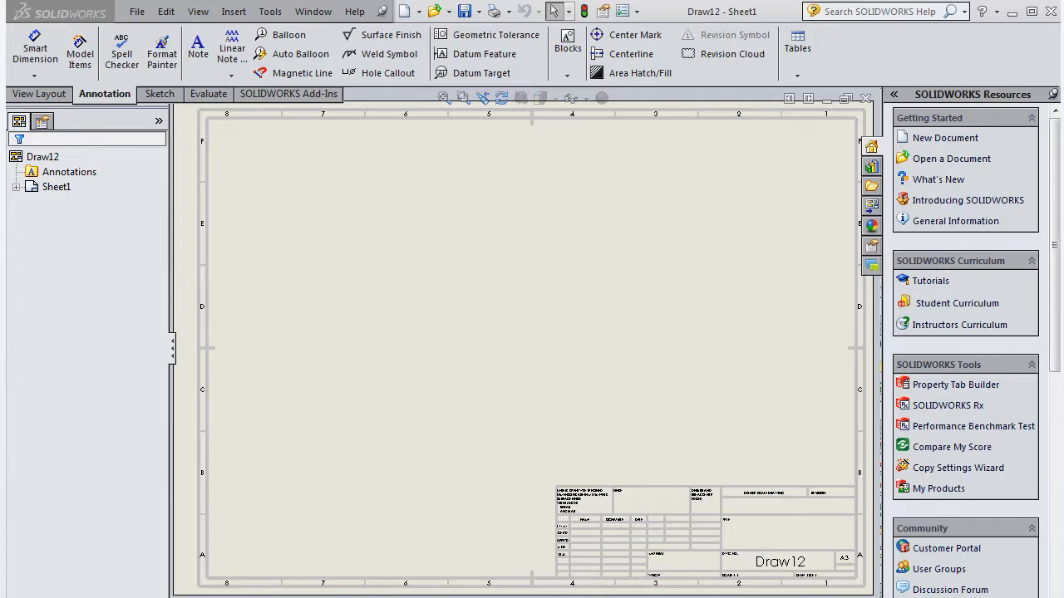
# Change Sheet1's standard sheet size to A1 (ISO) in its sheet properties
pyautogui.rightClick(57, 188)
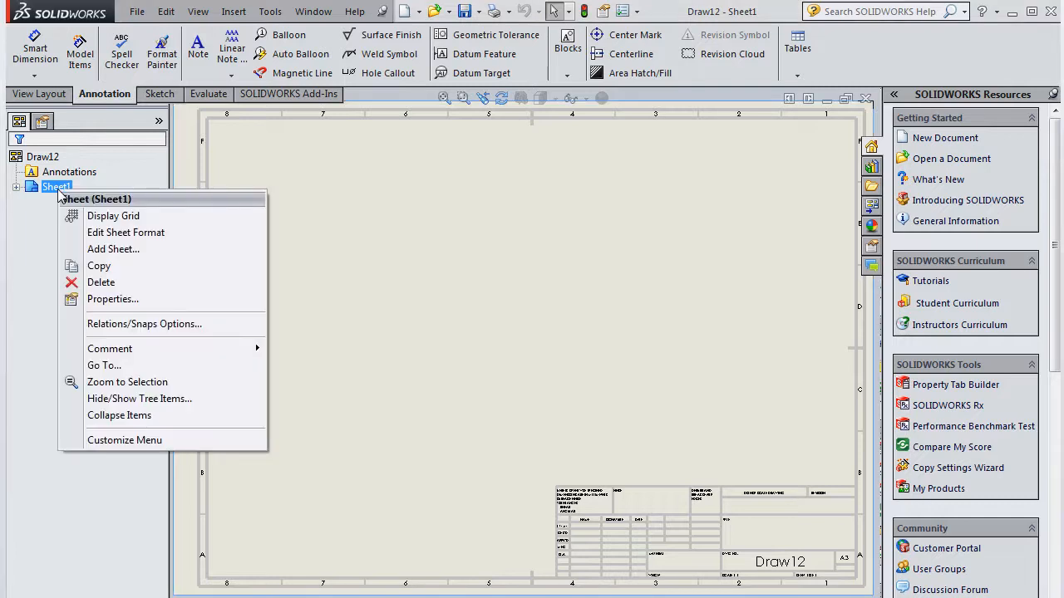
pyautogui.click(100, 301)
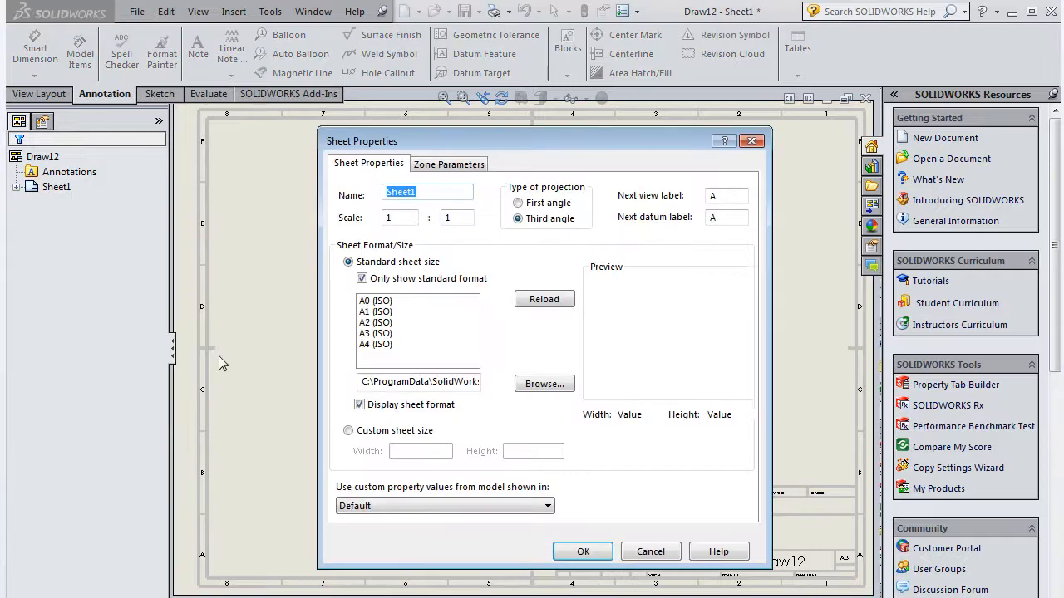
pyautogui.click(376, 313)
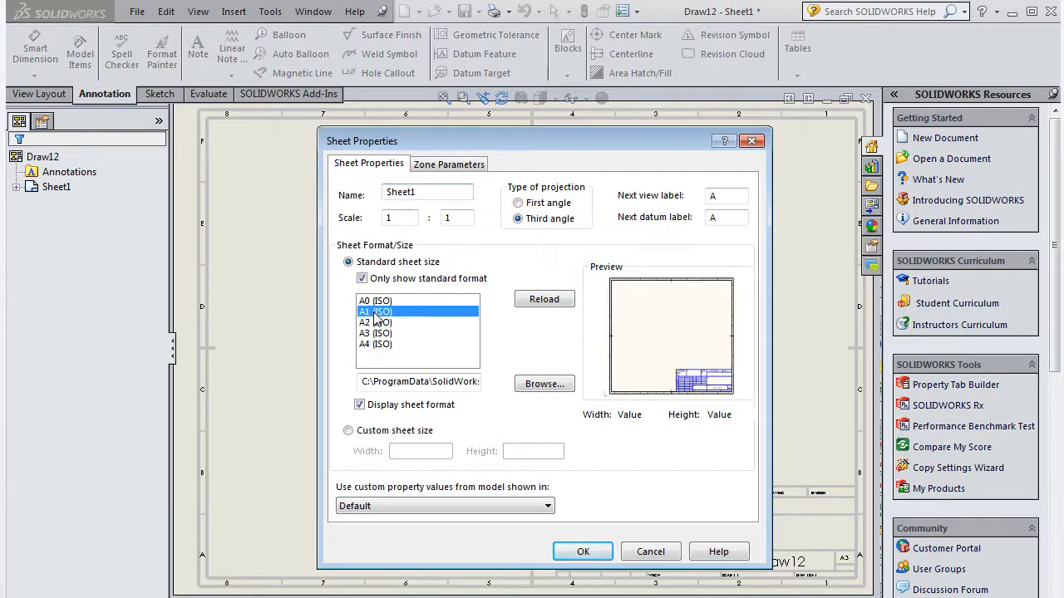
pyautogui.click(582, 552)
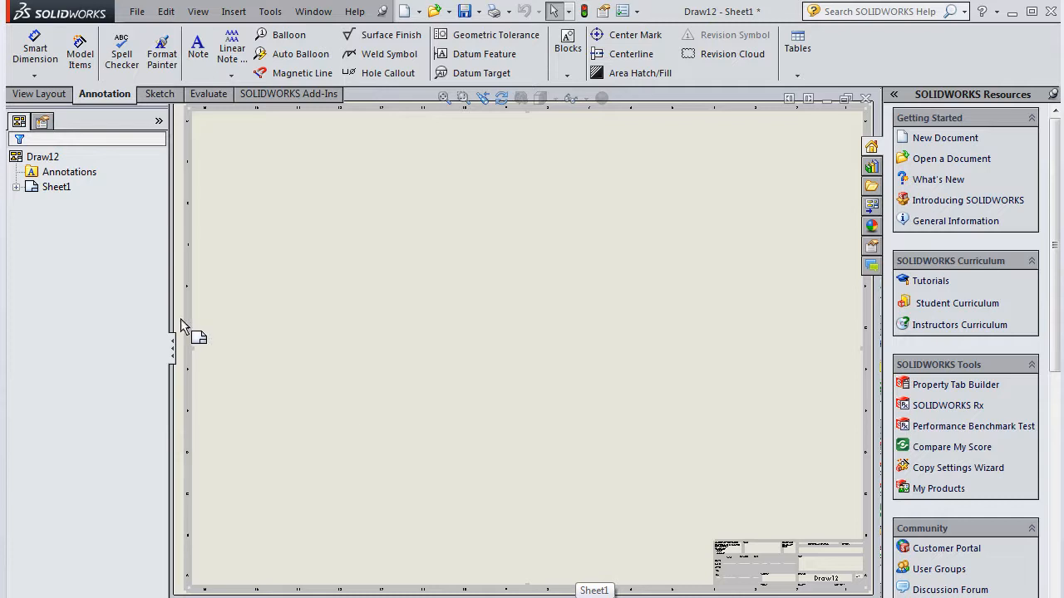
# Change Sheet1's standard sheet size to A4 (ISO) in its sheet properties
pyautogui.rightClick(48, 186)
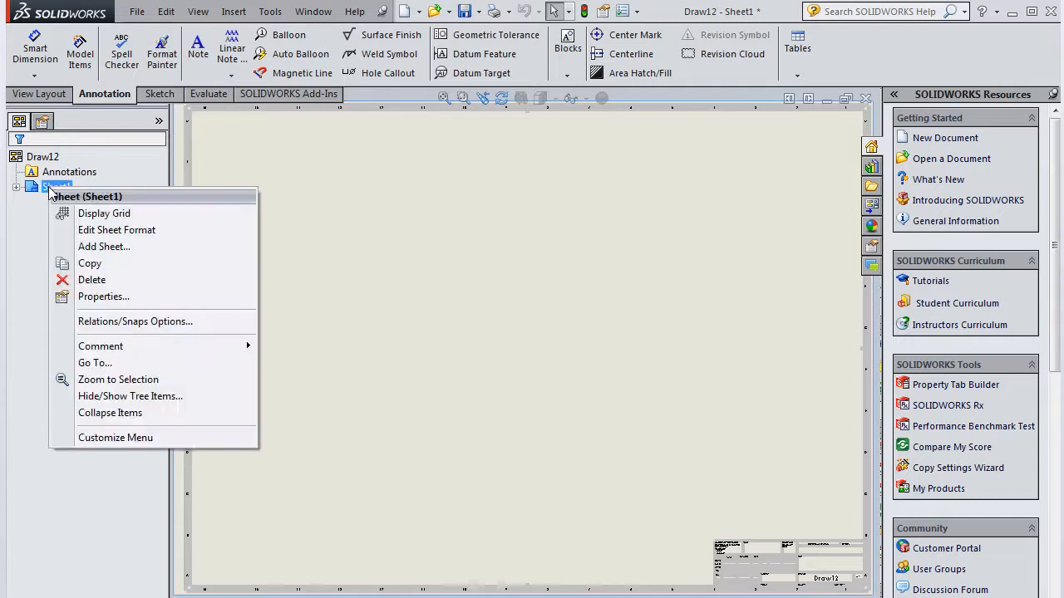
pyautogui.click(100, 297)
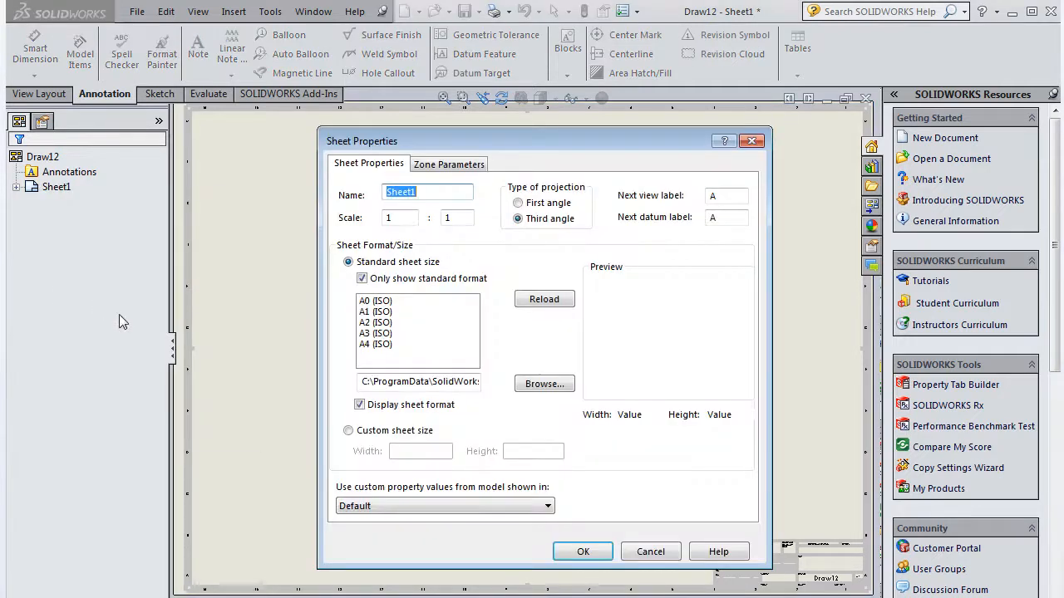
pyautogui.click(378, 347)
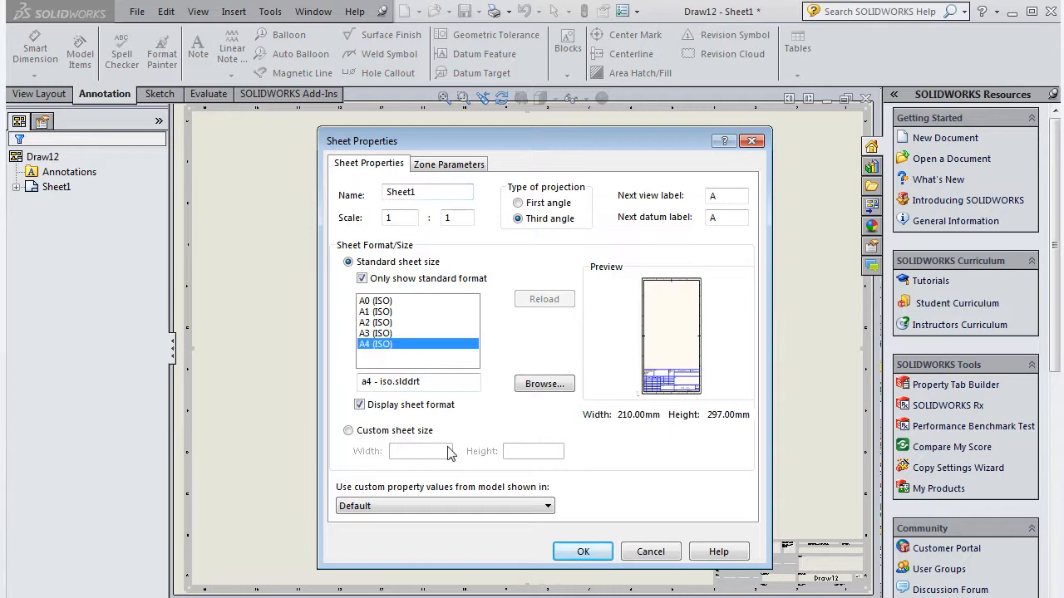
pyautogui.click(582, 552)
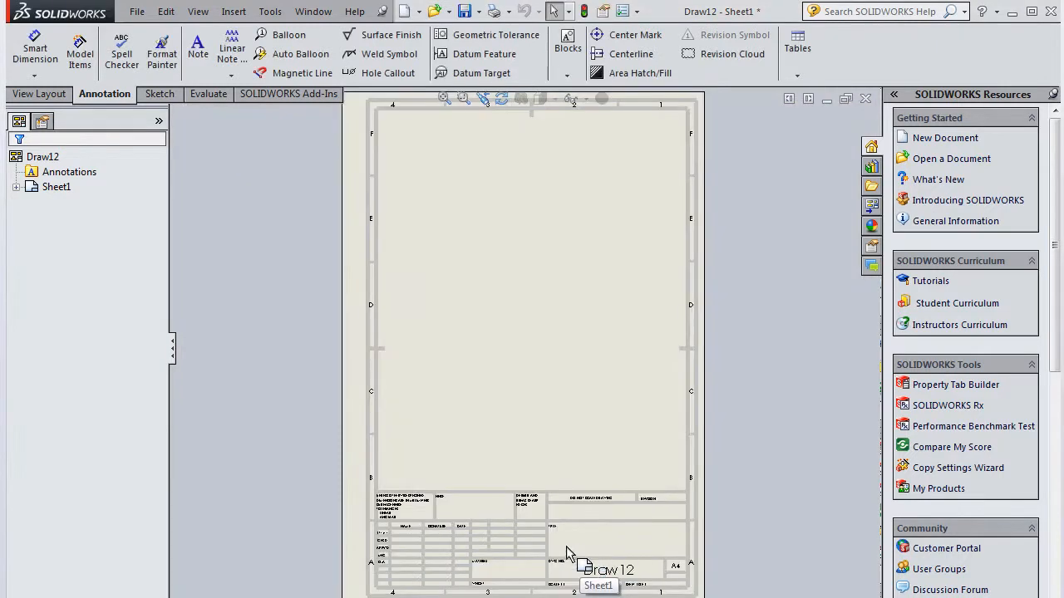
# Set Sheet1's standard sheet size back to A3 (ISO) in its sheet properties
pyautogui.rightClick(46, 188)
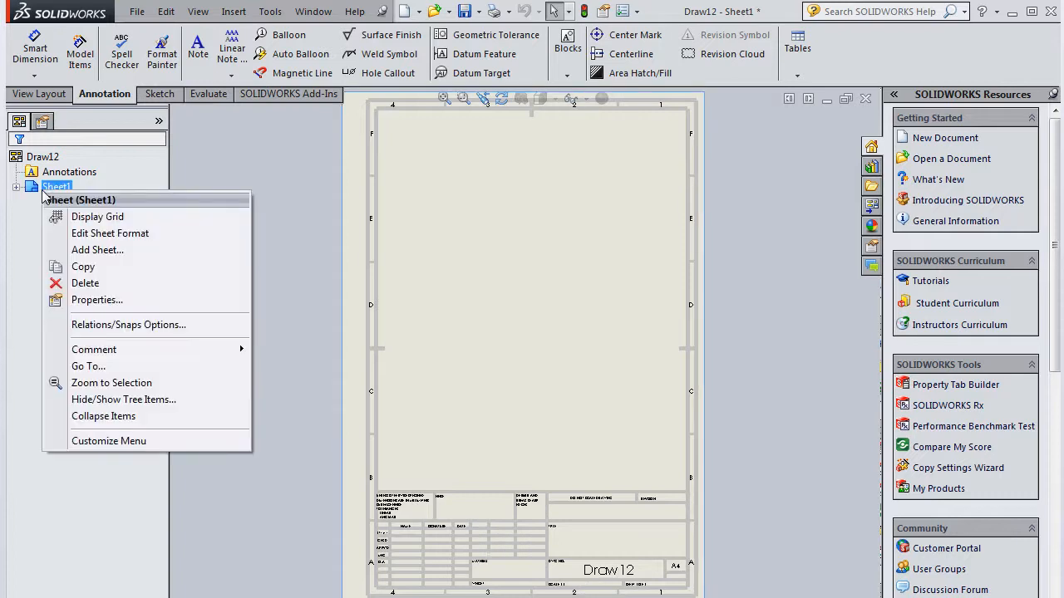
pyautogui.click(91, 300)
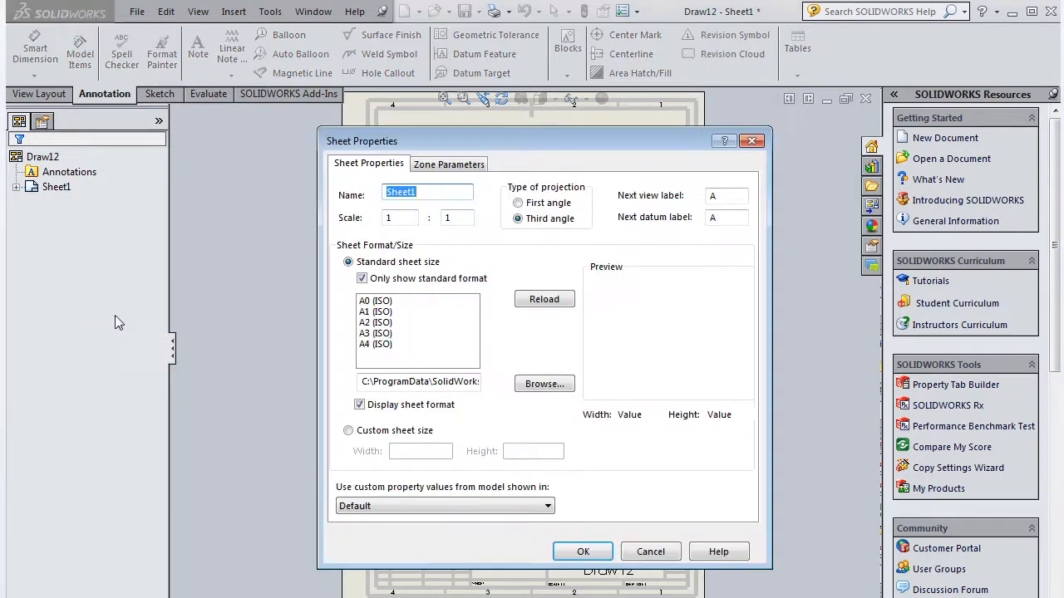
pyautogui.click(376, 334)
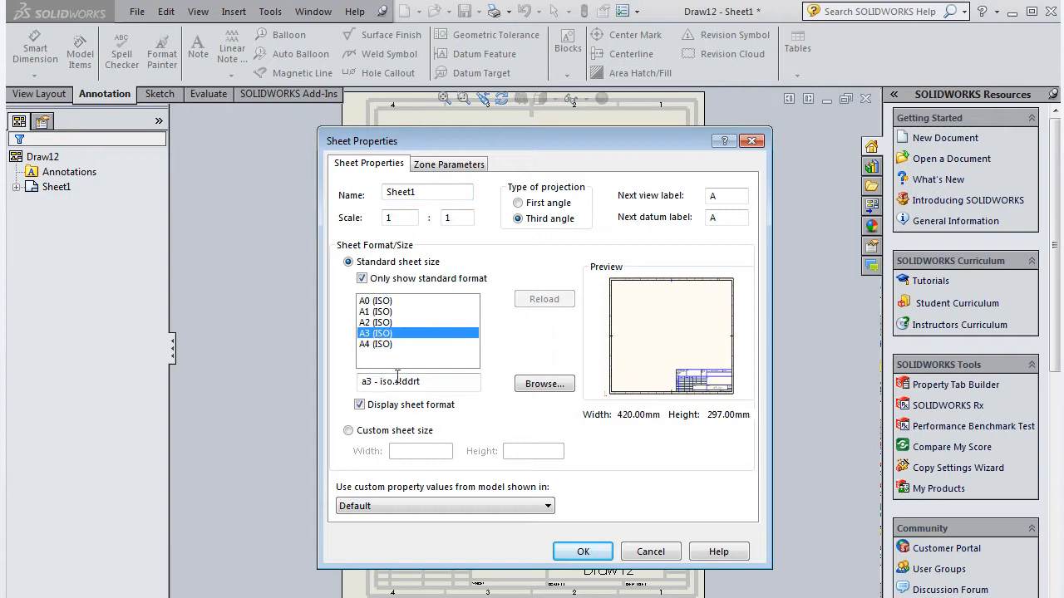
pyautogui.click(583, 553)
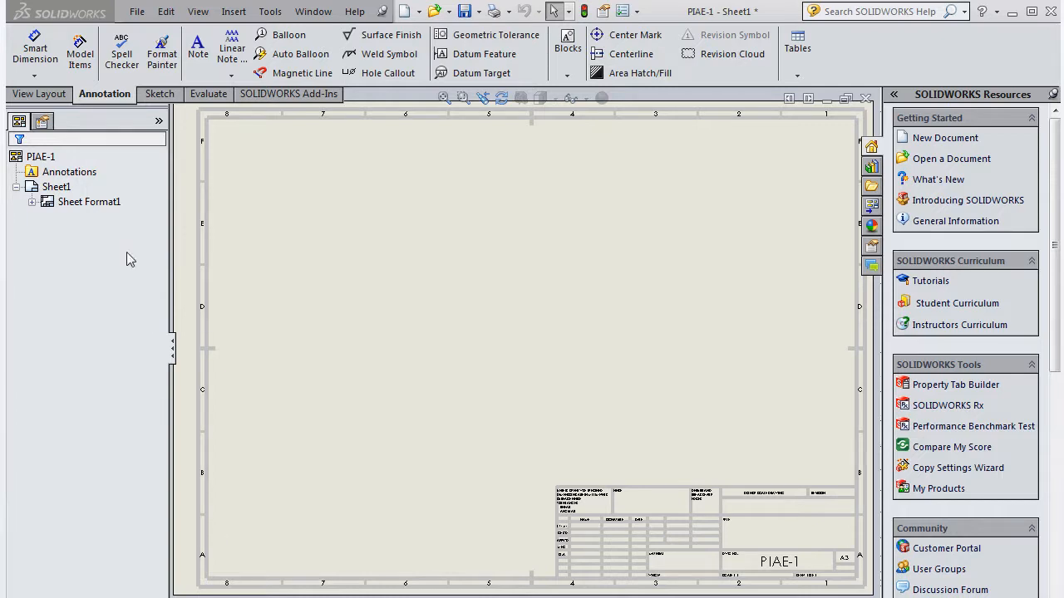
# Insert a front model view of part PIAE-1 in the lower-middle area of the sheet, left of centre
pyautogui.click(50, 94)
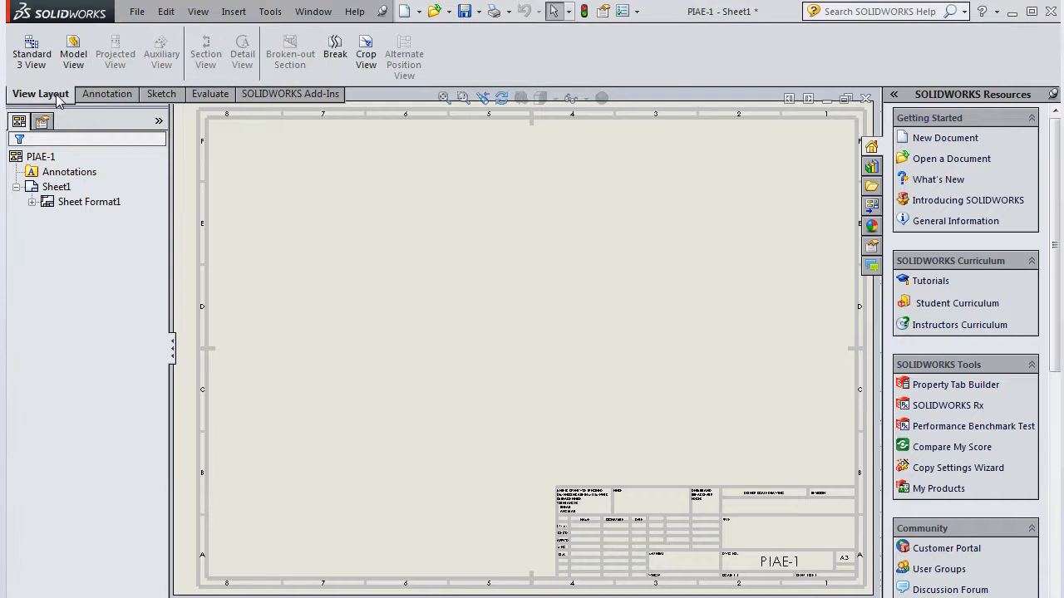
pyautogui.click(73, 55)
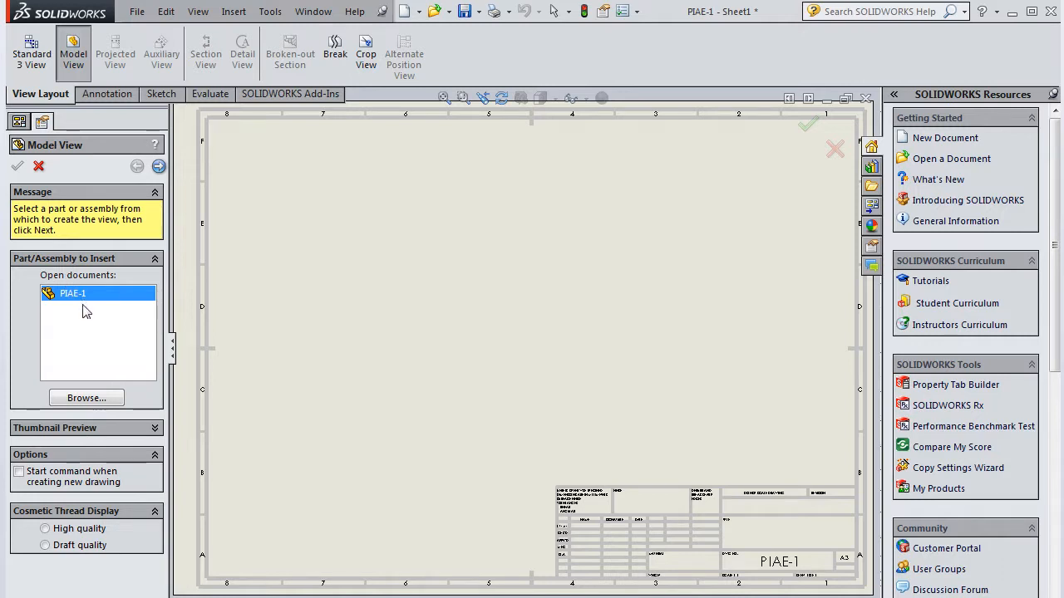
pyautogui.click(158, 166)
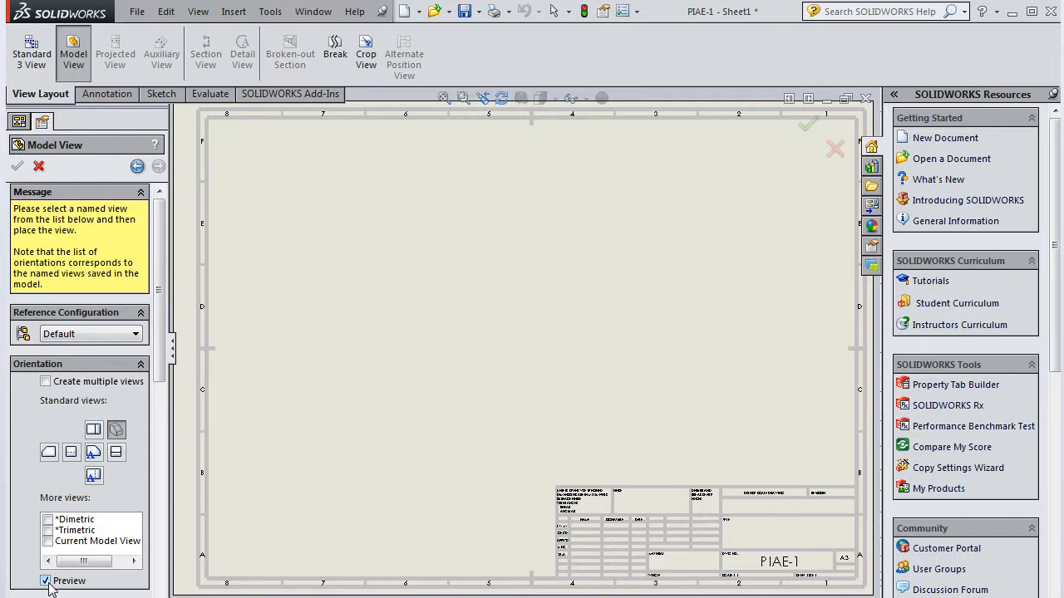
pyautogui.click(93, 453)
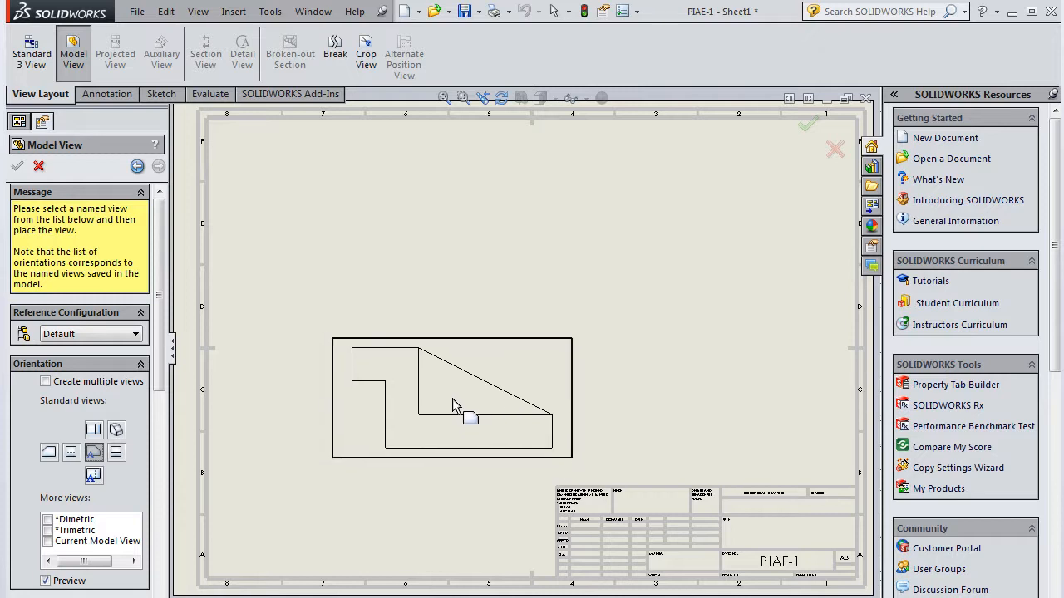
pyautogui.click(453, 406)
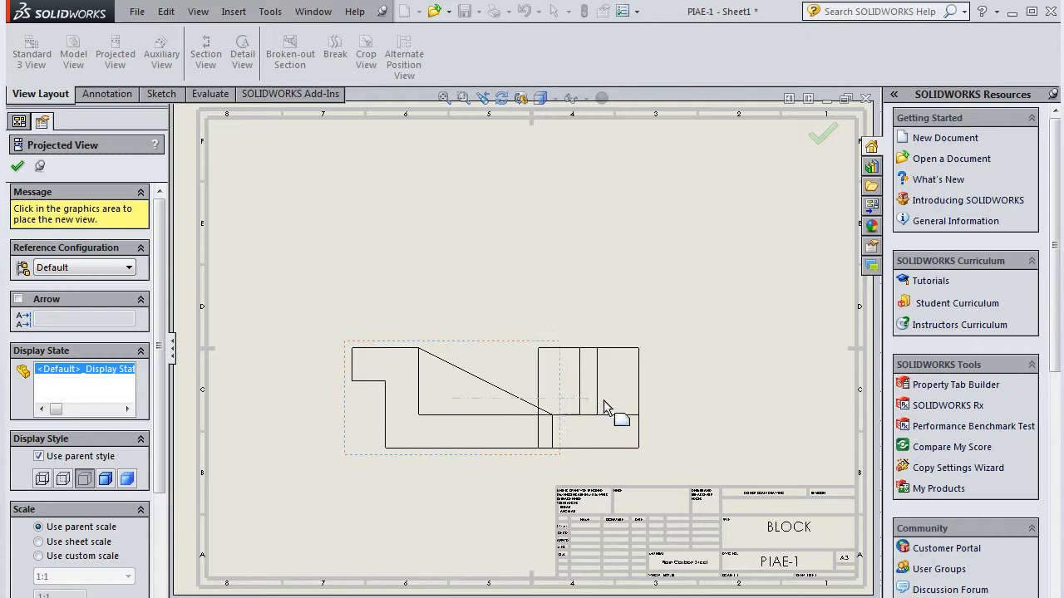
# Project the right view beside the front view, the top view above it, and an isometric view diagonally up to the right
pyautogui.click(706, 403)
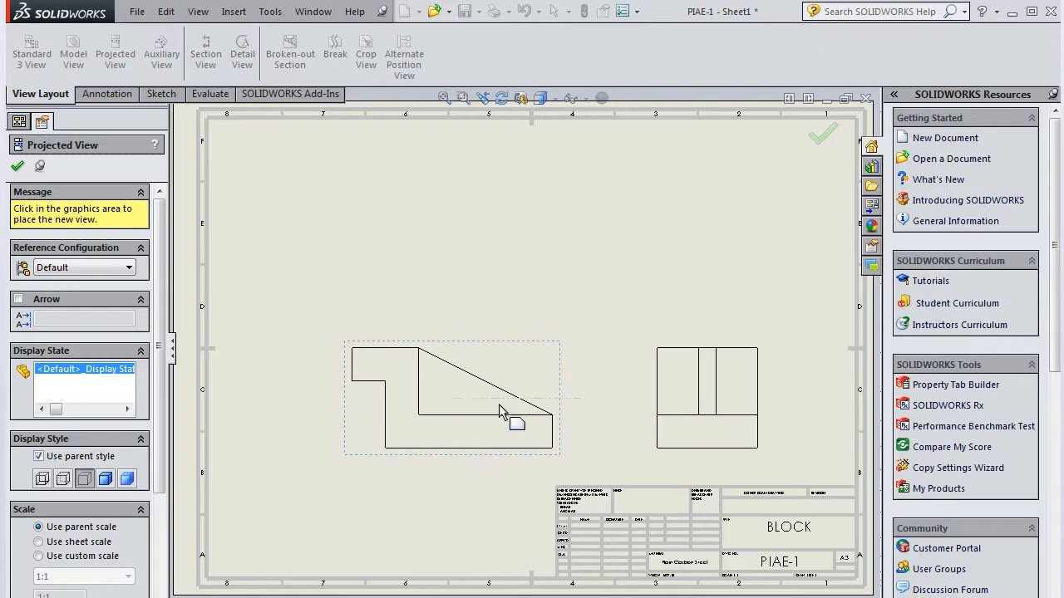
pyautogui.click(453, 258)
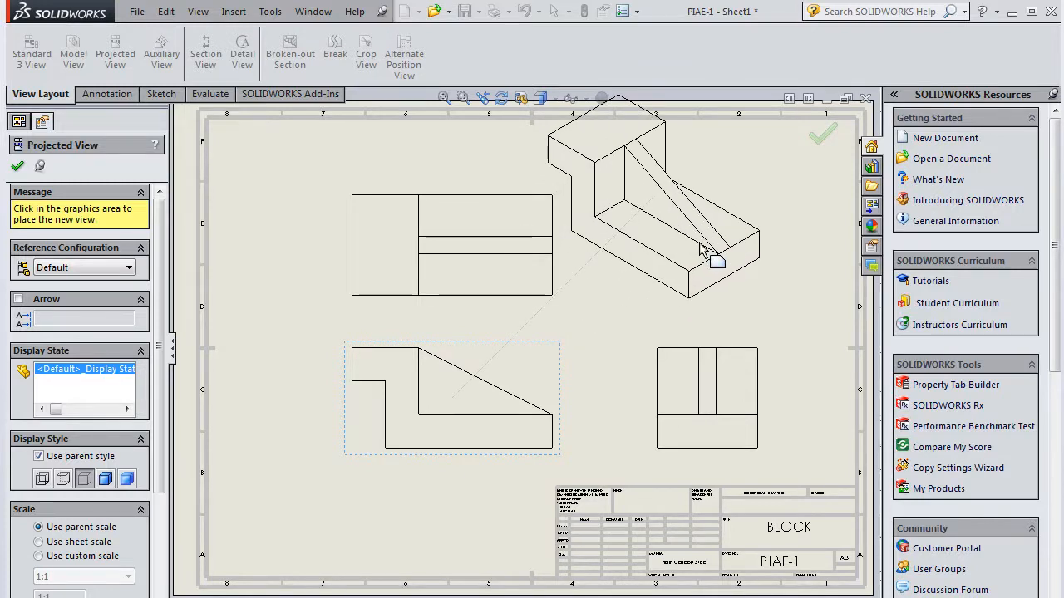
pyautogui.click(700, 249)
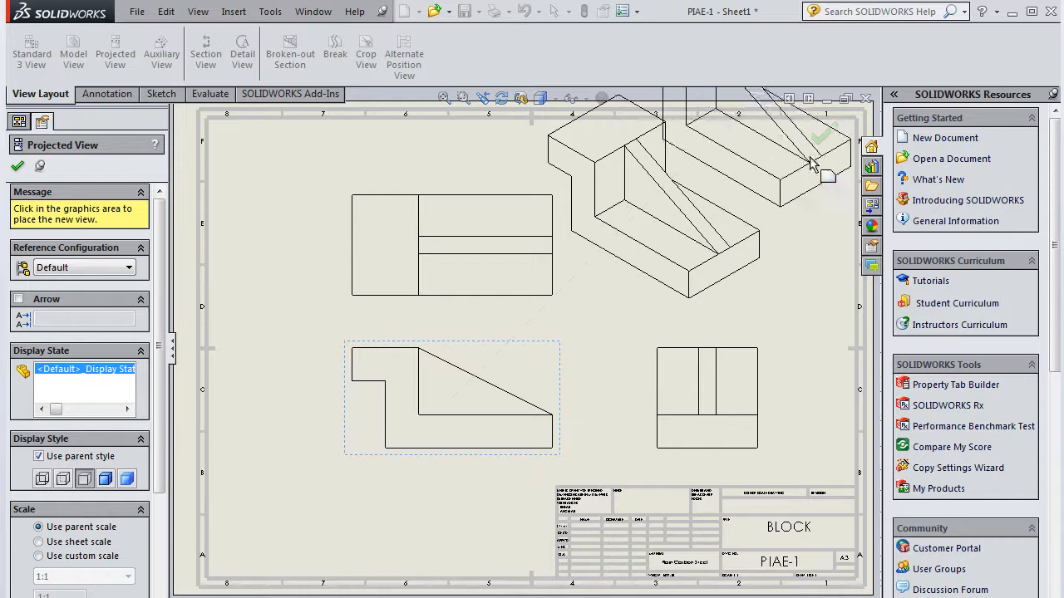
pyautogui.click(819, 137)
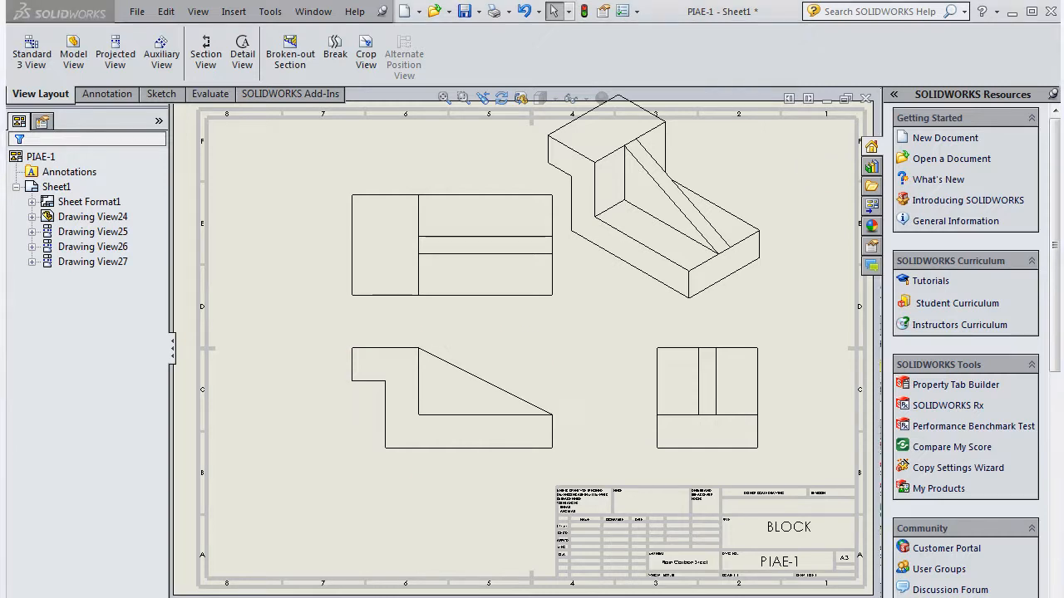
# Space out the drawing views by shifting the front view slightly left, the right view further right and the top view upward
pyautogui.click(442, 460)
pyautogui.moveTo(442, 459)
pyautogui.mouseDown()
pyautogui.moveTo(371, 459)
pyautogui.moveTo(427, 466)
pyautogui.moveTo(435, 480)
pyautogui.moveTo(435, 442)
pyautogui.moveTo(435, 461)
pyautogui.mouseUp()
pyautogui.moveTo(461, 305); pyautogui.dragTo(459, 324)
pyautogui.moveTo(700, 460)
pyautogui.mouseDown()
pyautogui.moveTo(619, 458)
pyautogui.moveTo(731, 459)
pyautogui.mouseUp()
pyautogui.moveTo(459, 323); pyautogui.dragTo(464, 268)
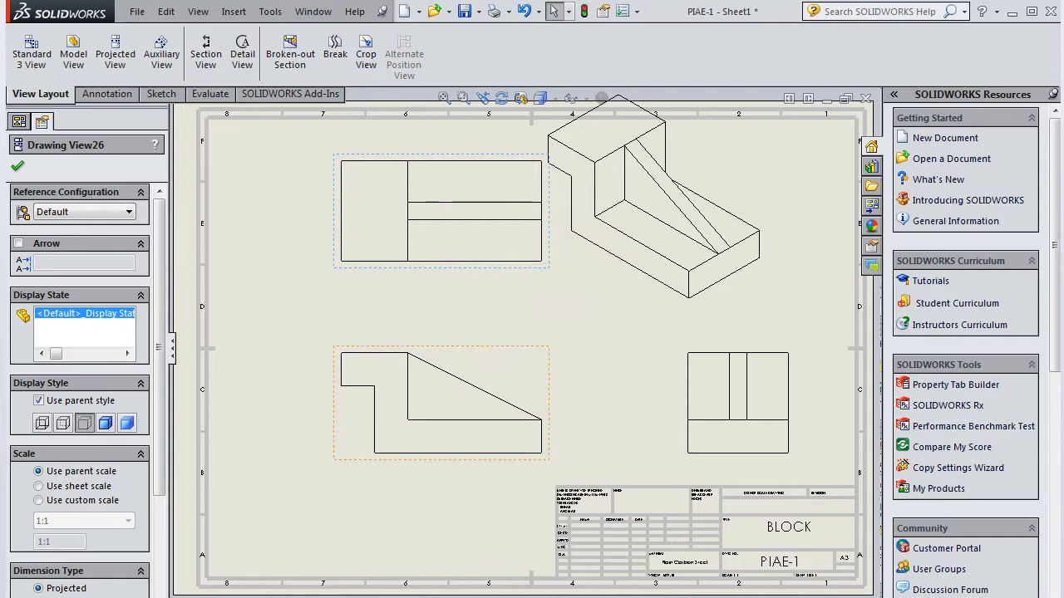
pyautogui.press('Escape')
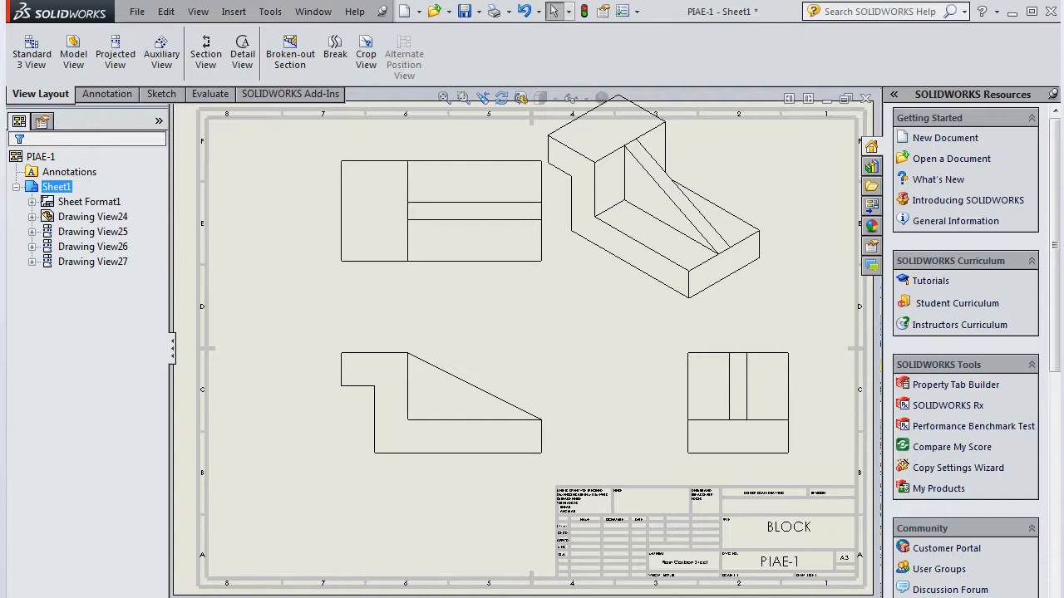
# Set the isometric view to a custom scale of 1:2, move it to the sheet's upper-right corner and save the drawing
pyautogui.click(648, 314)
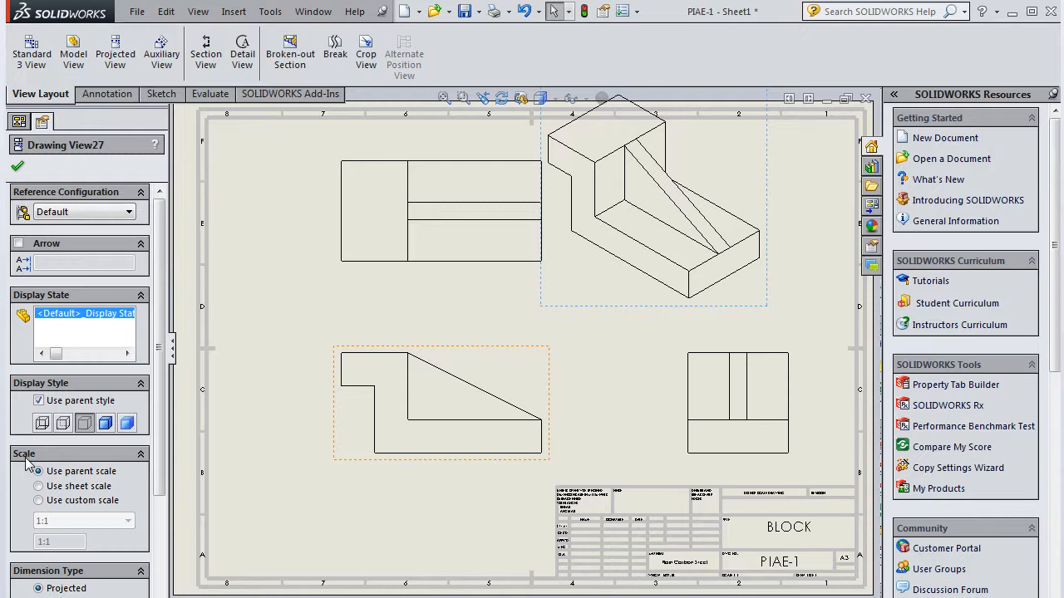
pyautogui.click(40, 501)
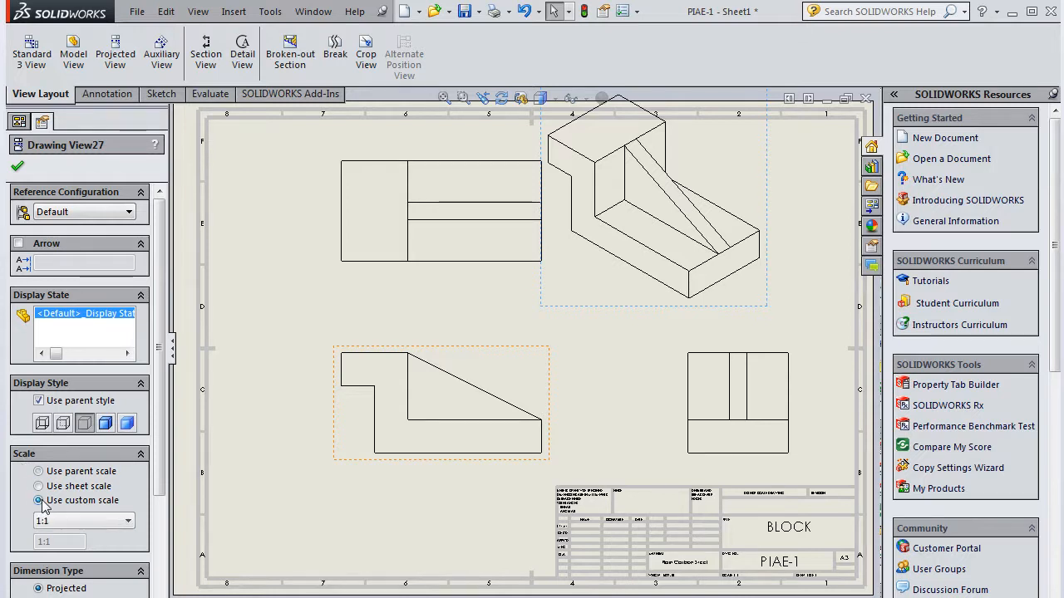
pyautogui.click(128, 521)
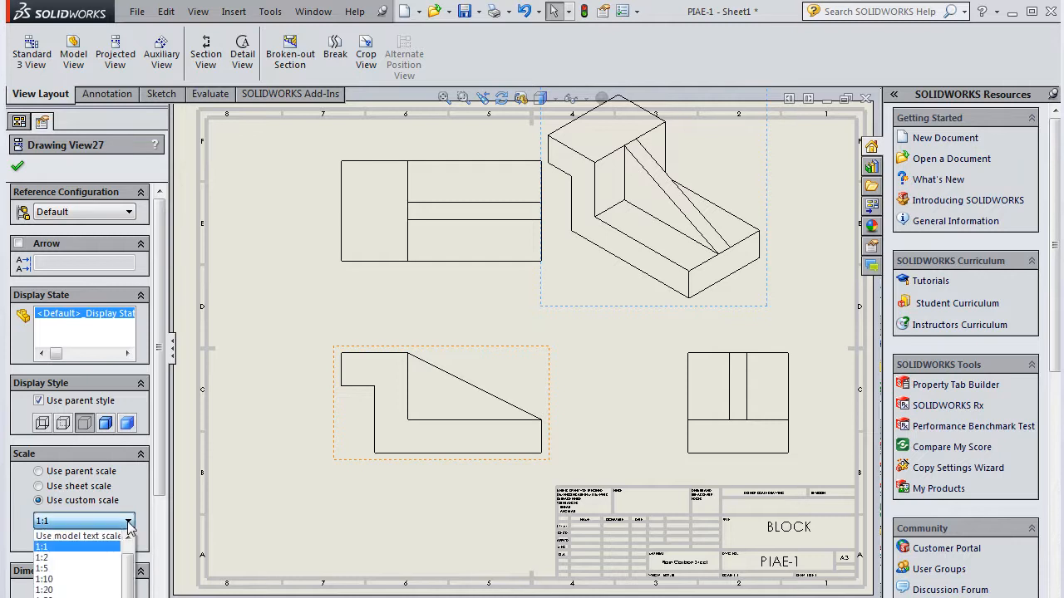
pyautogui.click(71, 559)
pyautogui.moveTo(630, 256); pyautogui.dragTo(753, 261)
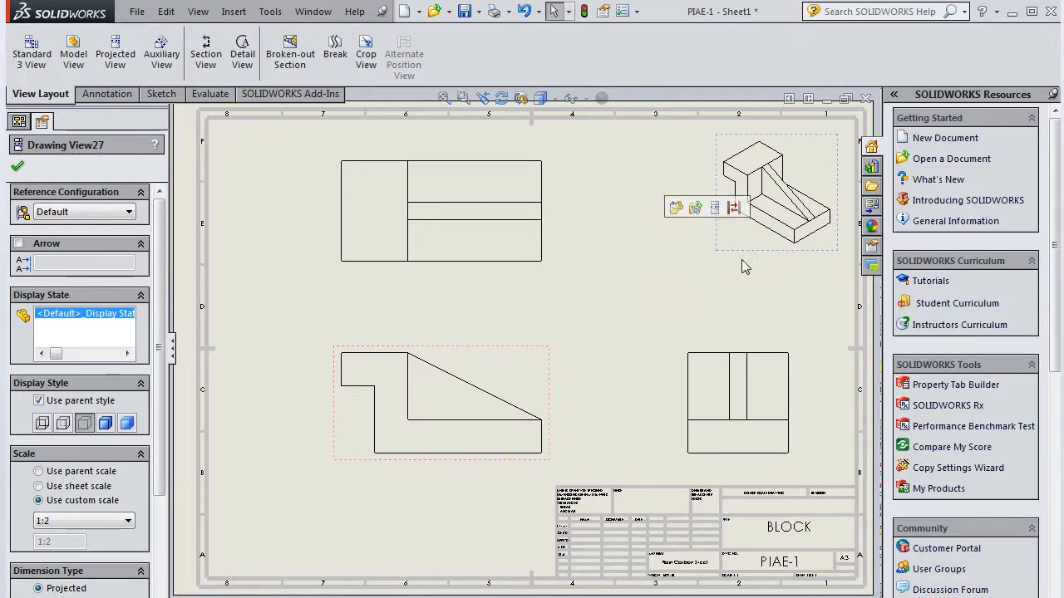
pyautogui.click(16, 171)
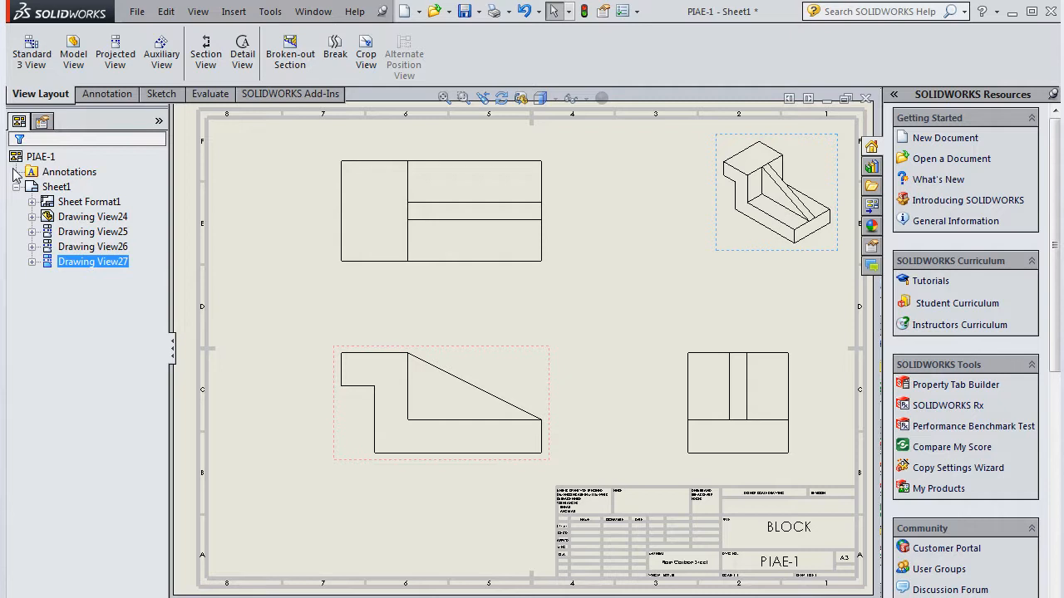
pyautogui.hotkey('ctrl', 's')
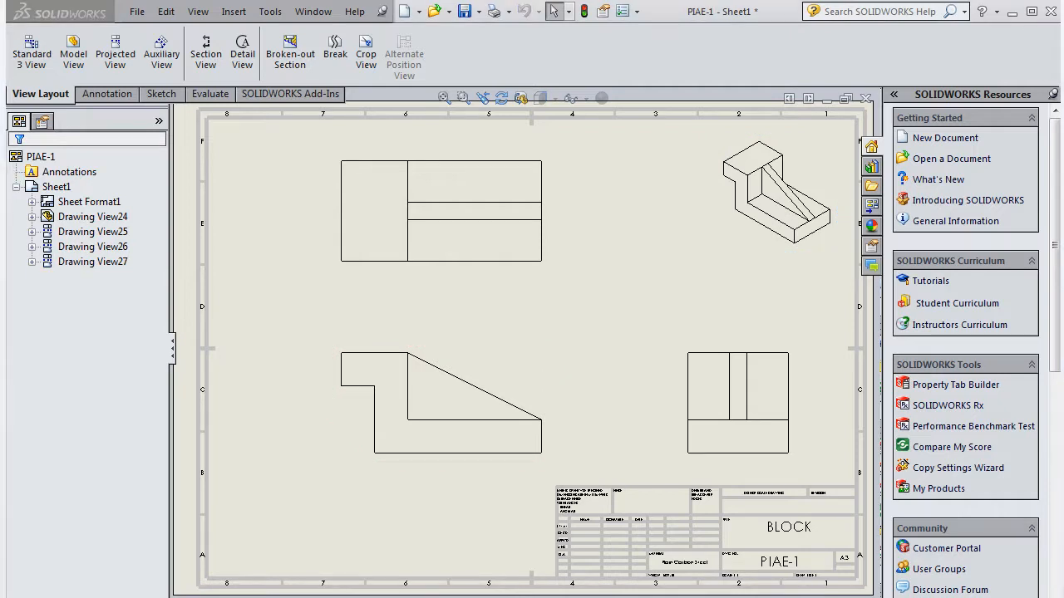
# Switch Sheet1's type of projection to first angle in its sheet properties
pyautogui.click(59, 187)
pyautogui.rightClick(62, 187)
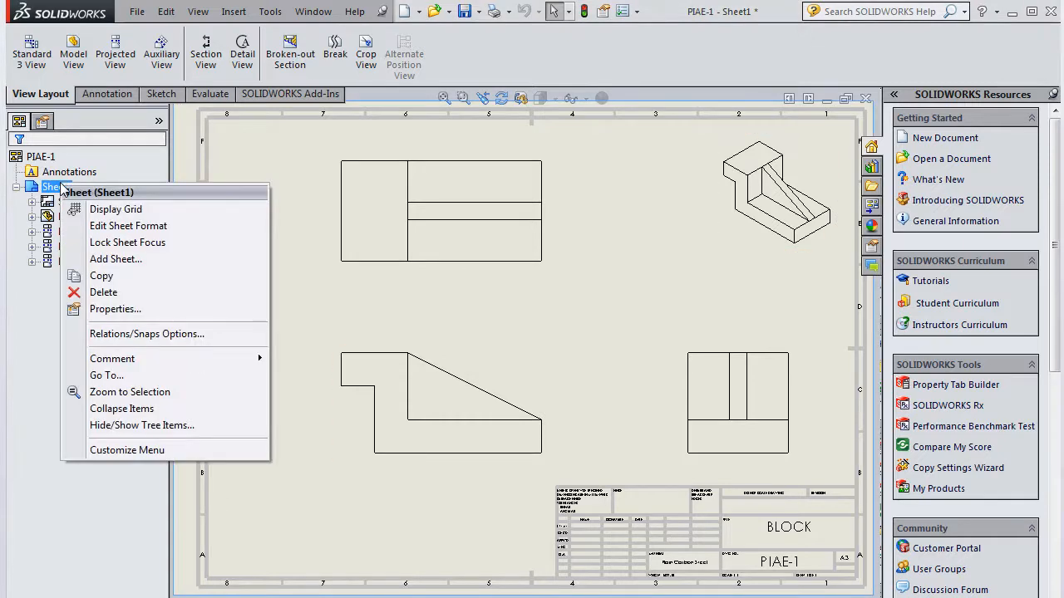
pyautogui.click(111, 309)
pyautogui.moveTo(542, 90)
pyautogui.mouseDown()
pyautogui.moveTo(500, 111)
pyautogui.moveTo(300, 138)
pyautogui.moveTo(85, 125)
pyautogui.mouseUp()
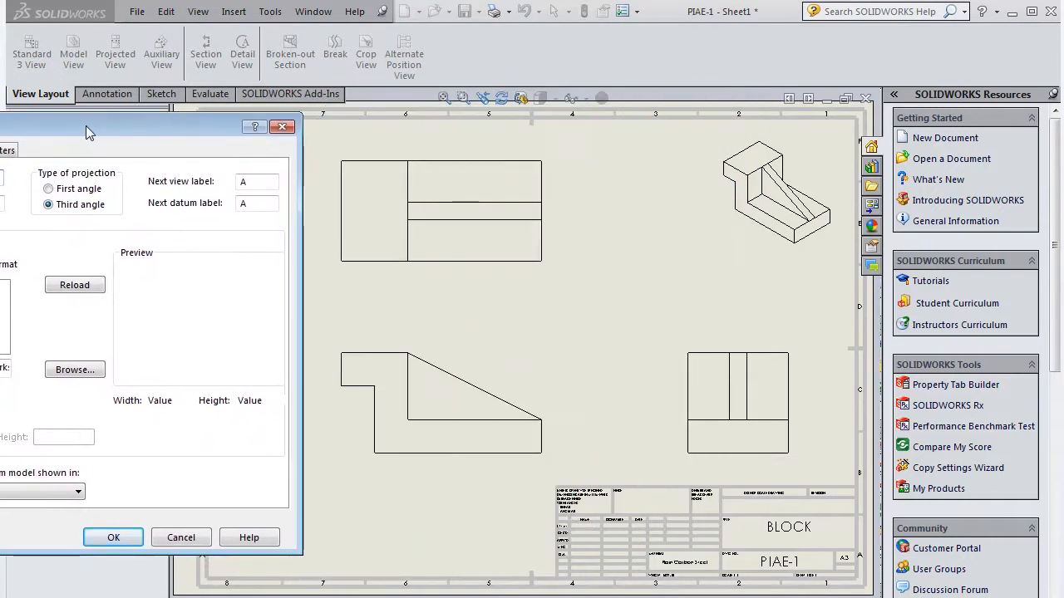
pyautogui.click(49, 190)
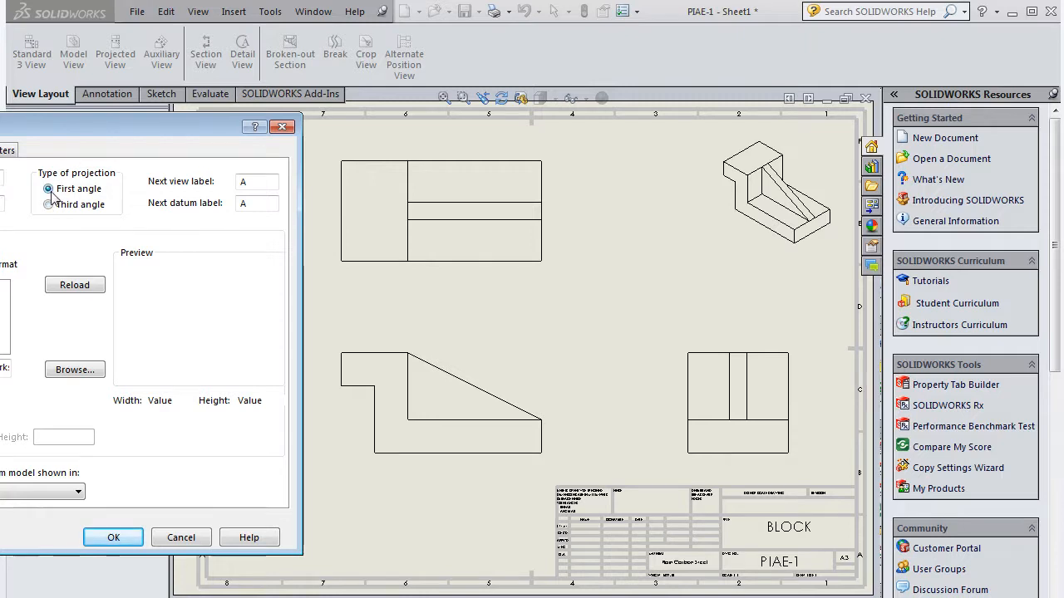
pyautogui.click(114, 538)
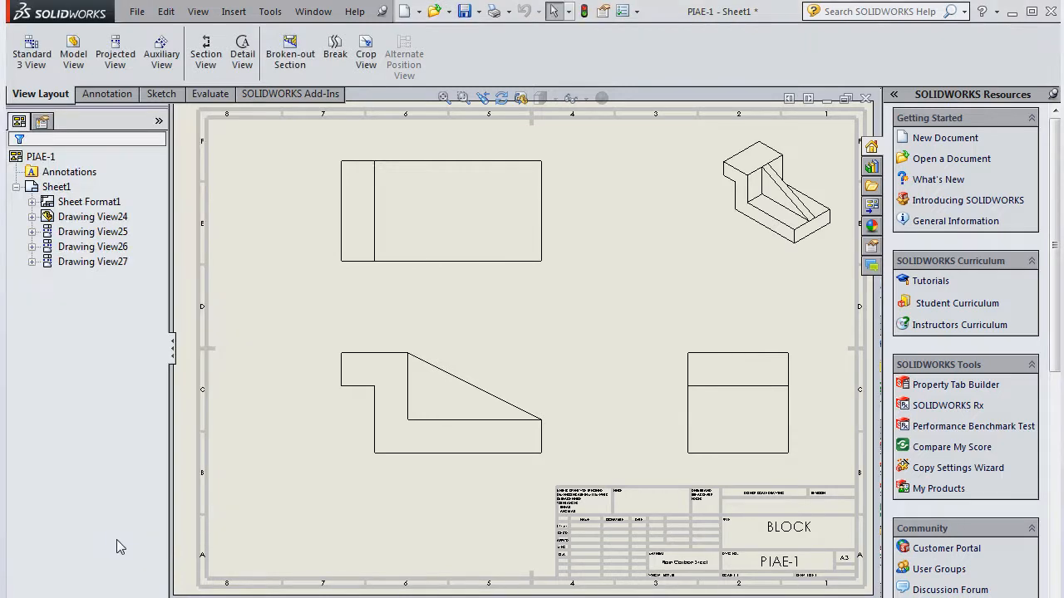
# Set Sheet1's type of projection back to third angle in its sheet properties
pyautogui.rightClick(52, 188)
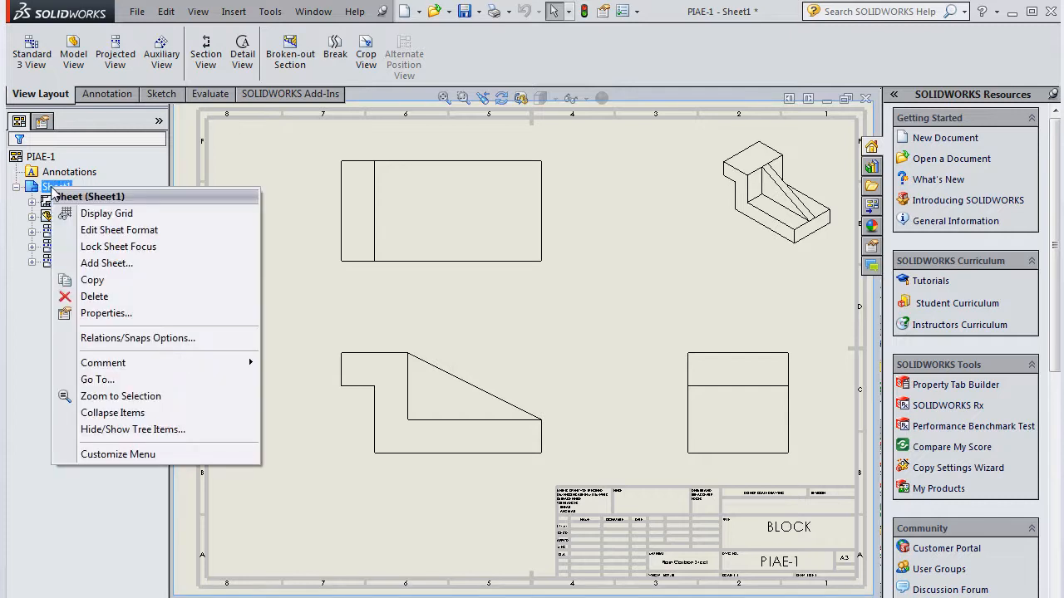
pyautogui.click(98, 315)
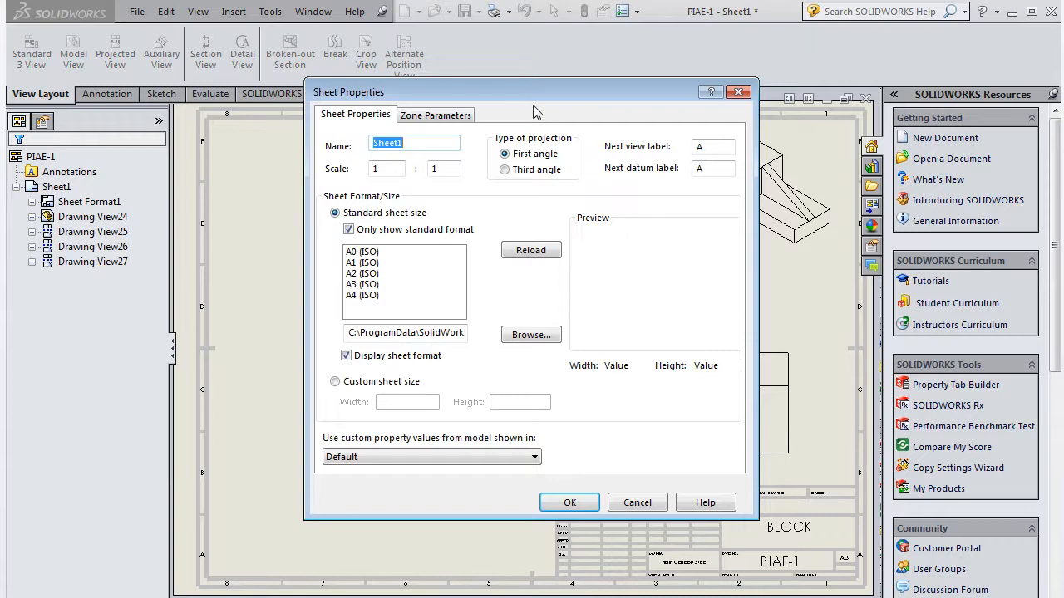
pyautogui.moveTo(543, 91); pyautogui.dragTo(107, 108)
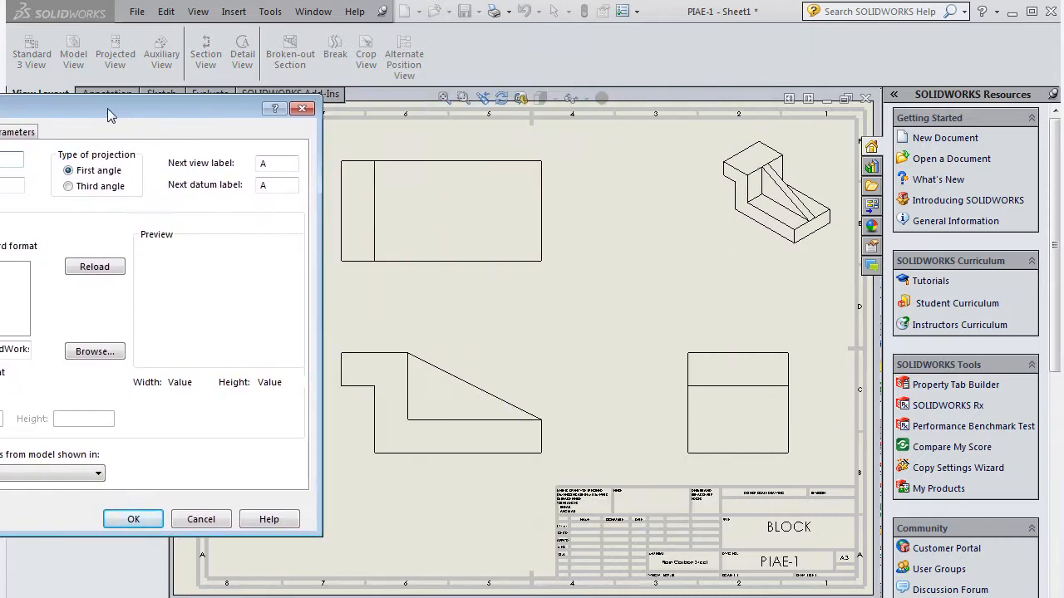
pyautogui.click(69, 186)
pyautogui.click(133, 520)
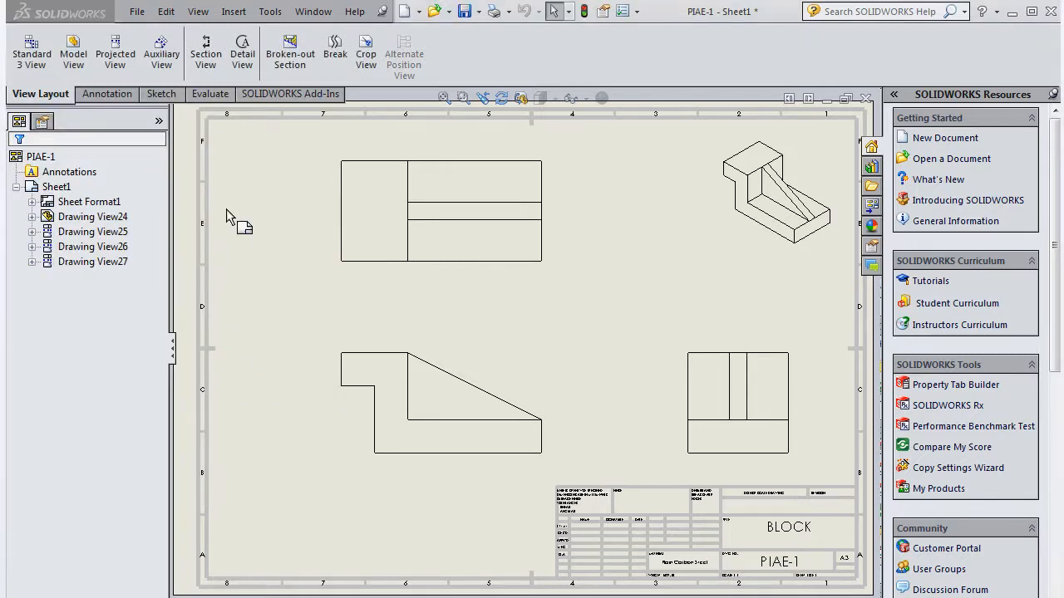
# Delete all four drawing views from the sheet at once
pyautogui.moveTo(276, 122)
pyautogui.mouseDown()
pyautogui.moveTo(755, 387)
pyautogui.moveTo(856, 454)
pyautogui.moveTo(861, 473)
pyautogui.mouseUp()
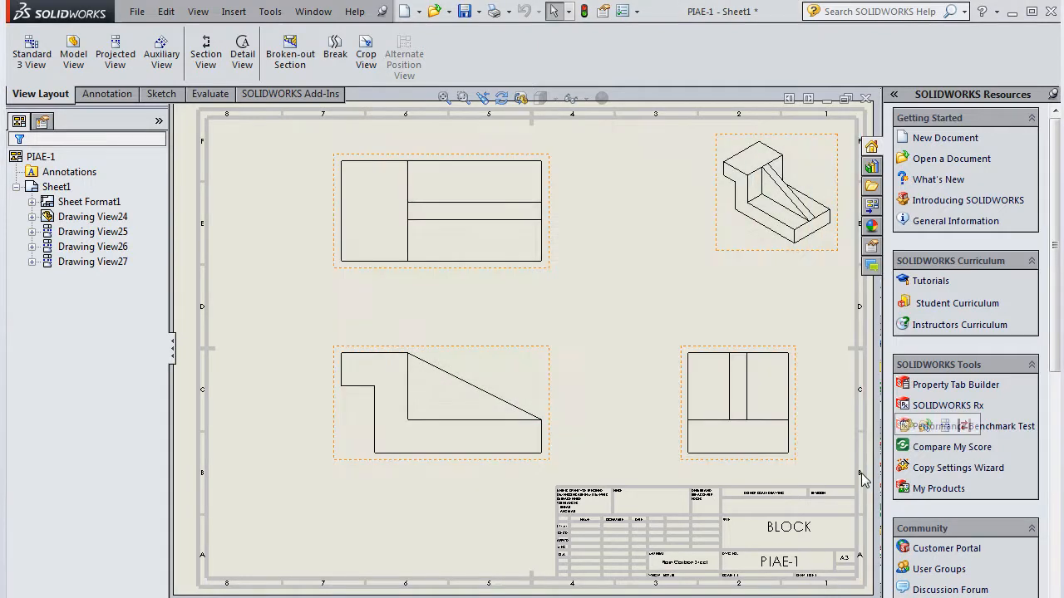
pyautogui.press('Delete')
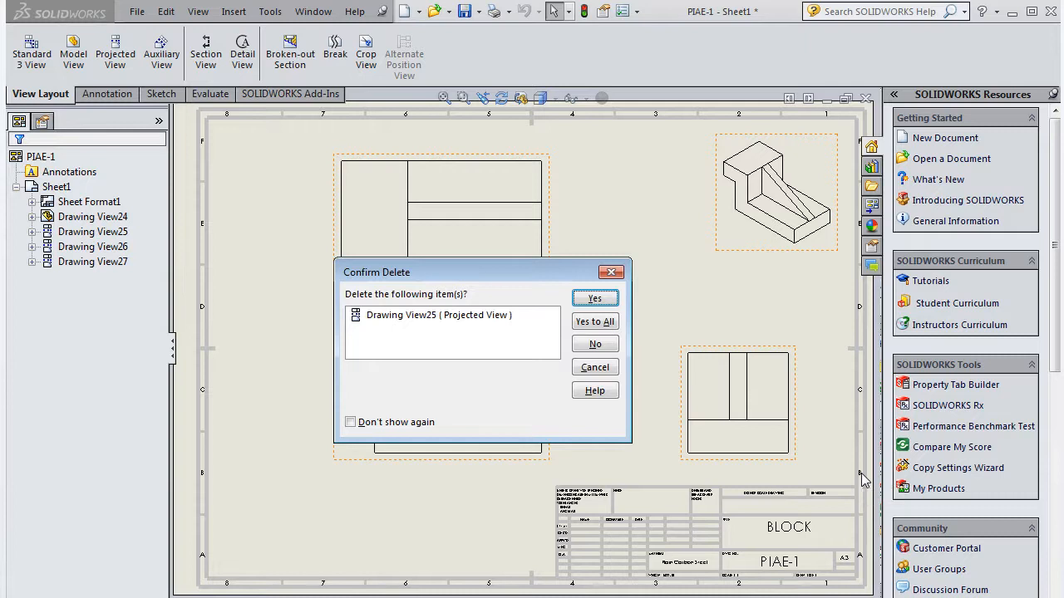
pyautogui.click(595, 322)
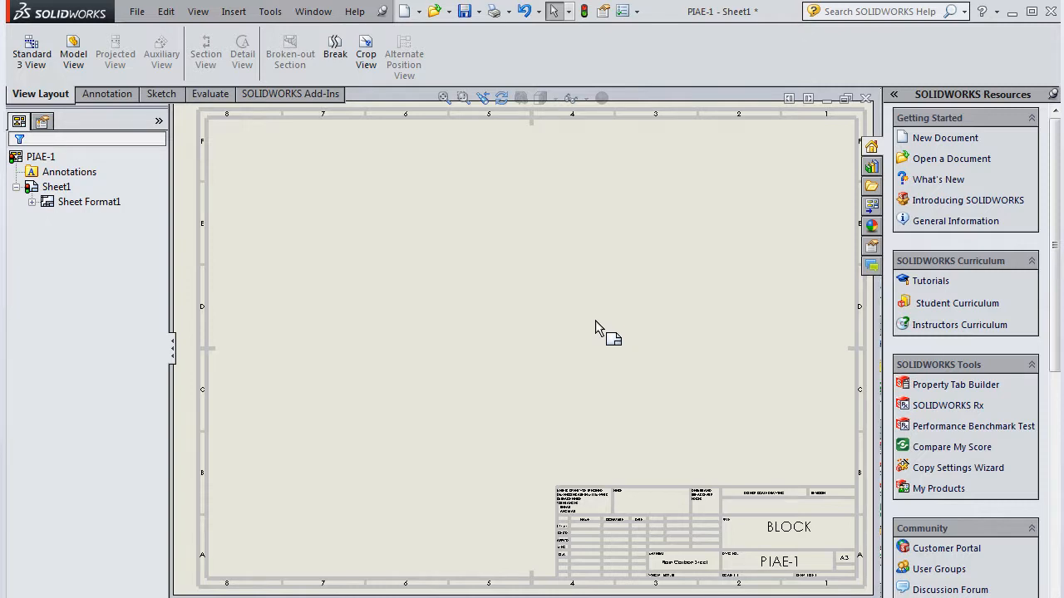
pyautogui.click(595, 321)
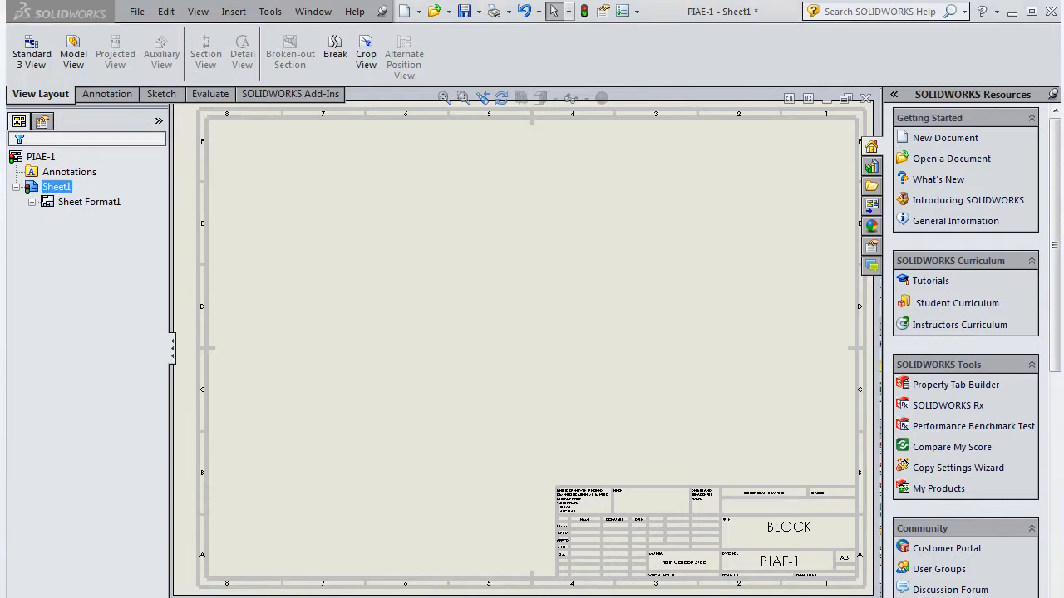
# Load PIAE-1.SLDPRT into the View Palette and place its front view in the lower-middle area of the sheet, left of centre
pyautogui.click(75, 52)
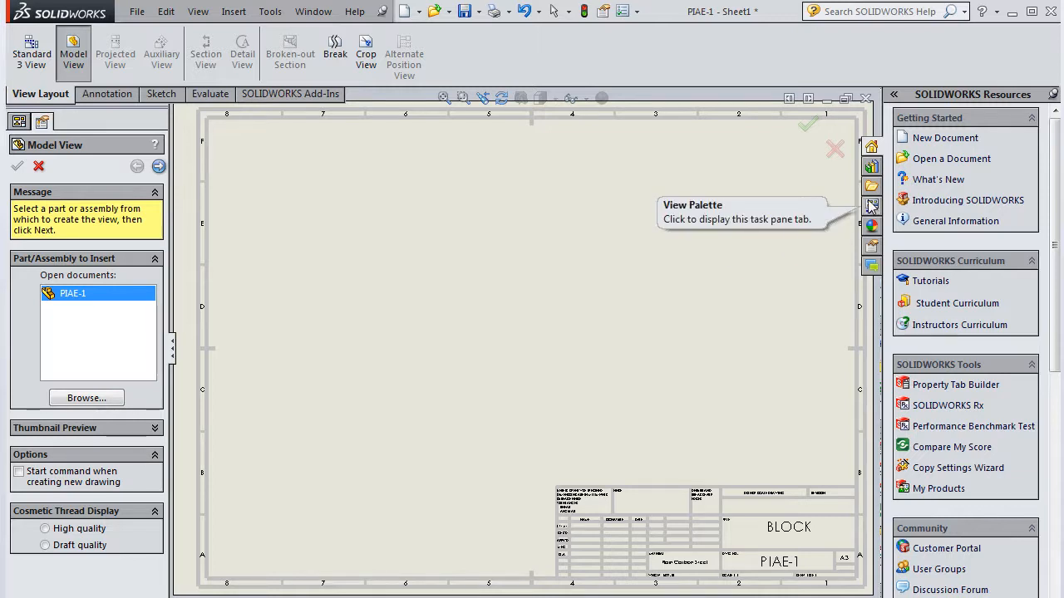
pyautogui.click(871, 206)
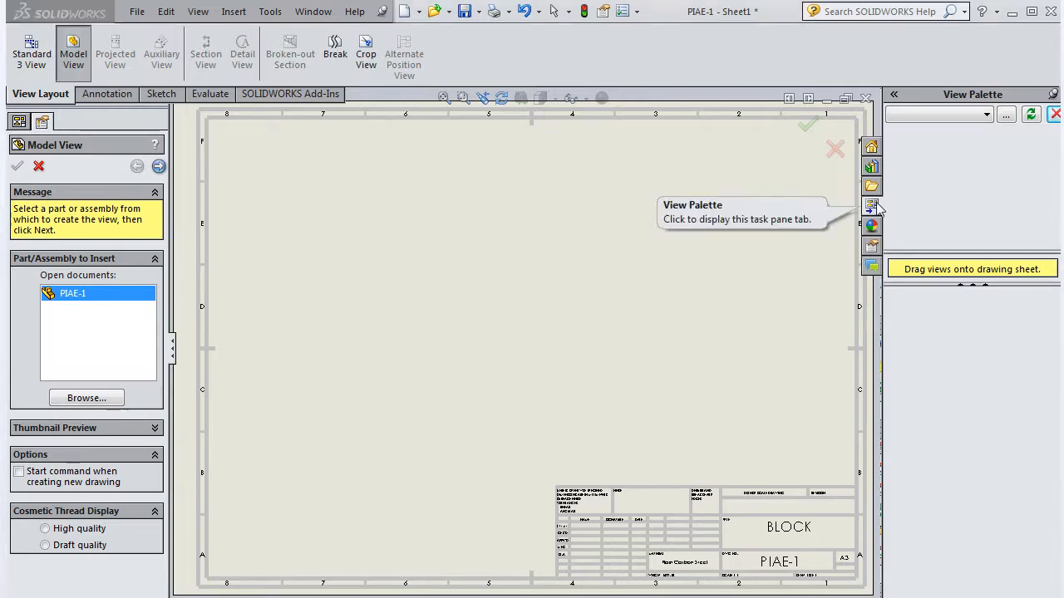
pyautogui.click(987, 115)
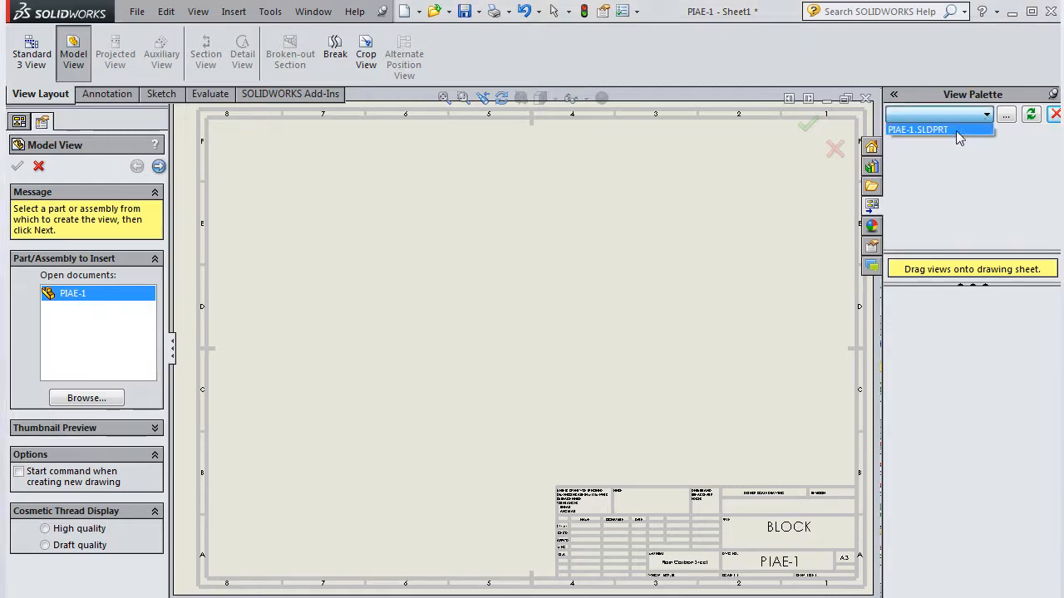
pyautogui.click(955, 131)
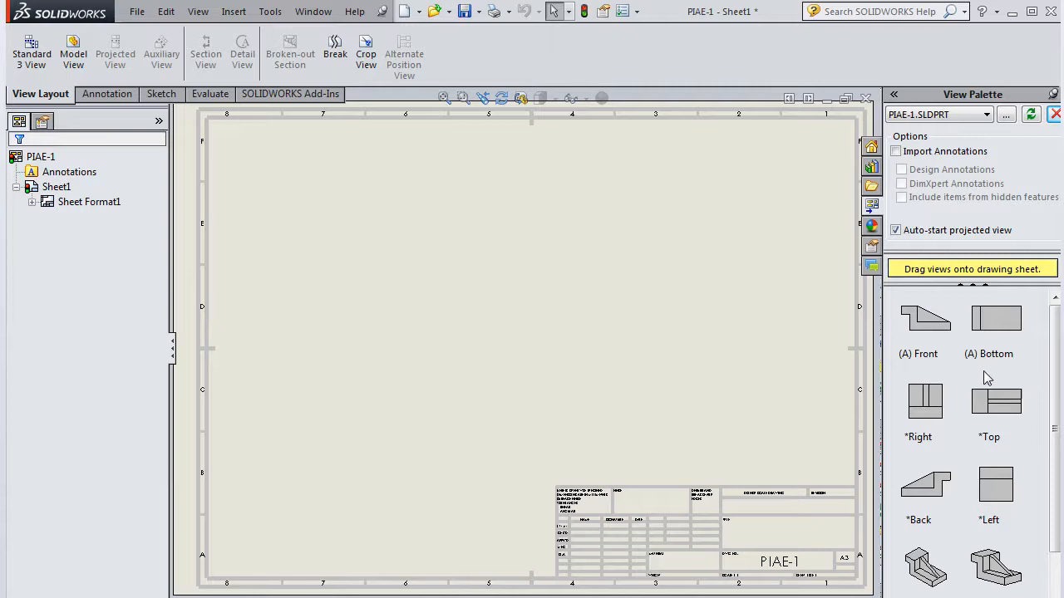
pyautogui.moveTo(923, 325)
pyautogui.mouseDown()
pyautogui.moveTo(904, 340)
pyautogui.moveTo(425, 390)
pyautogui.mouseUp()
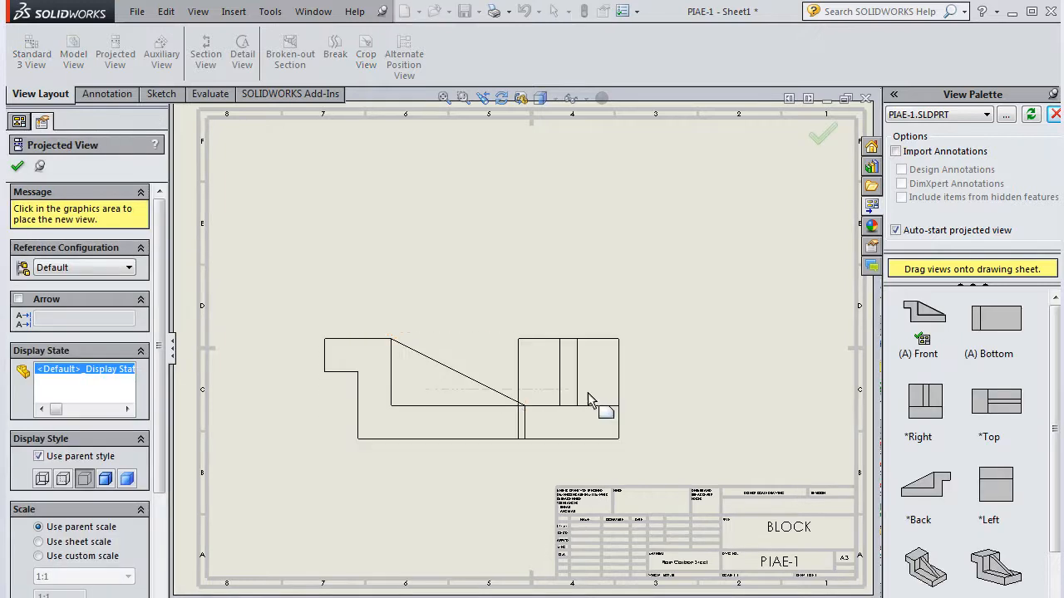
# Project the right view beside the front view, the top view above it, and an isometric view diagonally up to the right
pyautogui.click(710, 400)
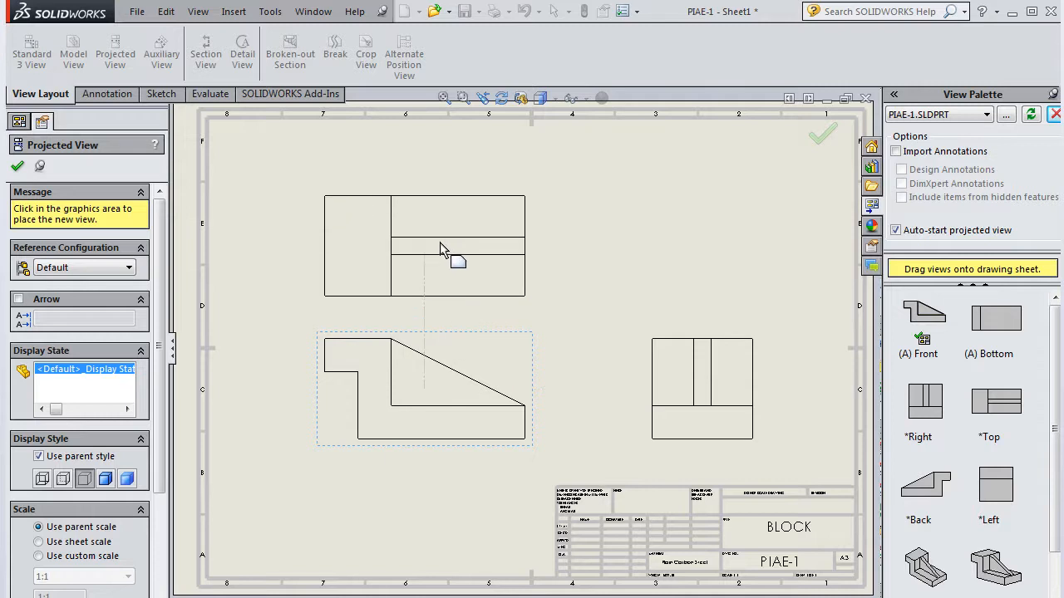
pyautogui.click(445, 219)
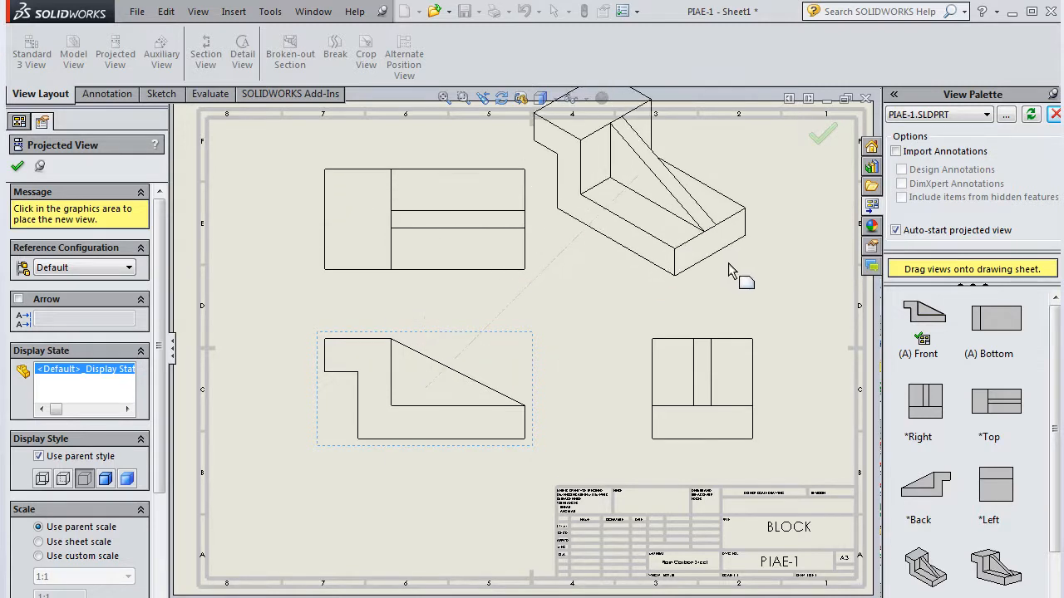
pyautogui.click(754, 280)
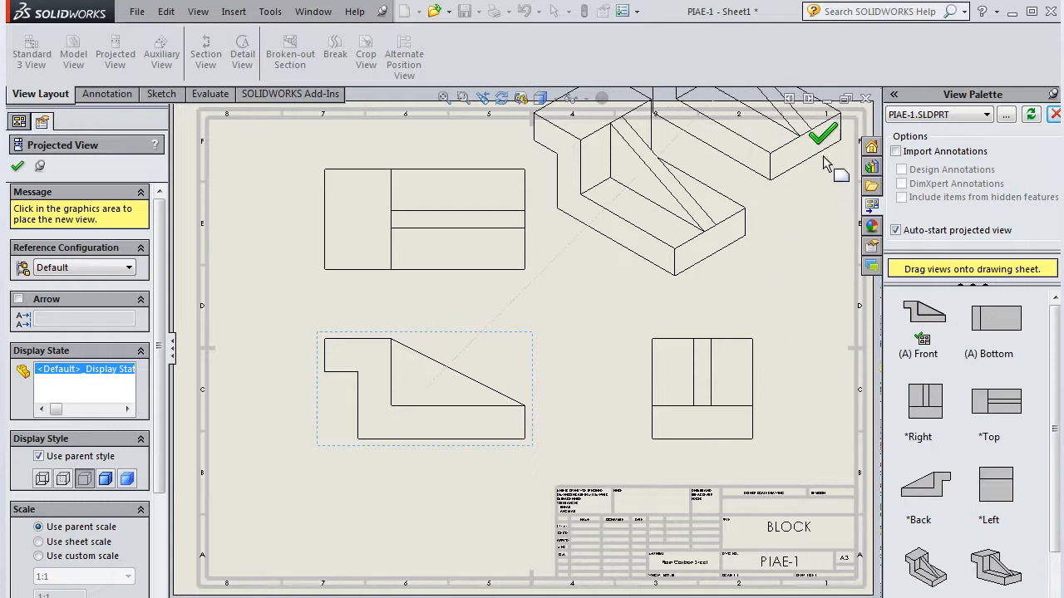
pyautogui.click(824, 135)
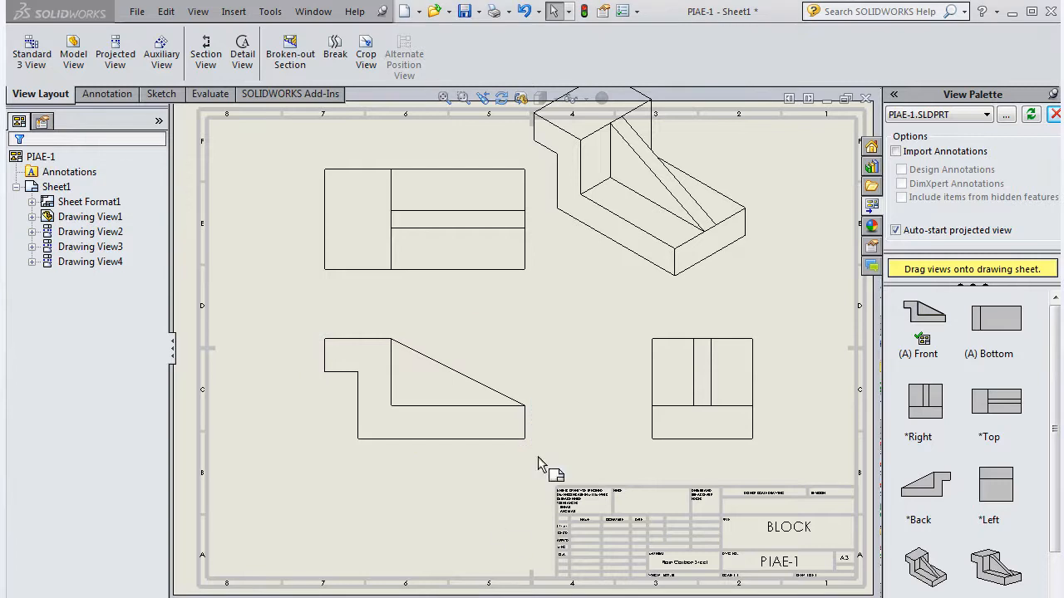
# Move the isometric view into the sheet's upper-right area and set its custom scale to 1:2
pyautogui.moveTo(601, 297)
pyautogui.mouseDown()
pyautogui.moveTo(682, 314)
pyautogui.moveTo(707, 339)
pyautogui.mouseUp()
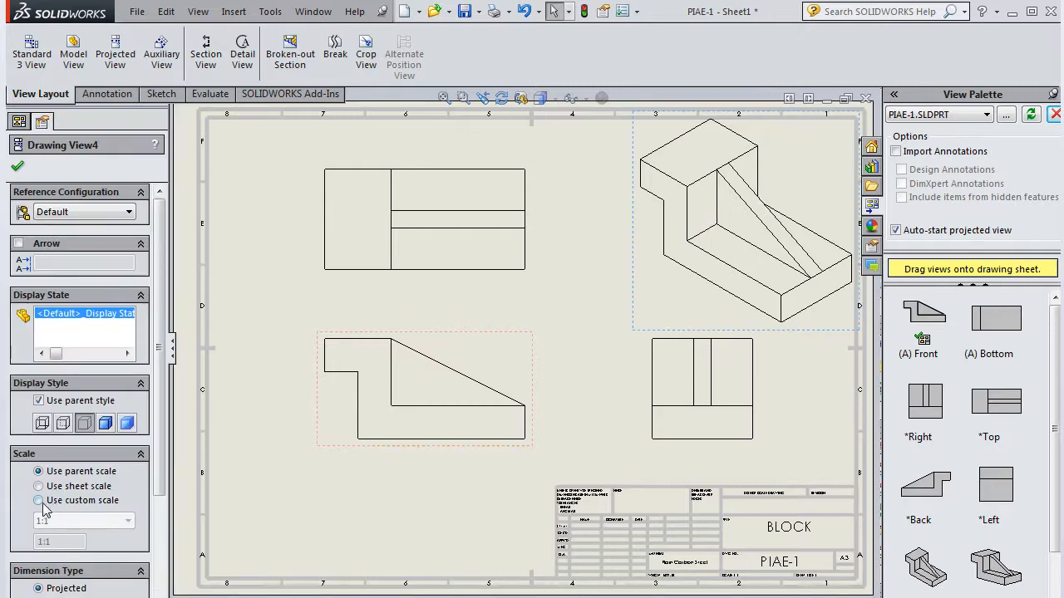
pyautogui.click(38, 501)
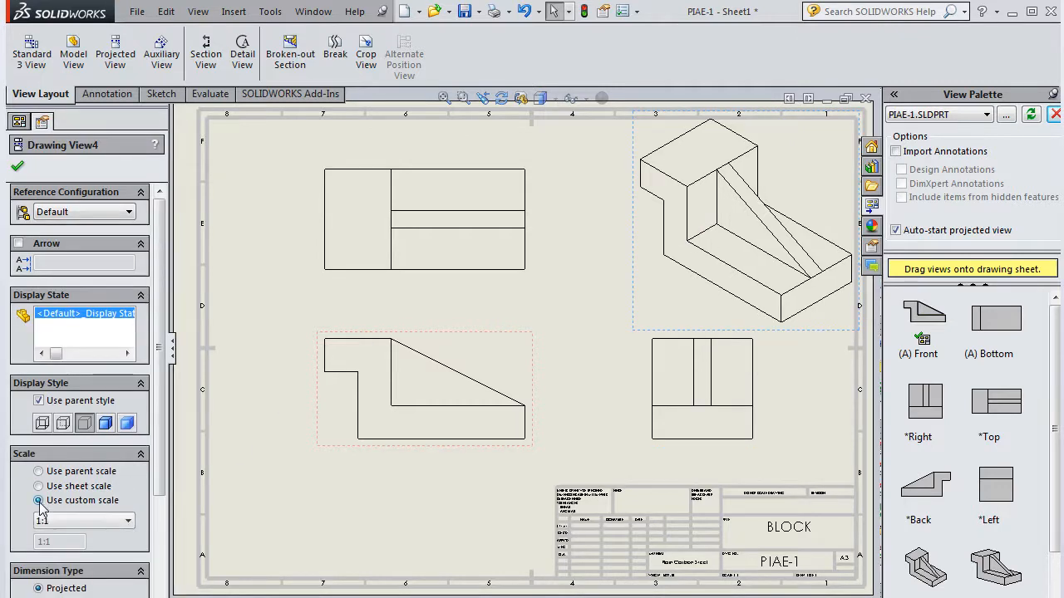
pyautogui.click(128, 521)
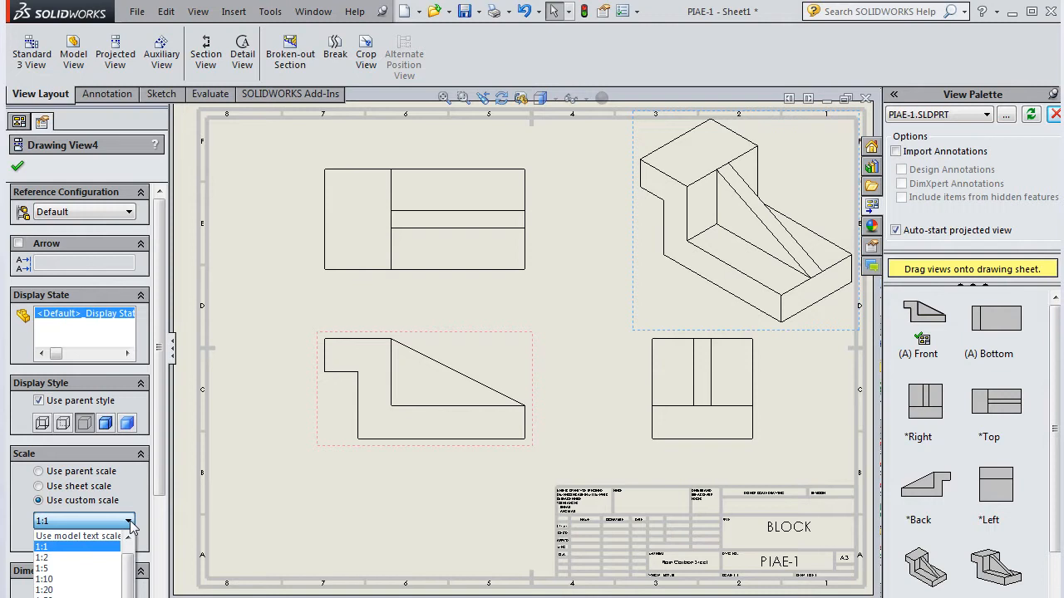
pyautogui.click(73, 557)
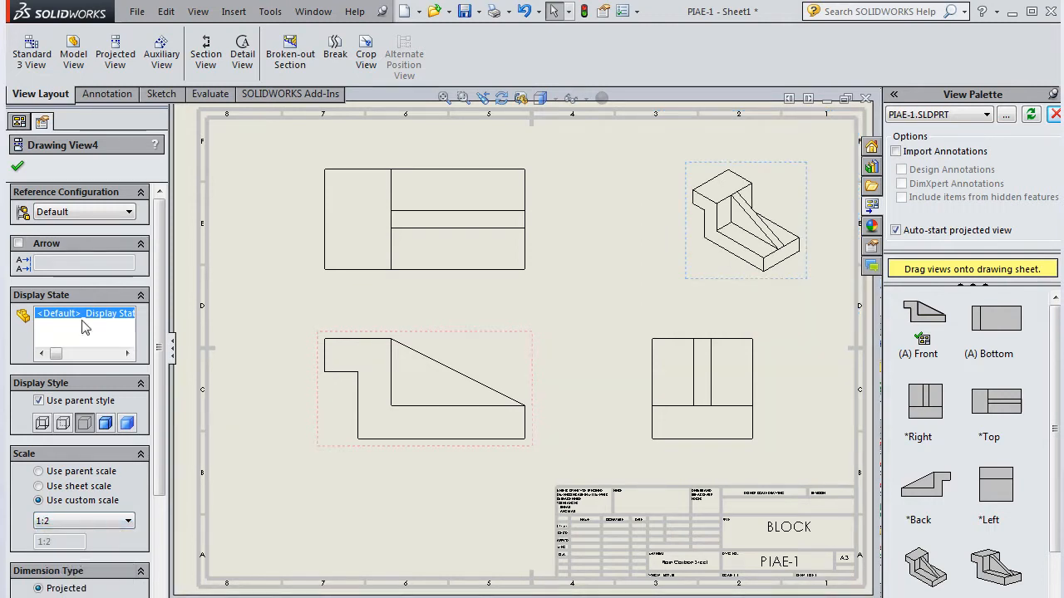
pyautogui.click(18, 167)
pyautogui.click(566, 310)
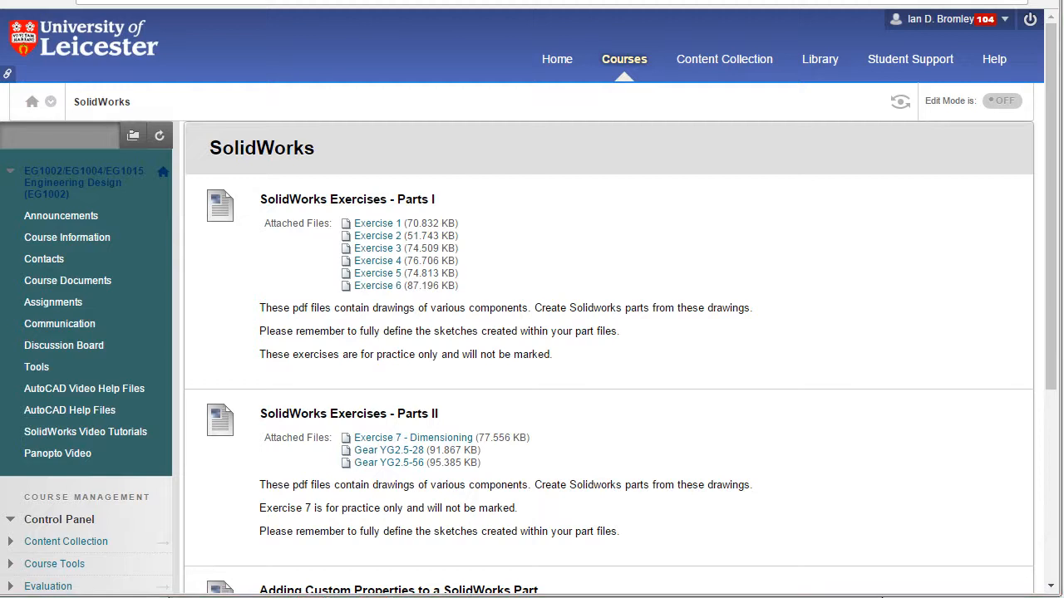
# Save the ANSI-MODIFIED.sldstd file attached under SolidWorks Draft Settings into the my-templates folder in My Documents
pyautogui.moveTo(1054, 315); pyautogui.dragTo(1054, 514)
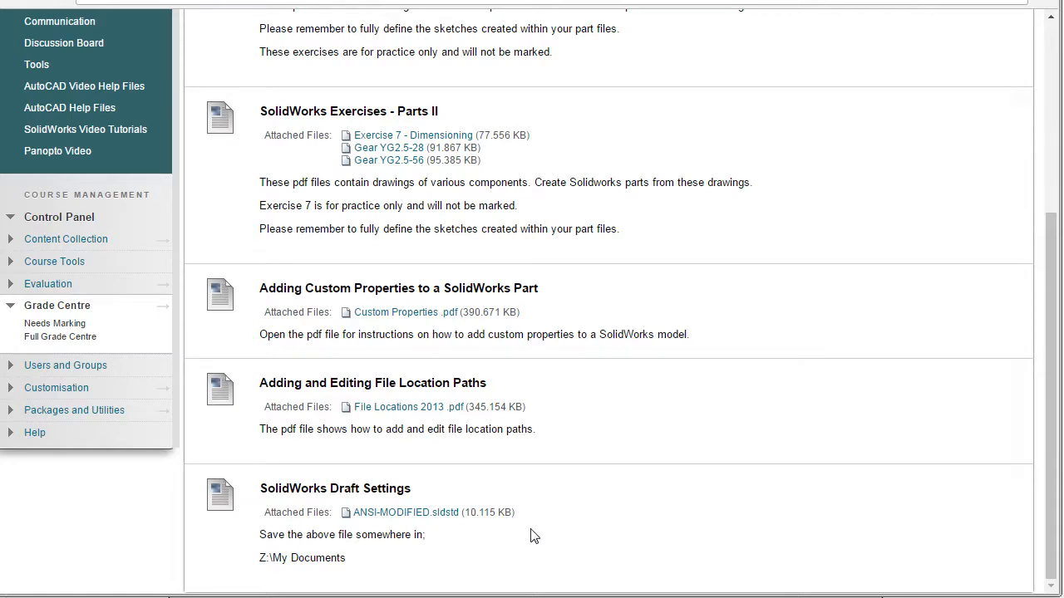
pyautogui.rightClick(445, 518)
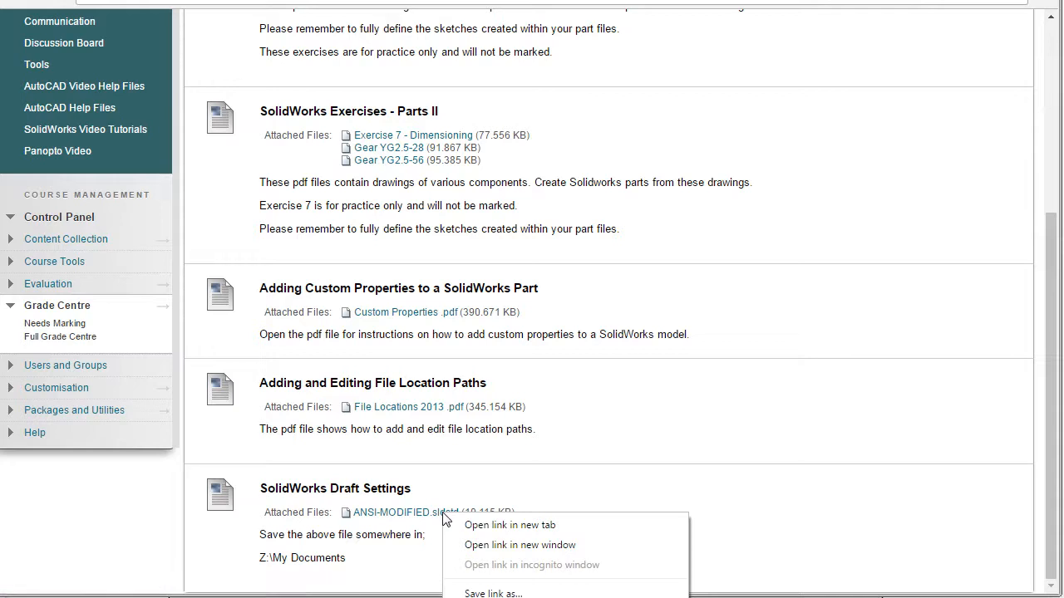
pyautogui.click(495, 593)
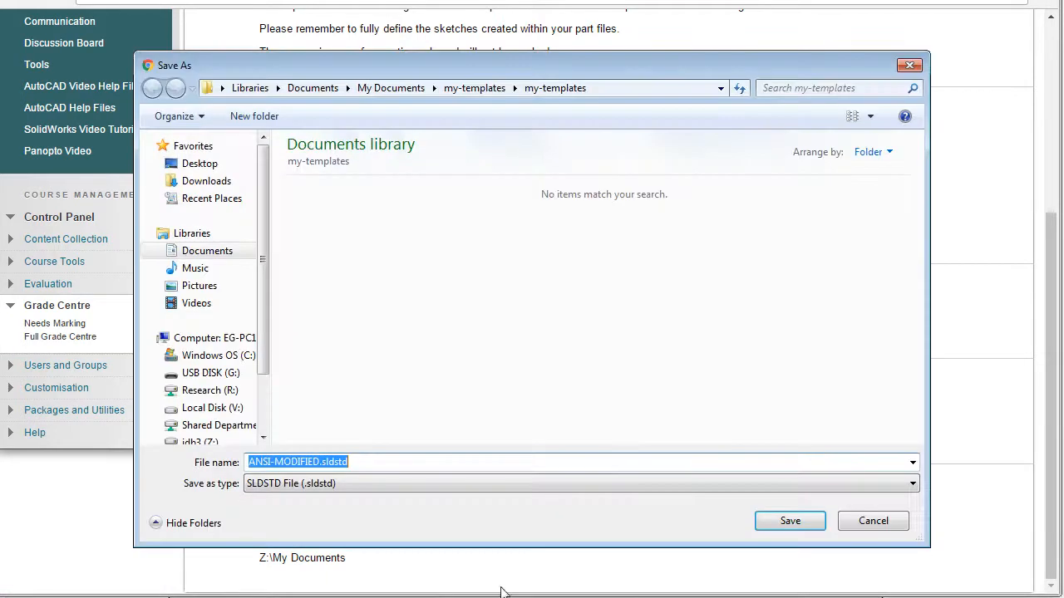
pyautogui.click(779, 523)
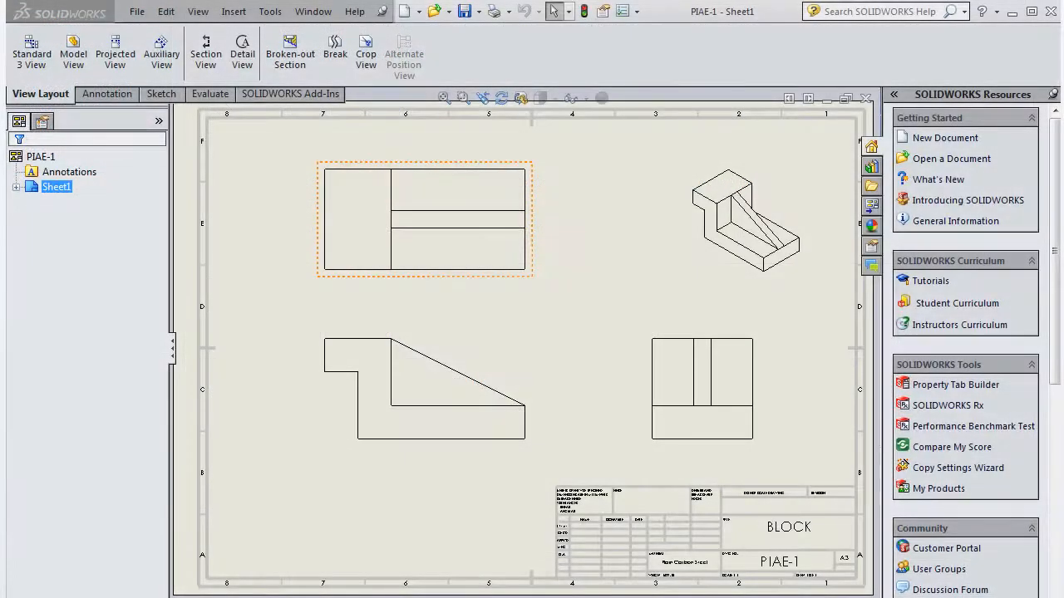
# Load ANSI-MODIFIED.sldstd from the my-templates folder as the drawing's overall drafting standard and apply it
pyautogui.click(270, 12)
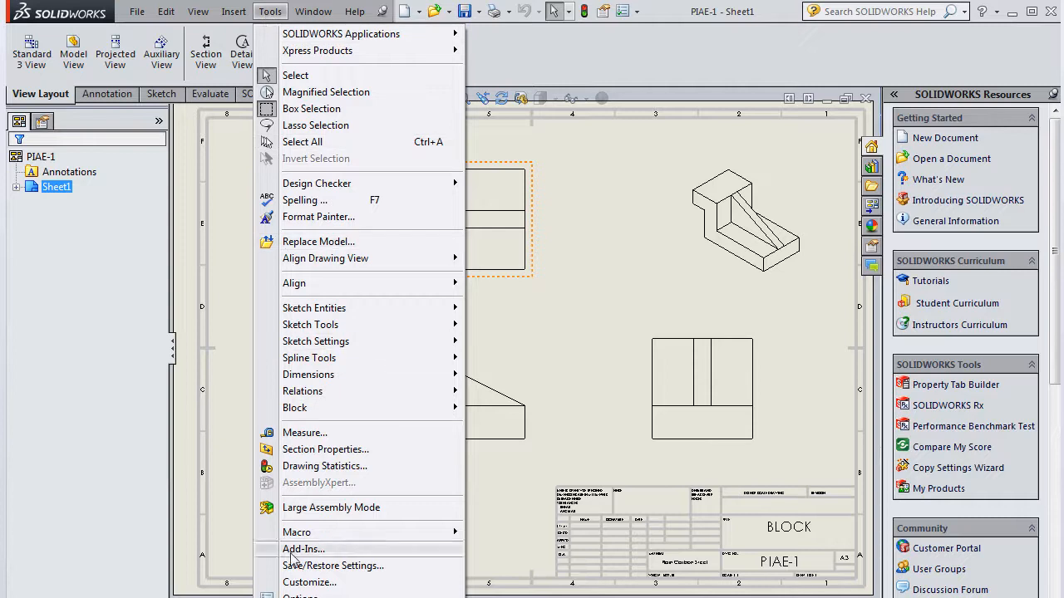
pyautogui.click(300, 595)
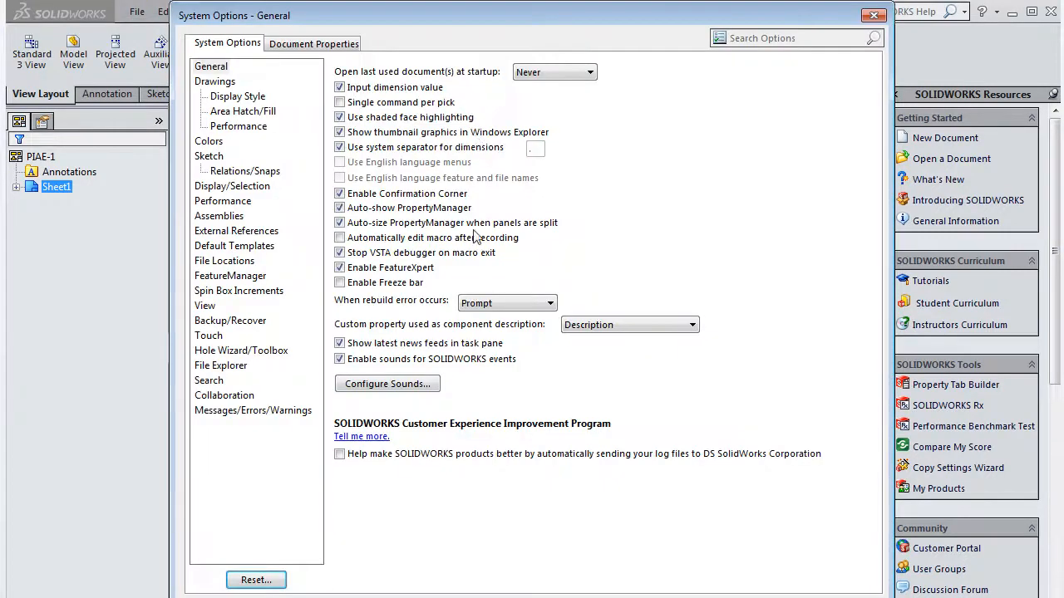
pyautogui.moveTo(441, 16); pyautogui.dragTo(428, 0)
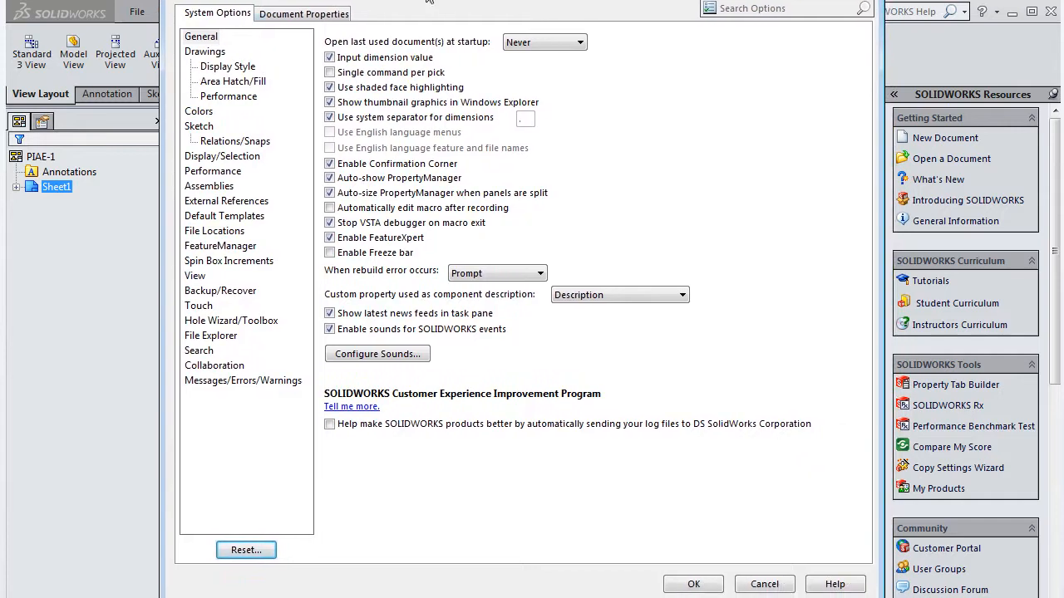
pyautogui.click(333, 17)
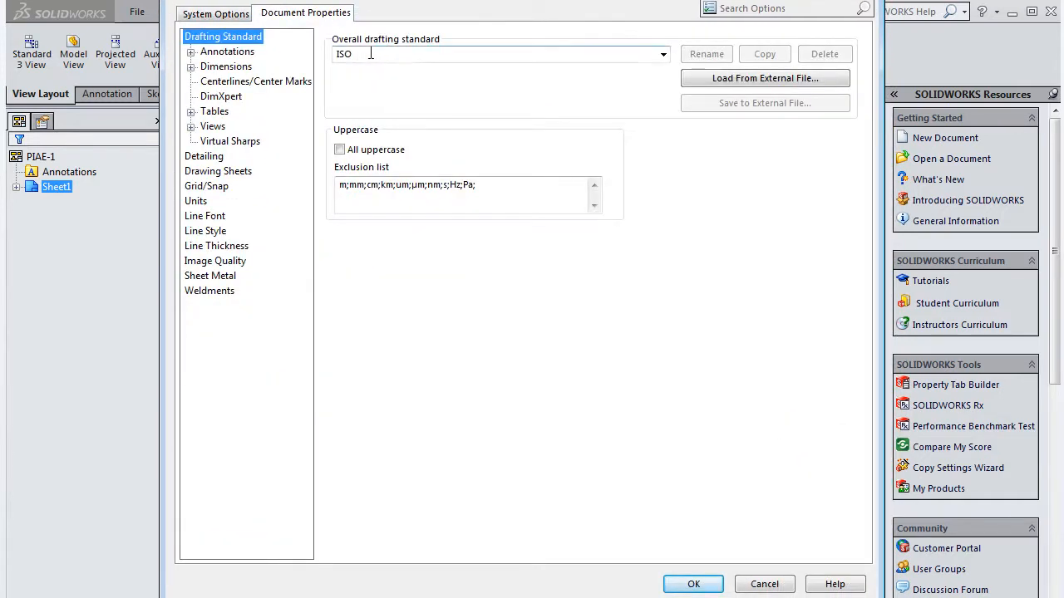
pyautogui.click(728, 79)
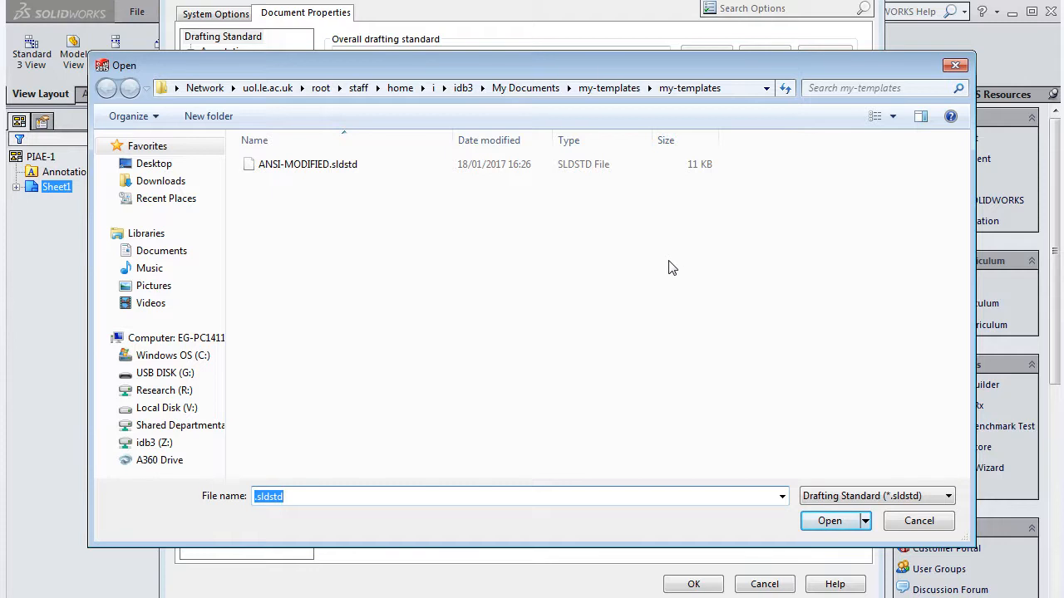
pyautogui.click(312, 170)
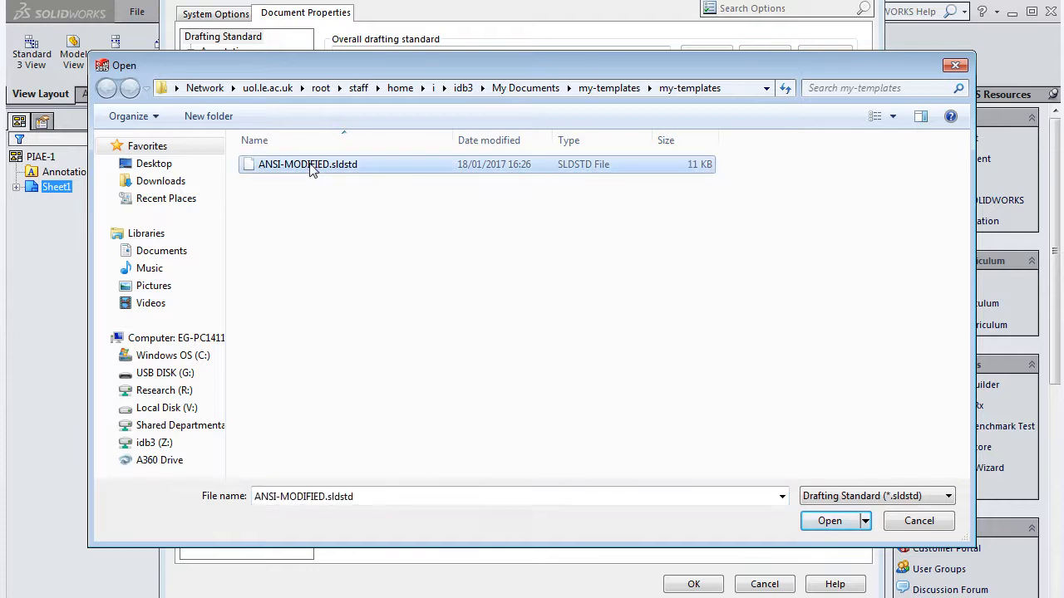
pyautogui.click(819, 523)
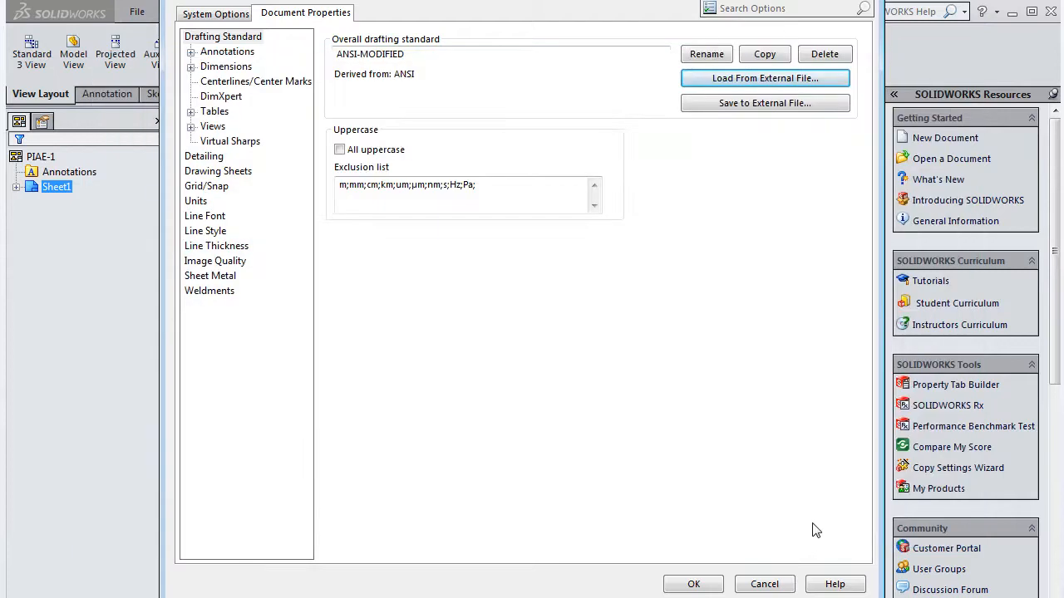
pyautogui.click(694, 585)
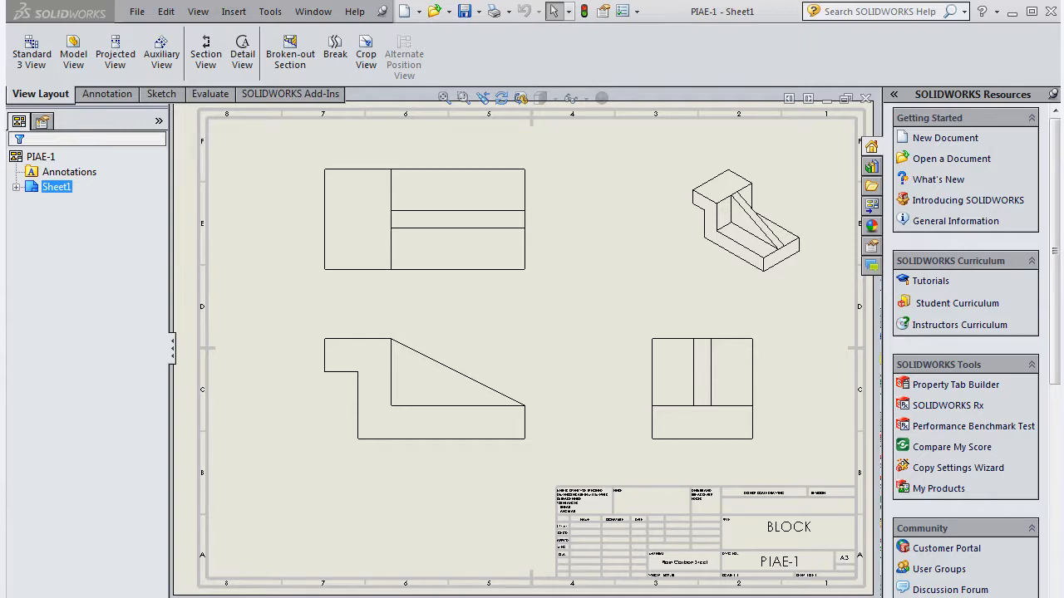
# Insert model dimensions from the entire model into all drawing views, with duplicates eliminated
pyautogui.click(105, 98)
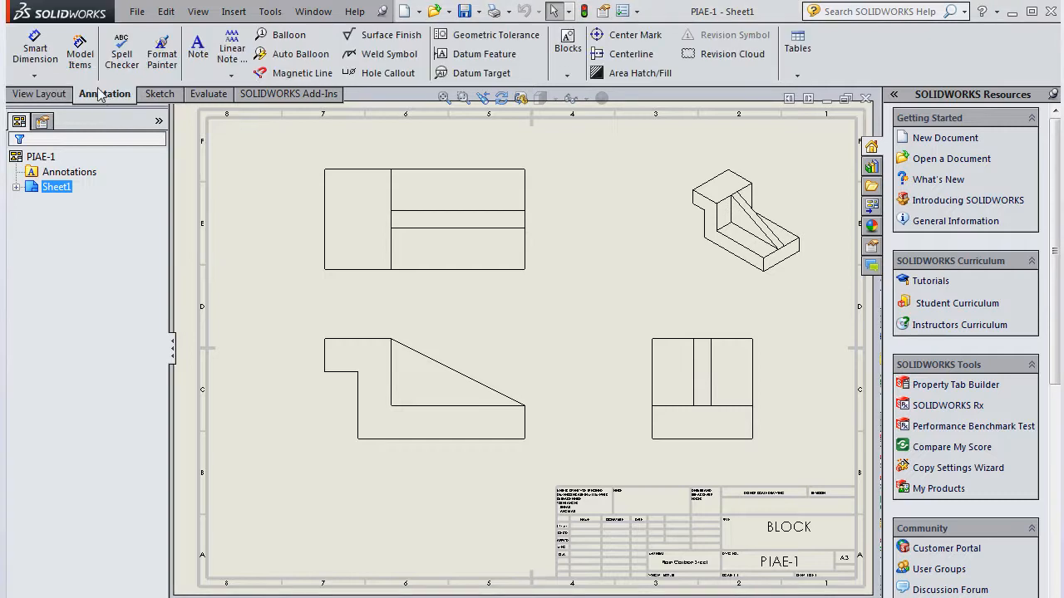
pyautogui.click(80, 56)
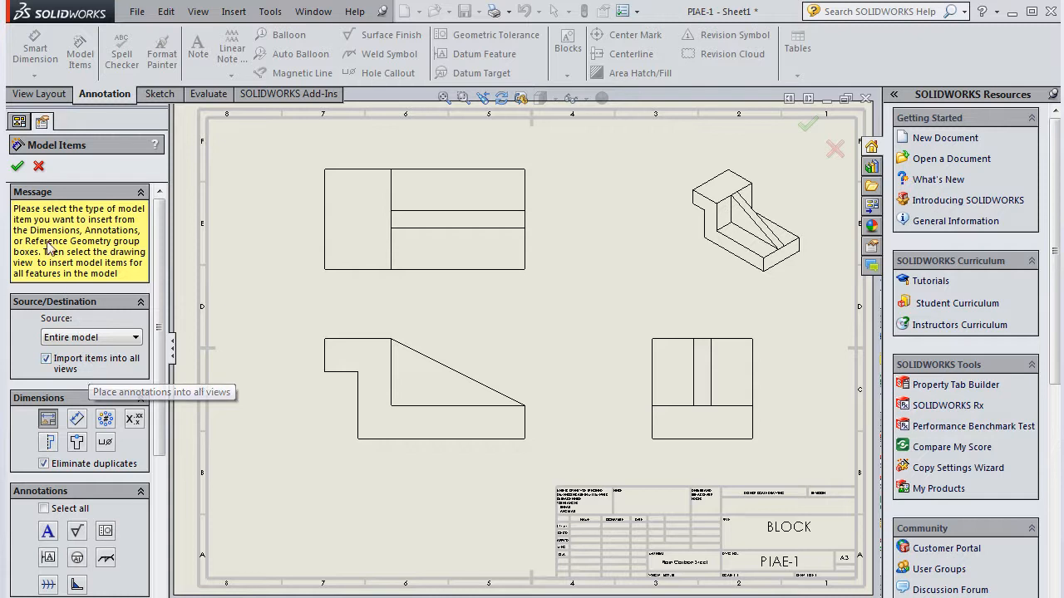
pyautogui.click(20, 168)
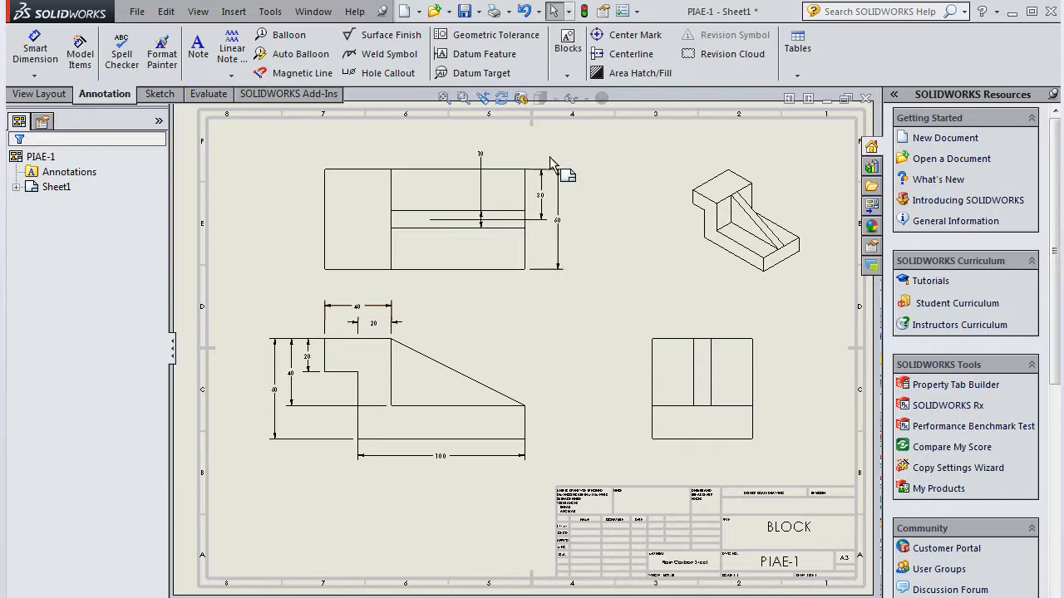
# Move the rib thickness dimension to the left of the top view and tidy the extension lines of both rib dimensions
pyautogui.moveTo(482, 165); pyautogui.dragTo(273, 191)
pyautogui.moveTo(455, 228); pyautogui.dragTo(390, 228)
pyautogui.moveTo(455, 211); pyautogui.dragTo(391, 210)
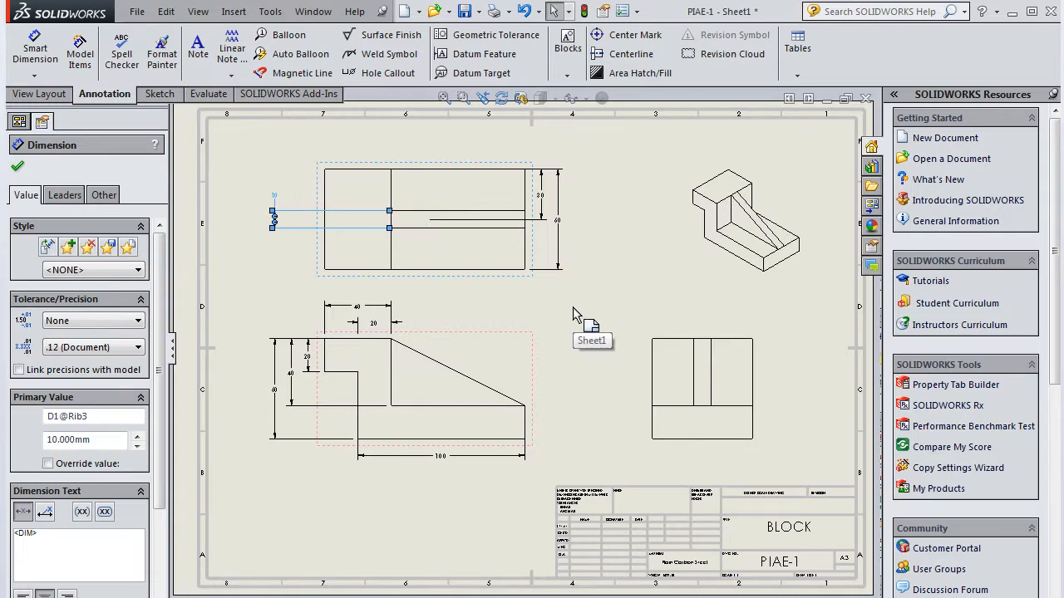
pyautogui.press('Escape')
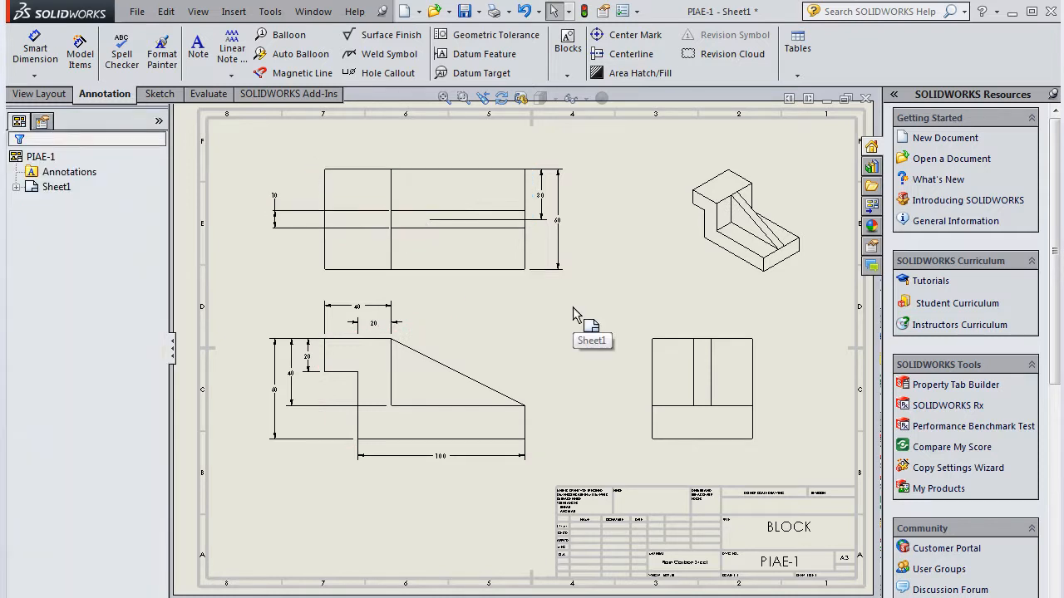
pyautogui.click(573, 314)
pyautogui.click(598, 427)
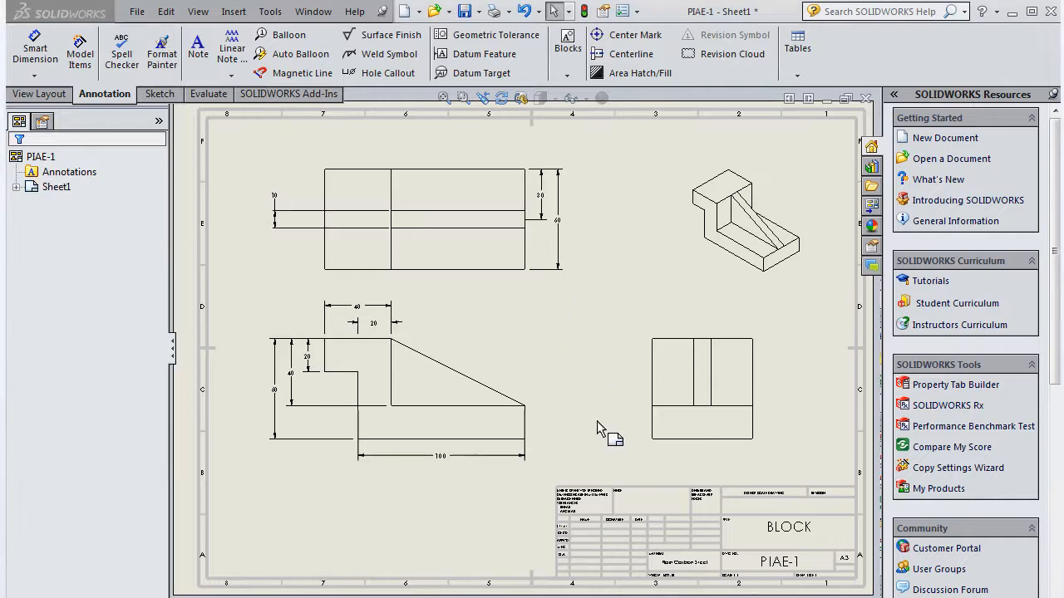
# Shorten both extension lines of the front view's base length dimension to start at the block's lower corners
pyautogui.click(405, 466)
pyautogui.moveTo(357, 411); pyautogui.dragTo(358, 440)
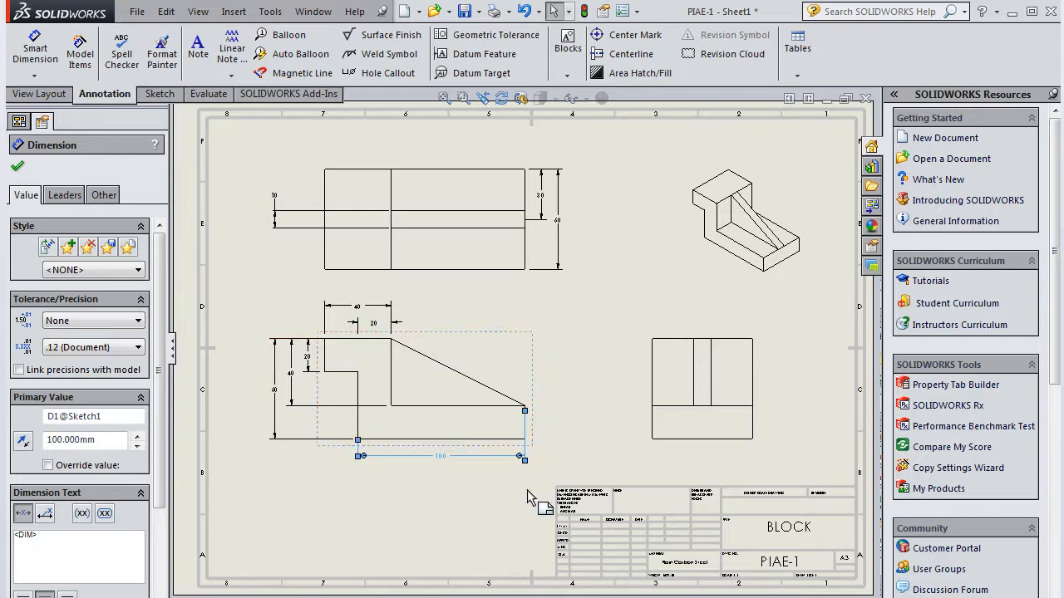
pyautogui.moveTo(527, 424); pyautogui.dragTo(524, 440)
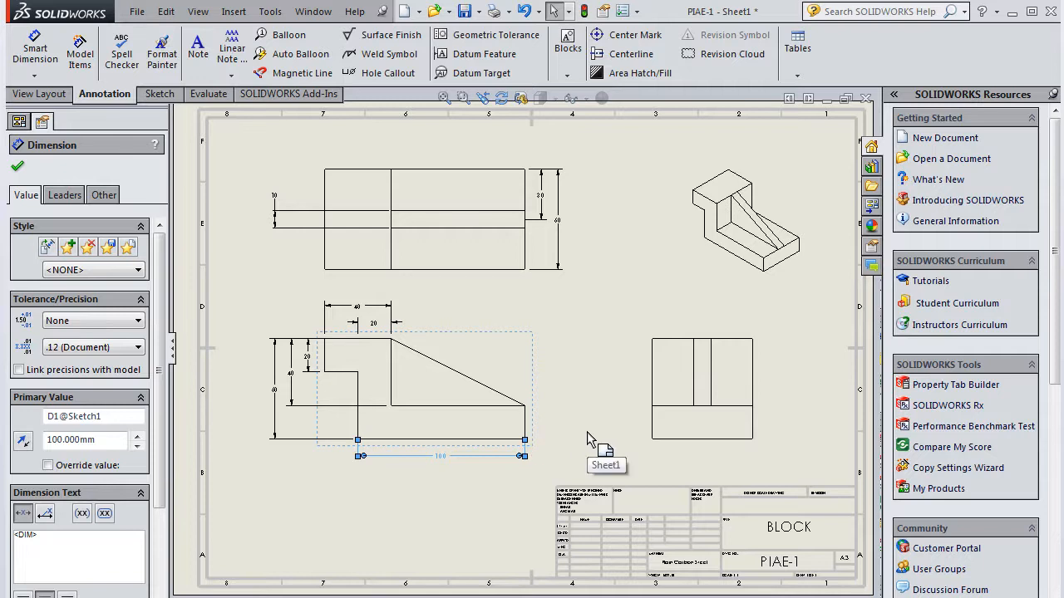
pyautogui.press('Escape')
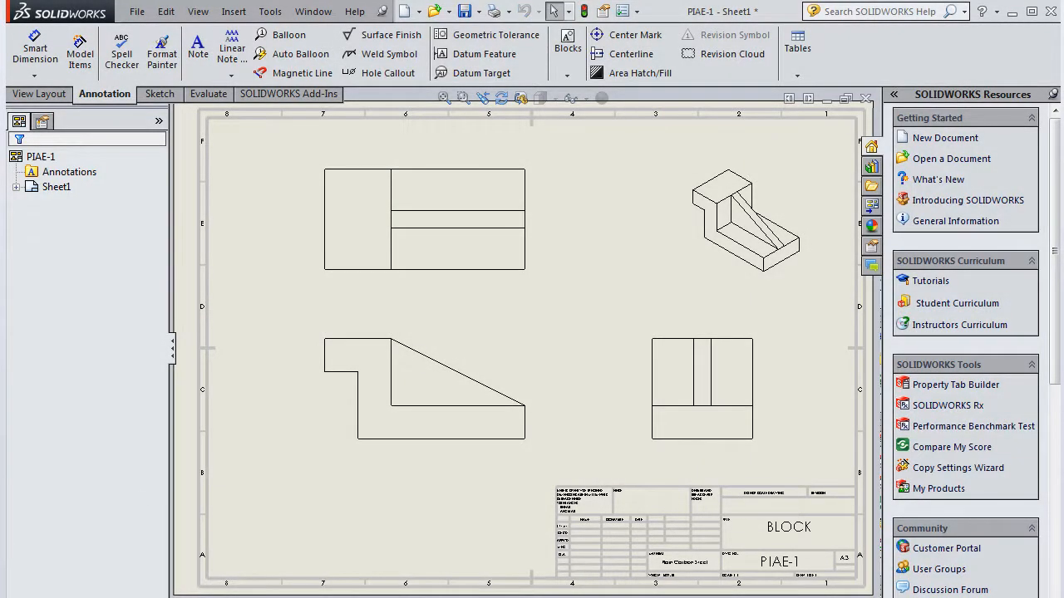
# Insert model dimensions from the entire model into the front view only, with duplicates eliminated
pyautogui.click(83, 55)
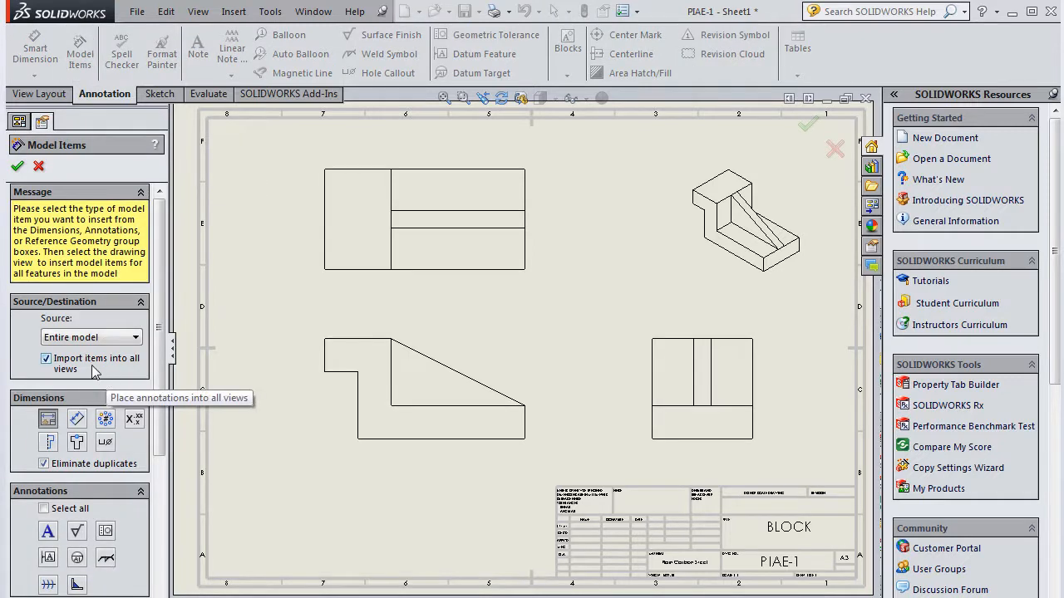
pyautogui.click(46, 359)
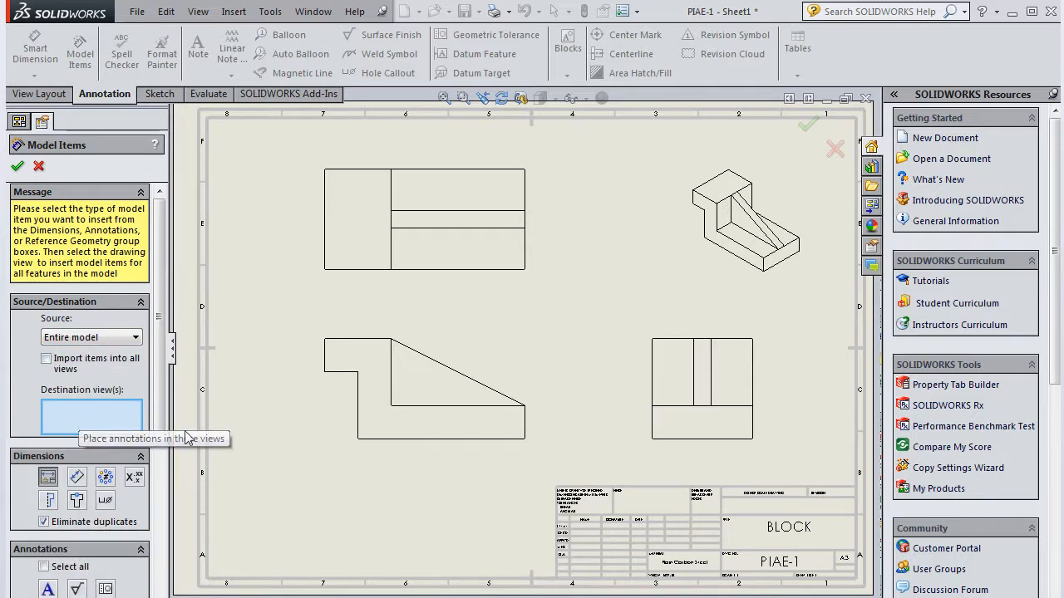
pyautogui.click(337, 432)
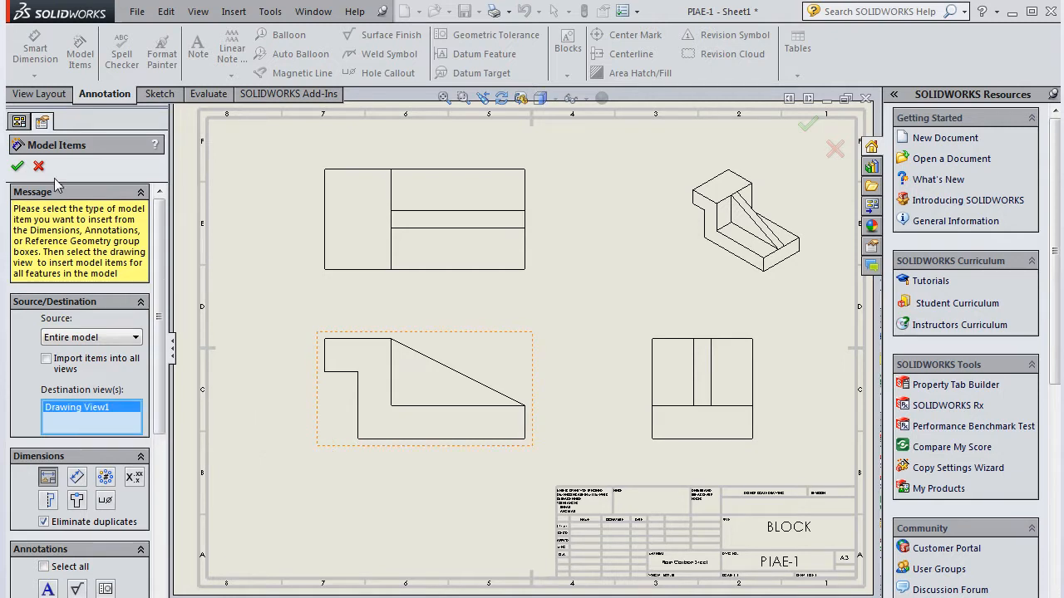
pyautogui.click(17, 167)
# Pull both extension line ends of the front view's 100 mm dimension down to the bottom corners of the block
pyautogui.click(403, 456)
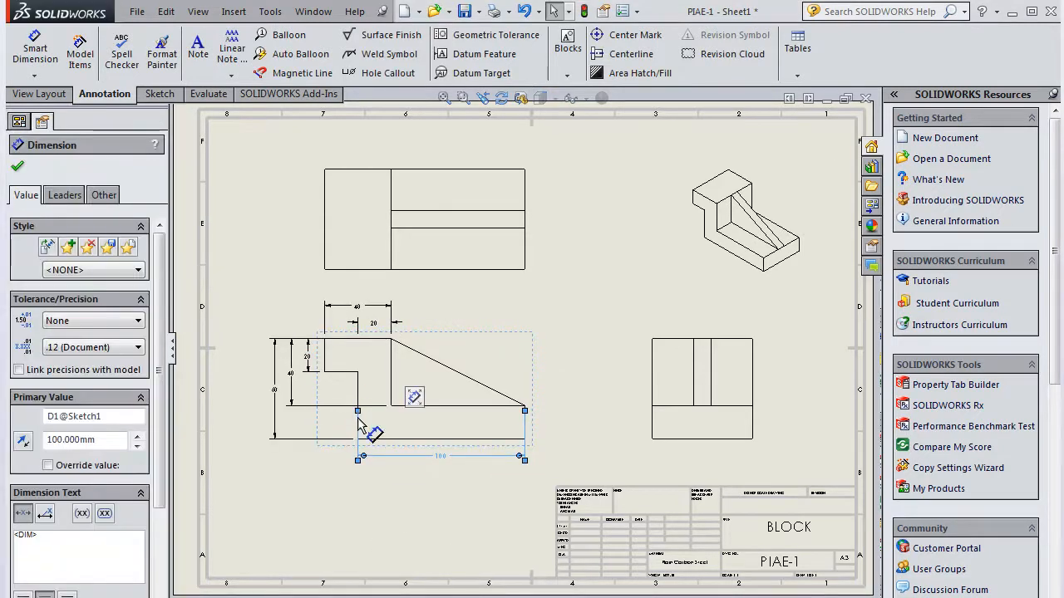
pyautogui.moveTo(359, 440); pyautogui.dragTo(357, 439)
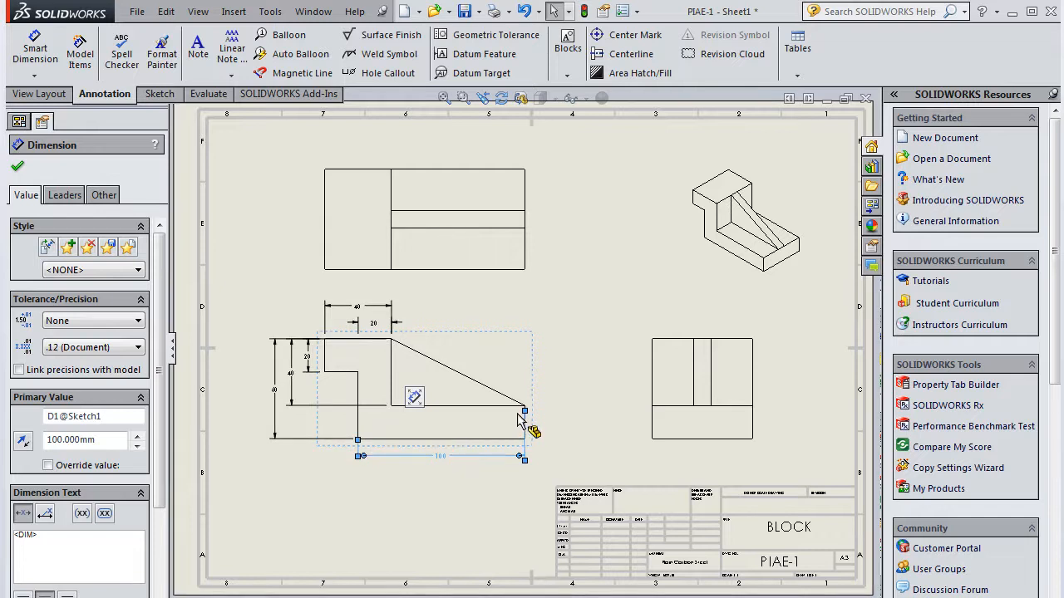
pyautogui.moveTo(526, 412); pyautogui.dragTo(525, 438)
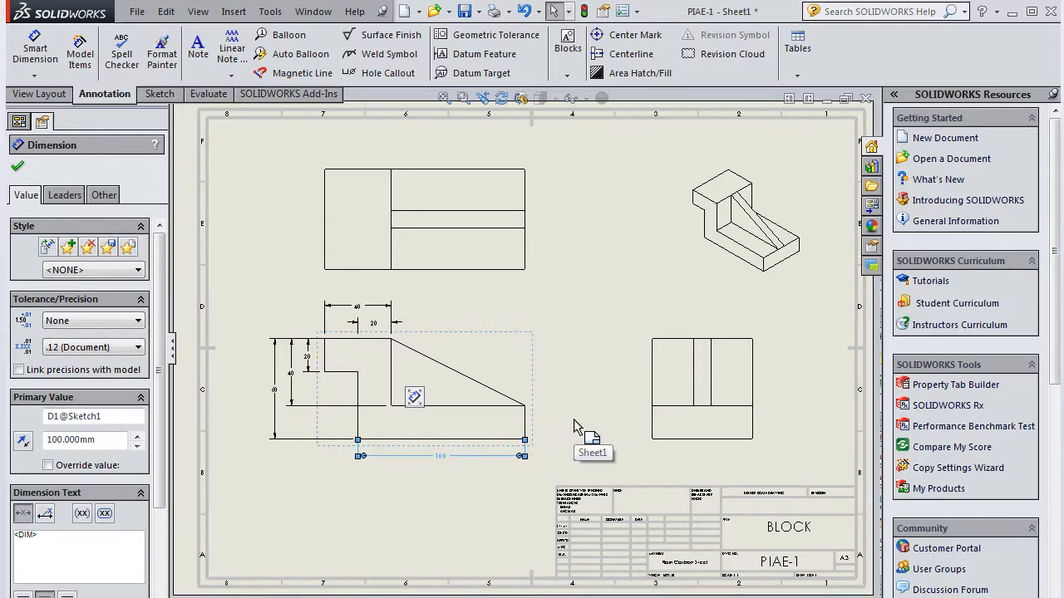
pyautogui.click(573, 419)
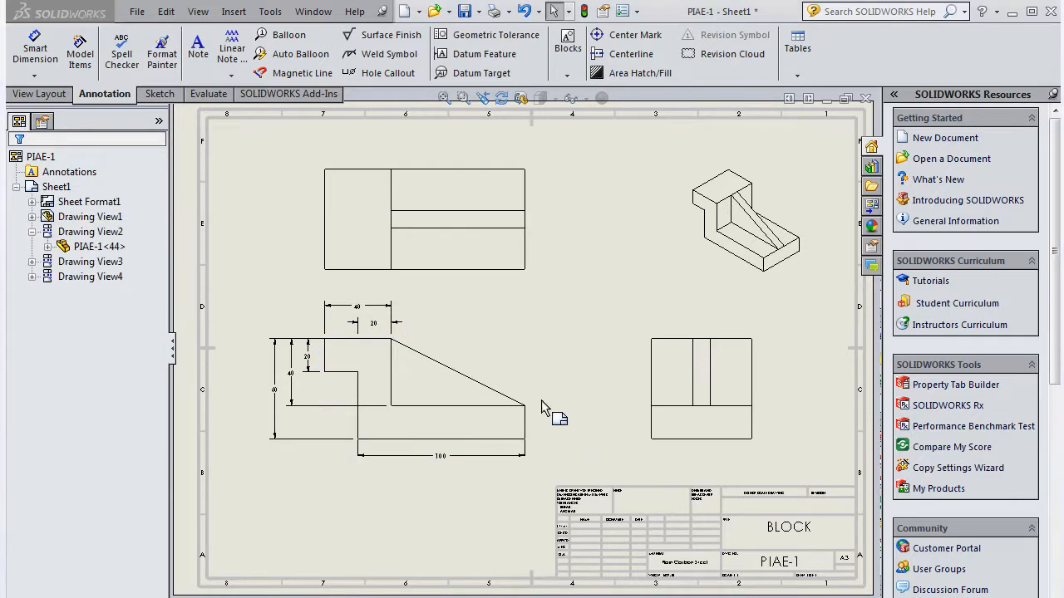
# Insert the remaining model dimensions from the entire model into the right view only
pyautogui.click(80, 54)
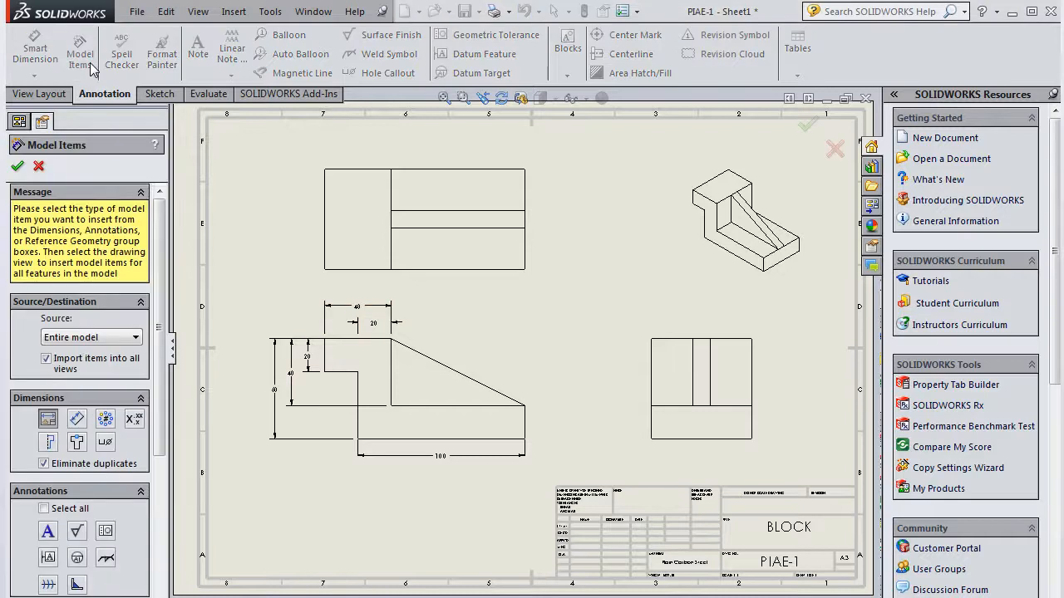
pyautogui.click(46, 359)
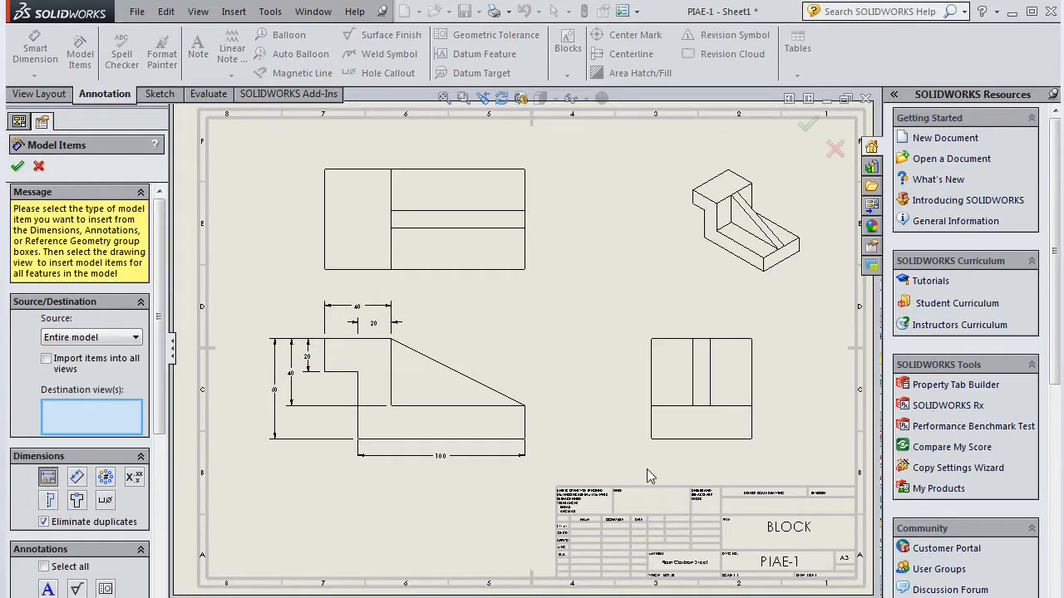
pyautogui.click(680, 460)
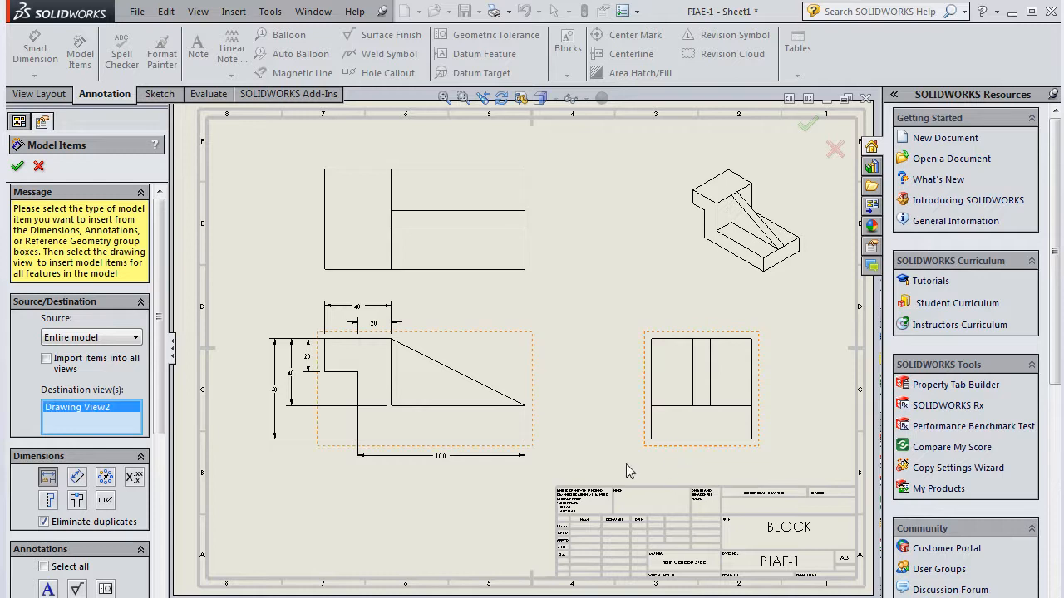
pyautogui.click(18, 166)
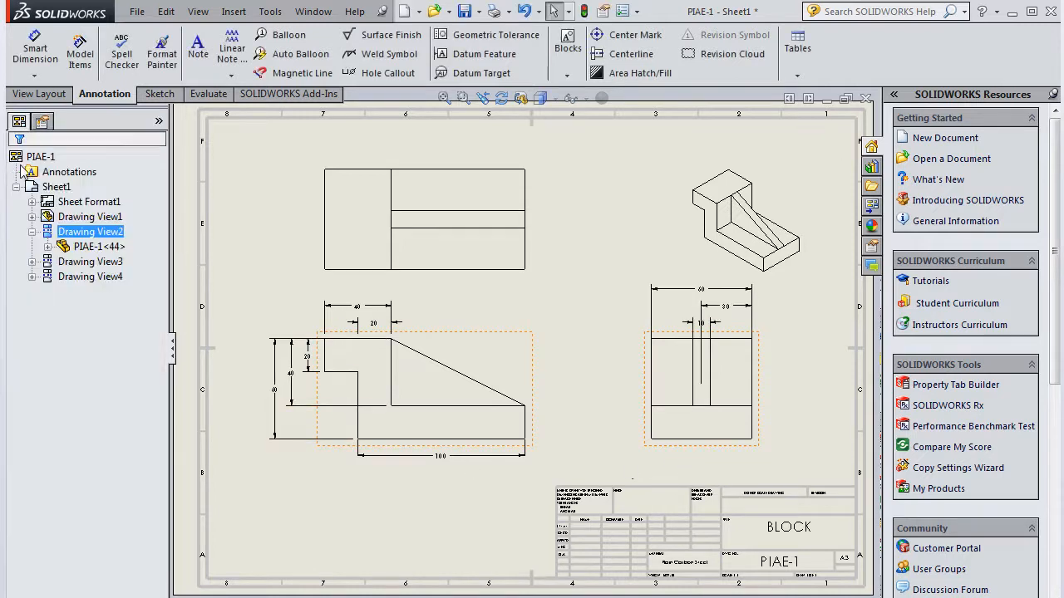
pyautogui.click(579, 385)
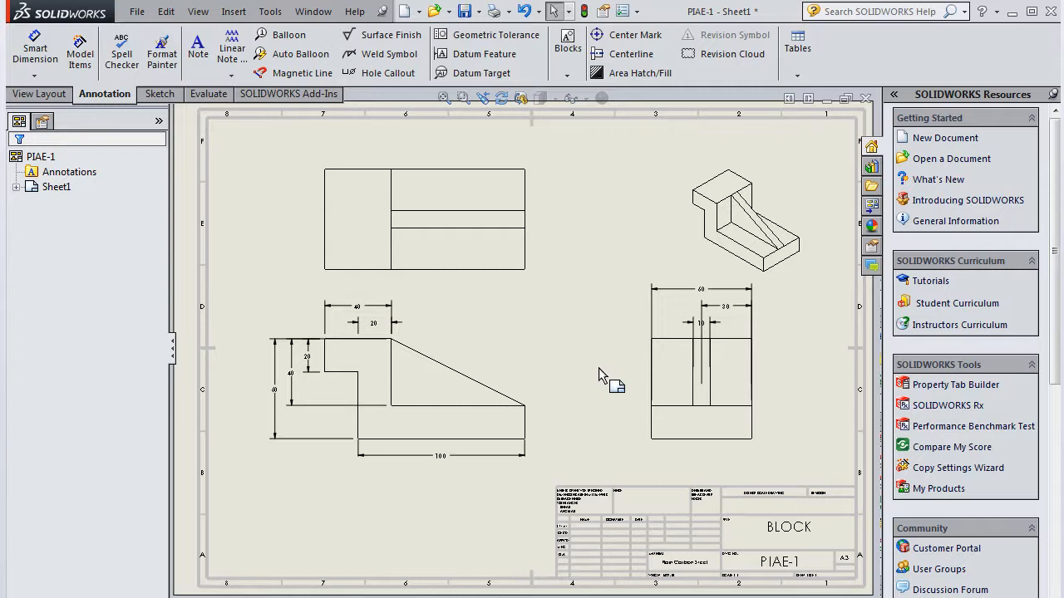
# Transfer the 60 mm overall width dimension from the right view to the top view, placing it beside the view's right edge
pyautogui.click(674, 291)
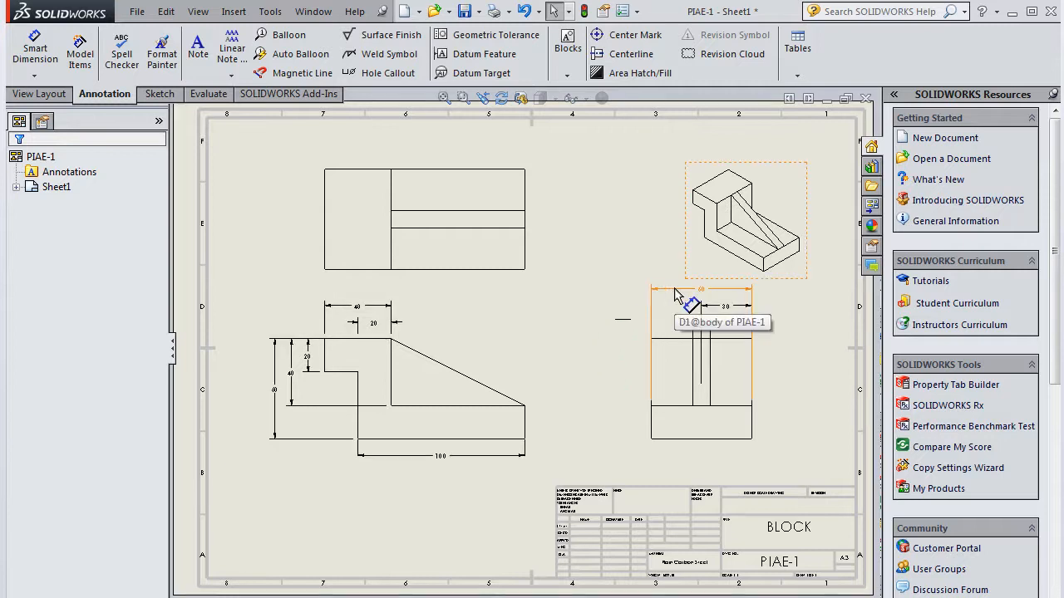
pyautogui.moveTo(675, 291); pyautogui.dragTo(574, 226)
pyautogui.click(578, 225)
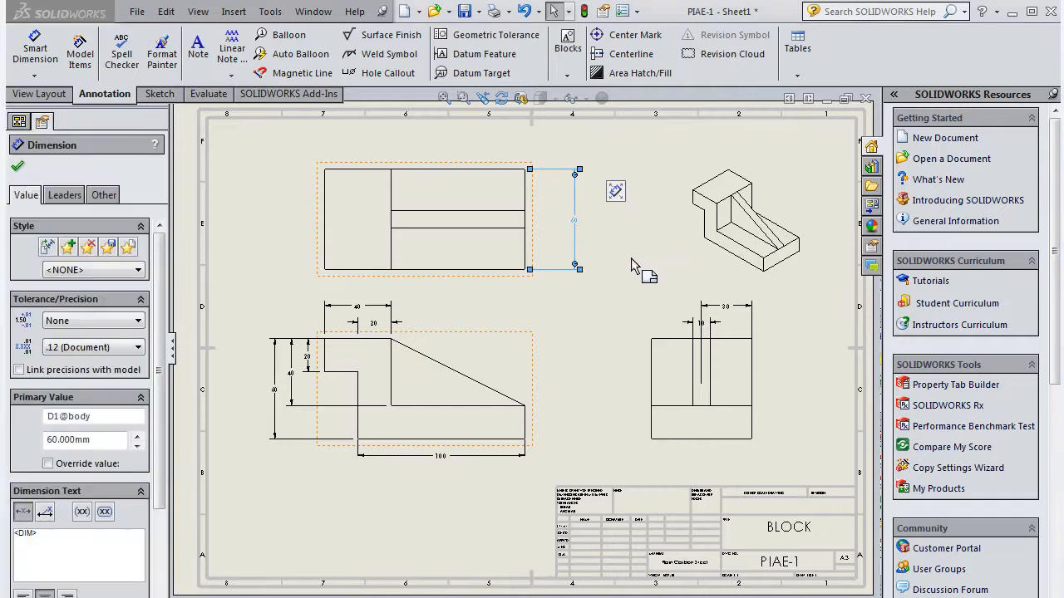
# Transfer the 10 mm rib thickness dimension from the right view to the top view, with its extension lines starting at the right edge
pyautogui.click(631, 259)
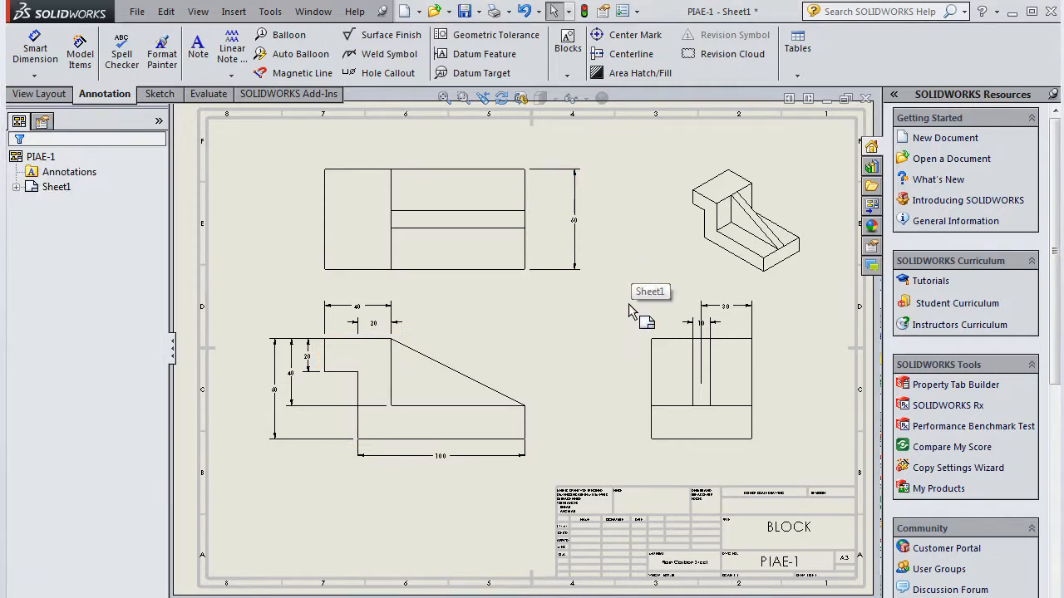
pyautogui.moveTo(694, 325); pyautogui.dragTo(511, 227)
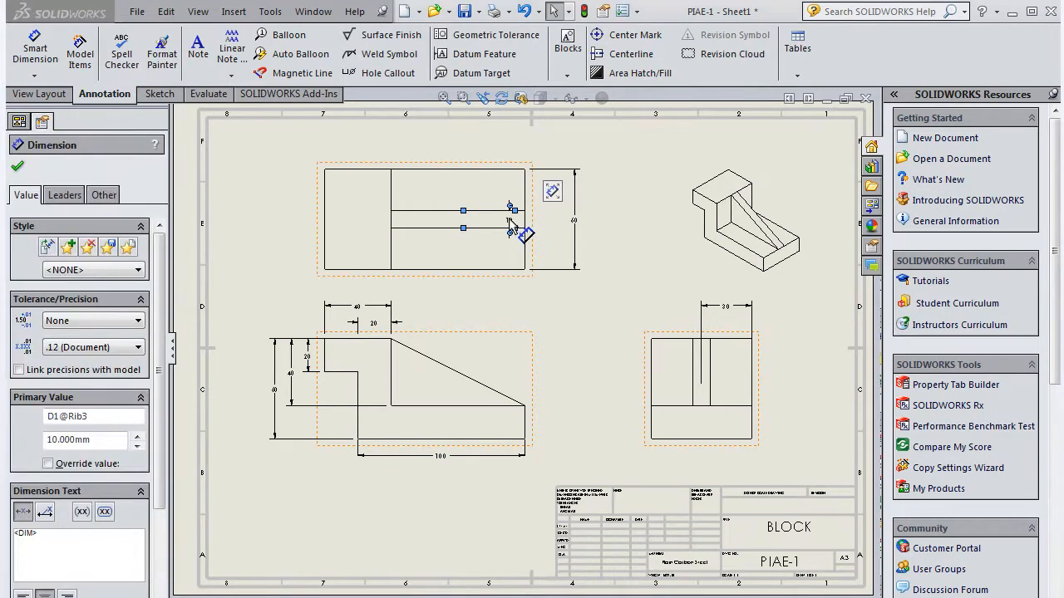
pyautogui.moveTo(510, 222)
pyautogui.mouseDown()
pyautogui.moveTo(549, 226)
pyautogui.moveTo(482, 224)
pyautogui.moveTo(536, 212)
pyautogui.moveTo(527, 211)
pyautogui.mouseUp()
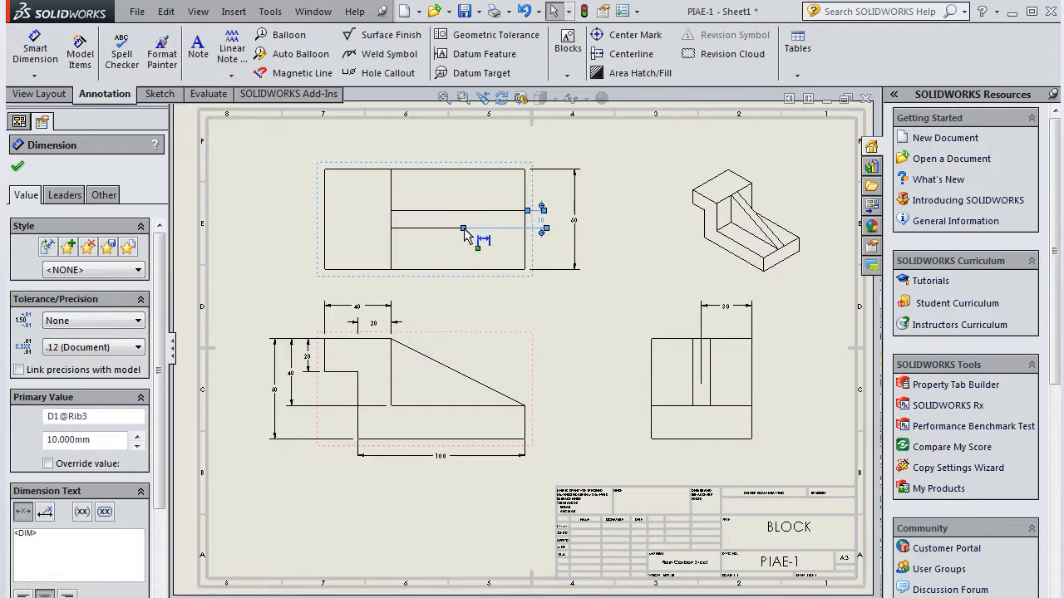
pyautogui.moveTo(524, 229); pyautogui.dragTo(527, 228)
pyautogui.click(643, 270)
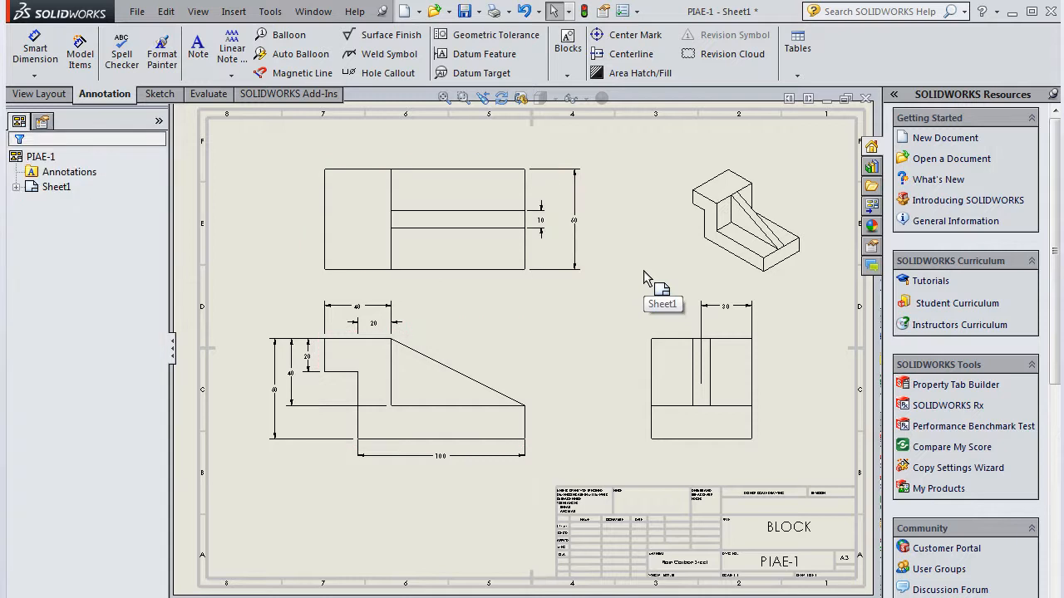
# Shorten the inner extension line of the right view's 30 mm dimension so it ends at the block's top edge
pyautogui.click(721, 305)
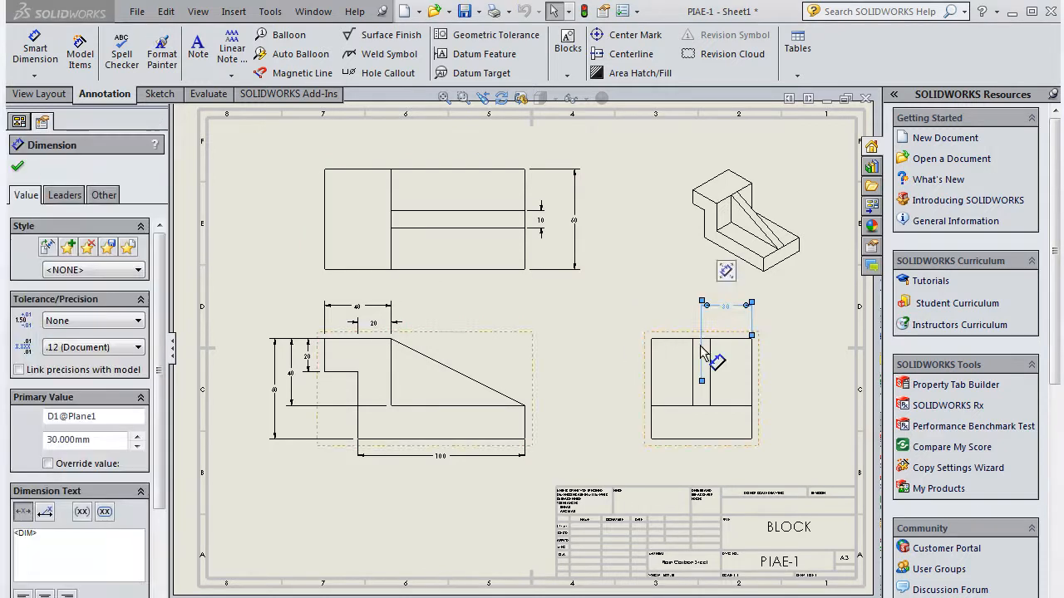
pyautogui.moveTo(704, 381); pyautogui.dragTo(703, 346)
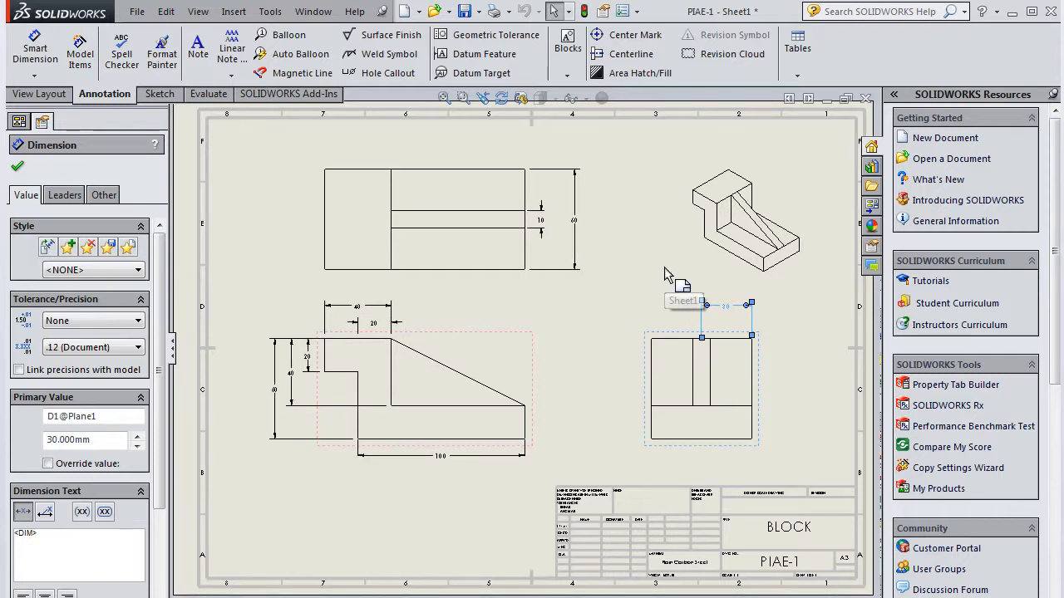
pyautogui.press('Escape')
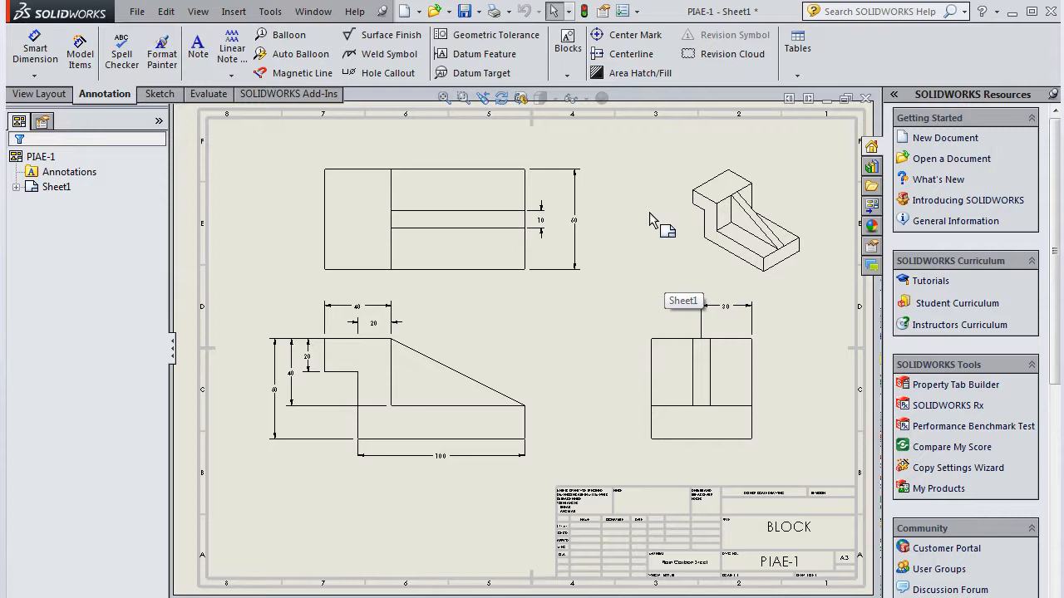
# Add centerlines midway between the outer edges of the top and right views, and shift the 10 mm rib dimension clear of the centerline
pyautogui.click(625, 59)
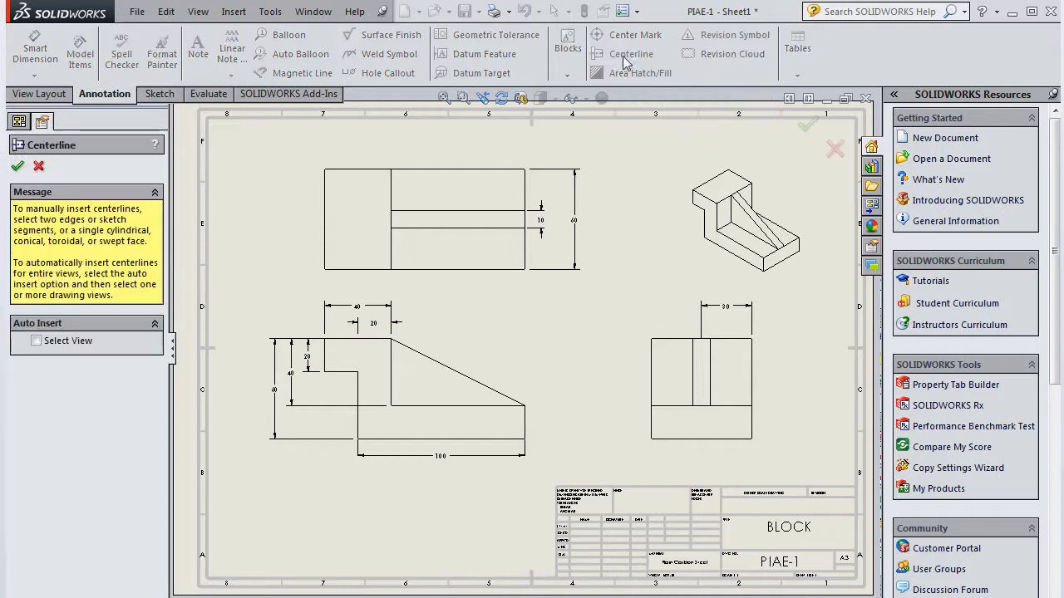
pyautogui.click(442, 171)
pyautogui.click(419, 270)
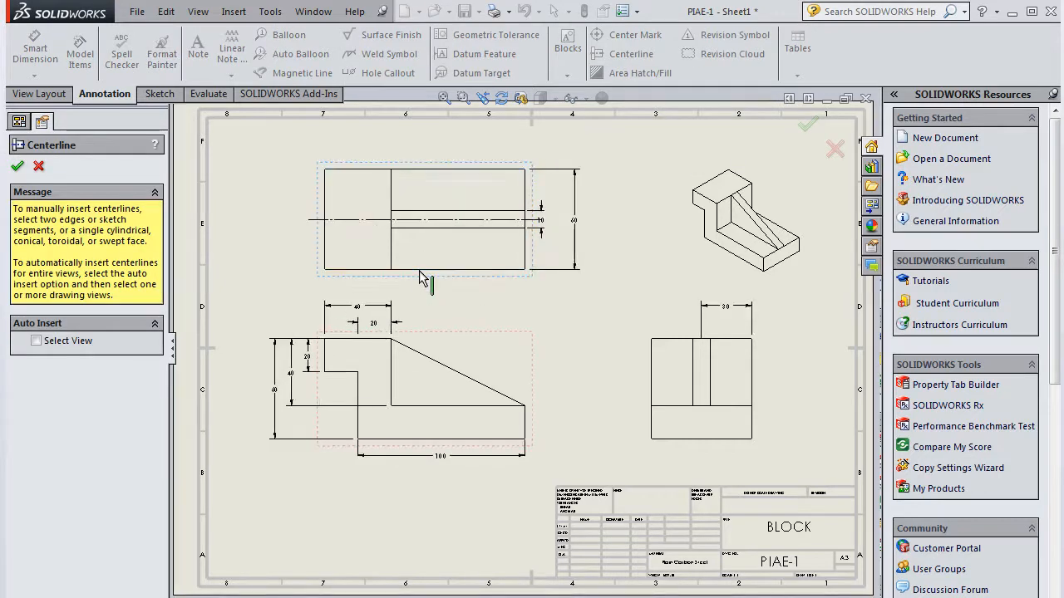
pyautogui.click(652, 384)
pyautogui.click(751, 386)
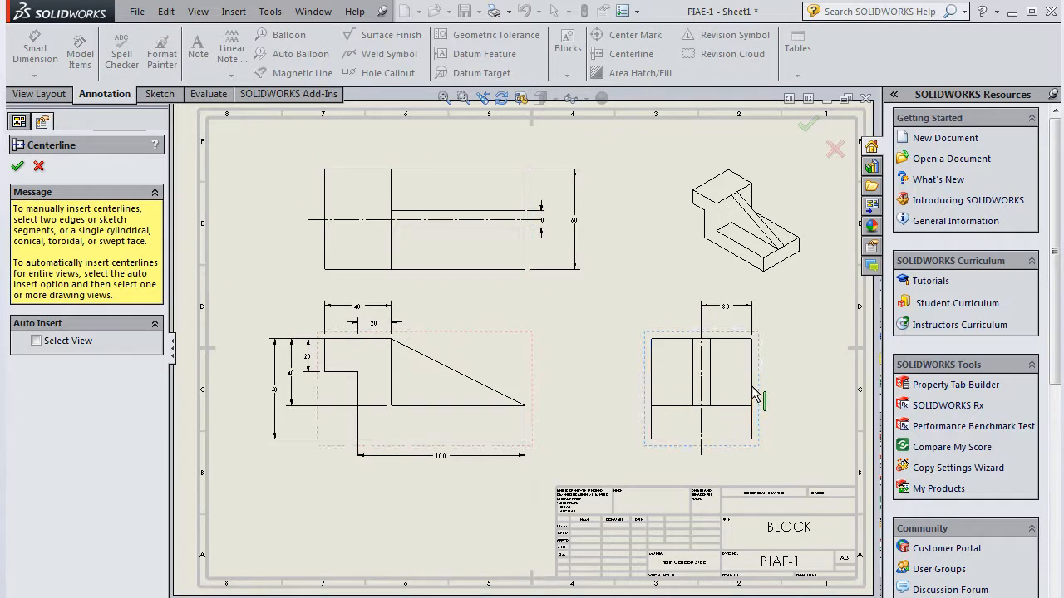
pyautogui.click(17, 168)
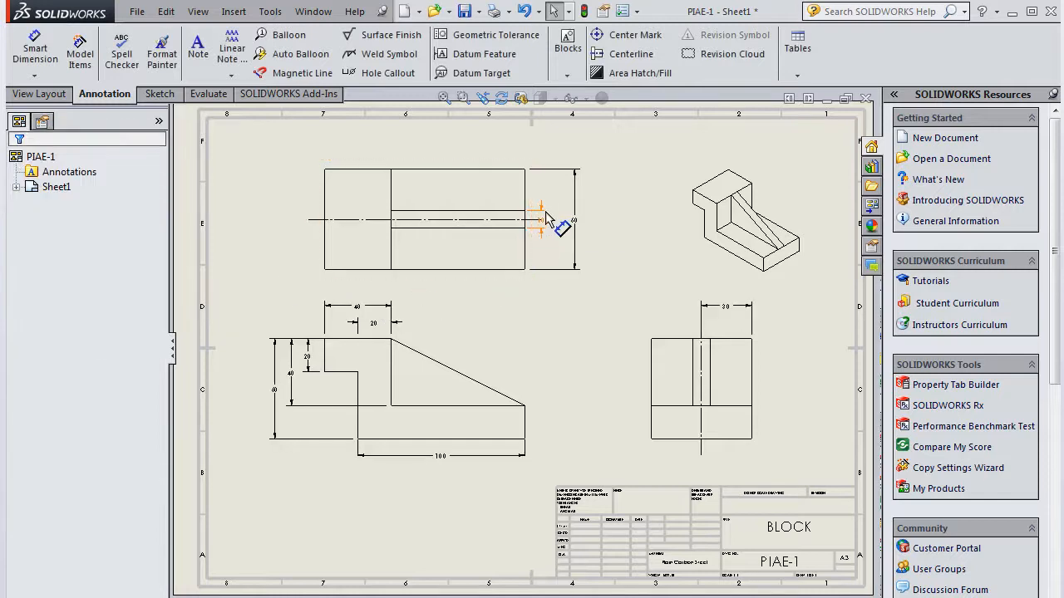
pyautogui.moveTo(544, 215); pyautogui.dragTo(559, 218)
pyautogui.click(628, 243)
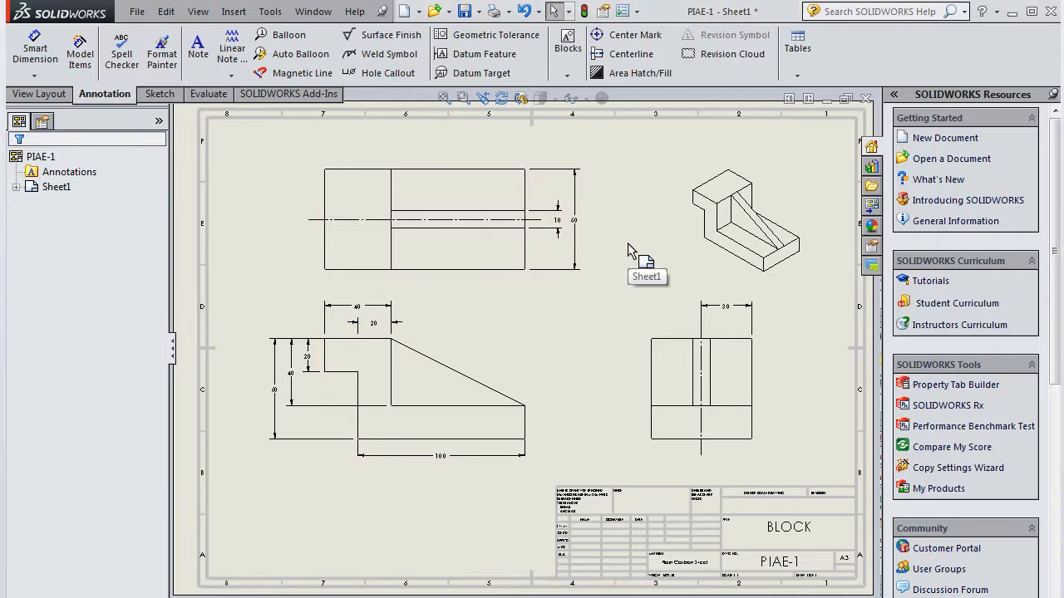
# Delete the 60 mm and 10 mm dimensions of the top view together with the 30 mm dimension of the right view
pyautogui.click(575, 230)
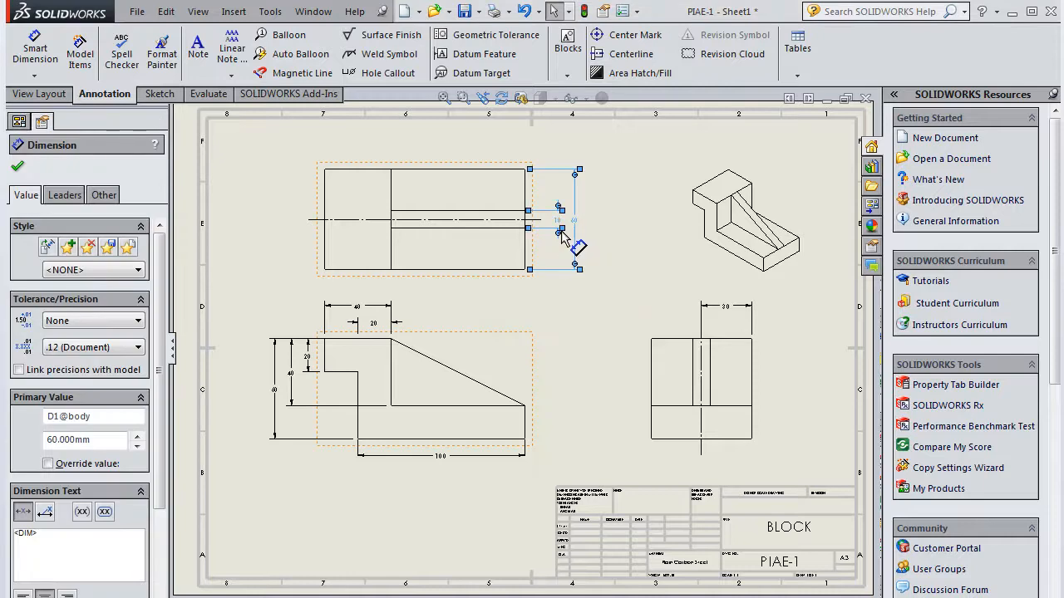
pyautogui.keyDown('ctrl'); pyautogui.click(562, 237); pyautogui.keyUp('ctrl')
pyautogui.keyDown('ctrl'); pyautogui.click(722, 312); pyautogui.keyUp('ctrl')
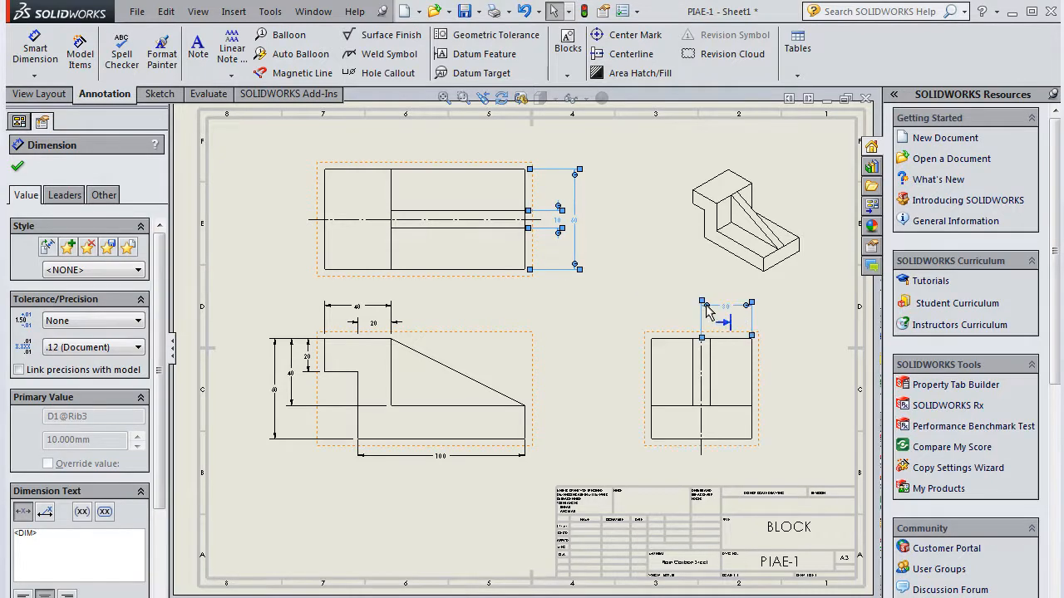
pyautogui.press('Delete')
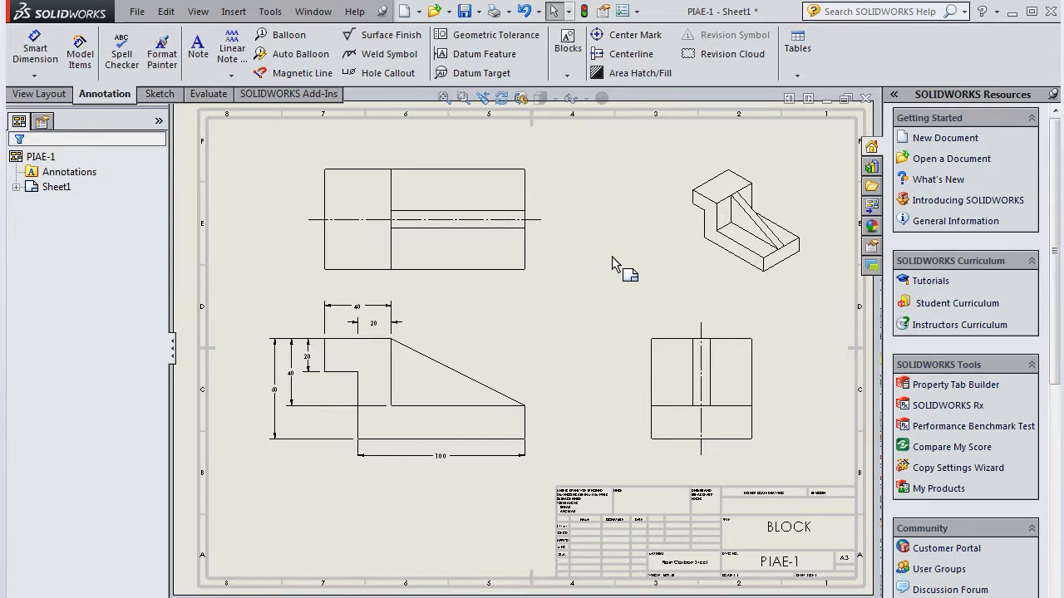
# Dimension the top view's overall width between its upper and lower edges with Smart Dimension, placing it beside the view's right edge
pyautogui.click(35, 51)
pyautogui.click(440, 170)
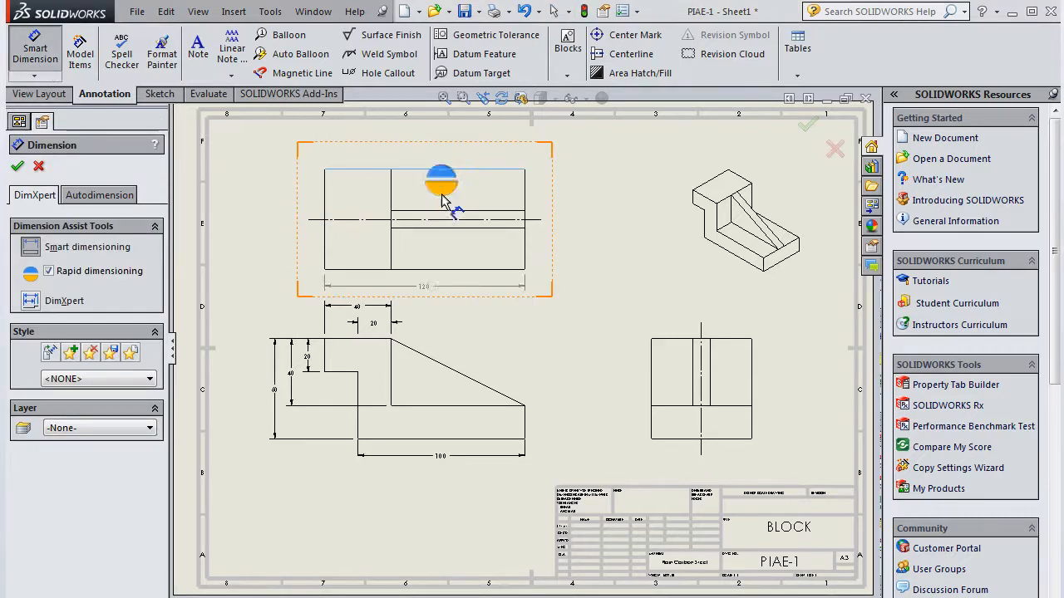
pyautogui.click(439, 269)
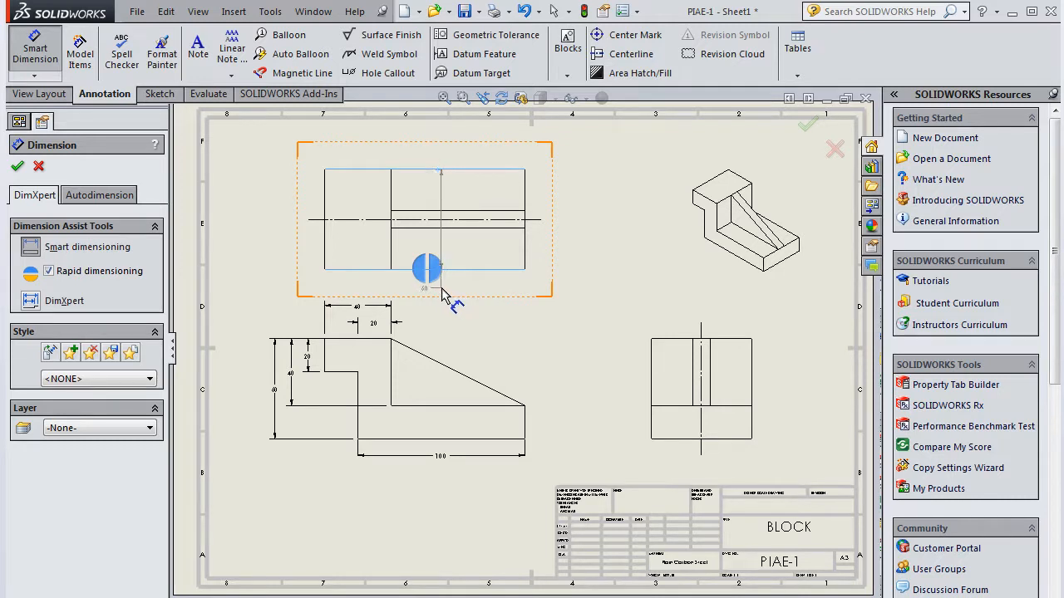
pyautogui.click(431, 267)
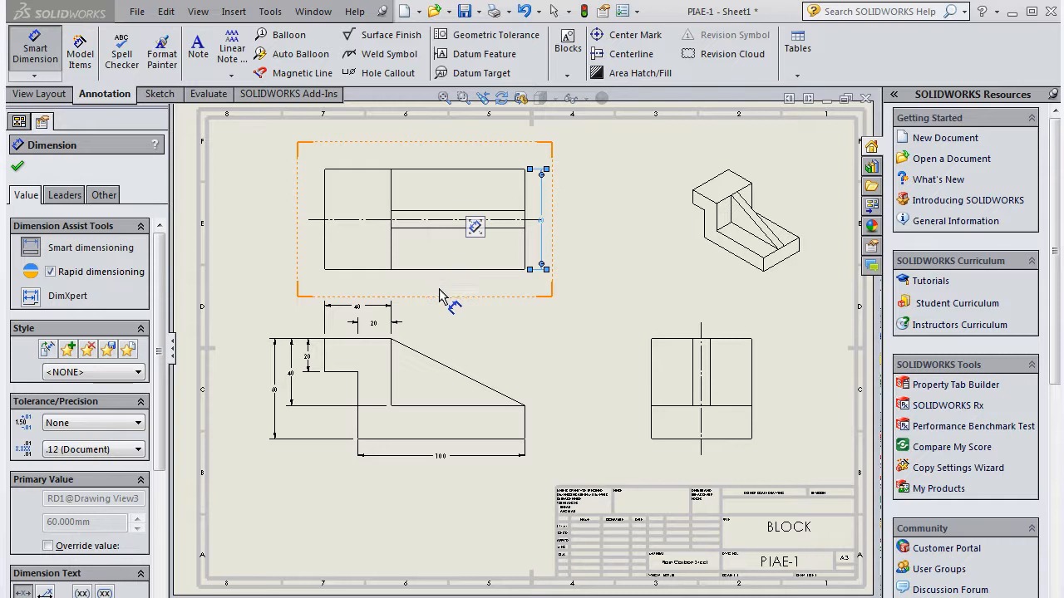
# Dimension the distance from the block's lower edge to the rib's lower edge beside the top view's right edge
pyautogui.click(423, 232)
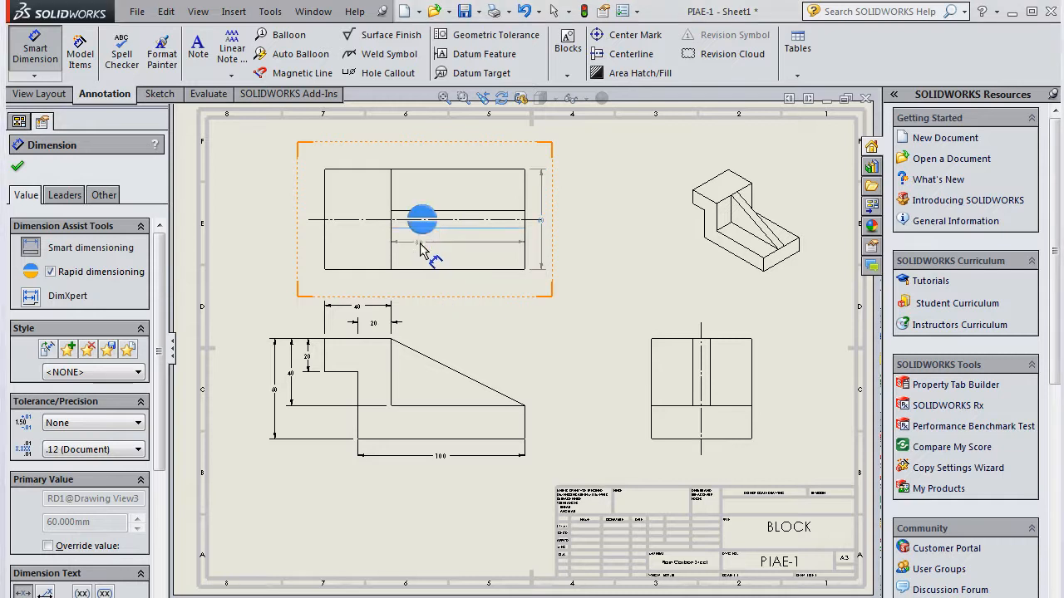
pyautogui.click(414, 269)
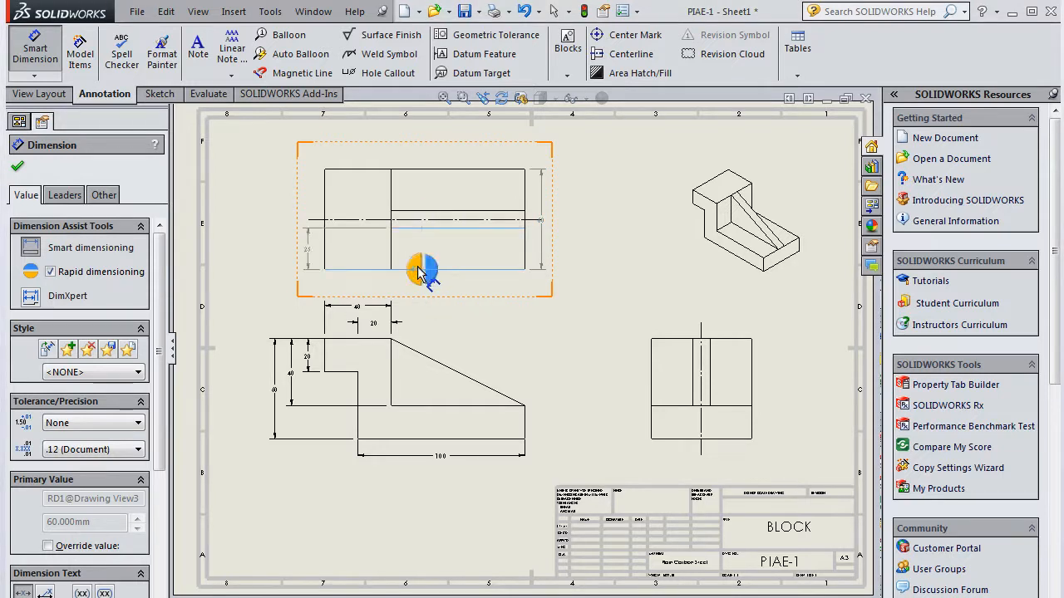
pyautogui.click(425, 266)
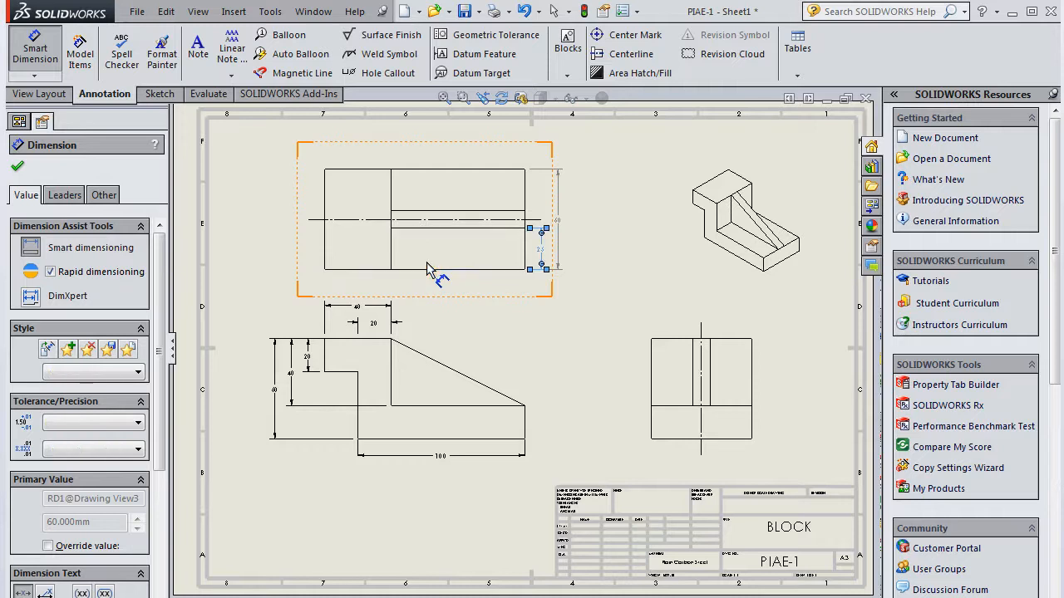
pyautogui.rightClick(629, 278)
pyautogui.click(669, 336)
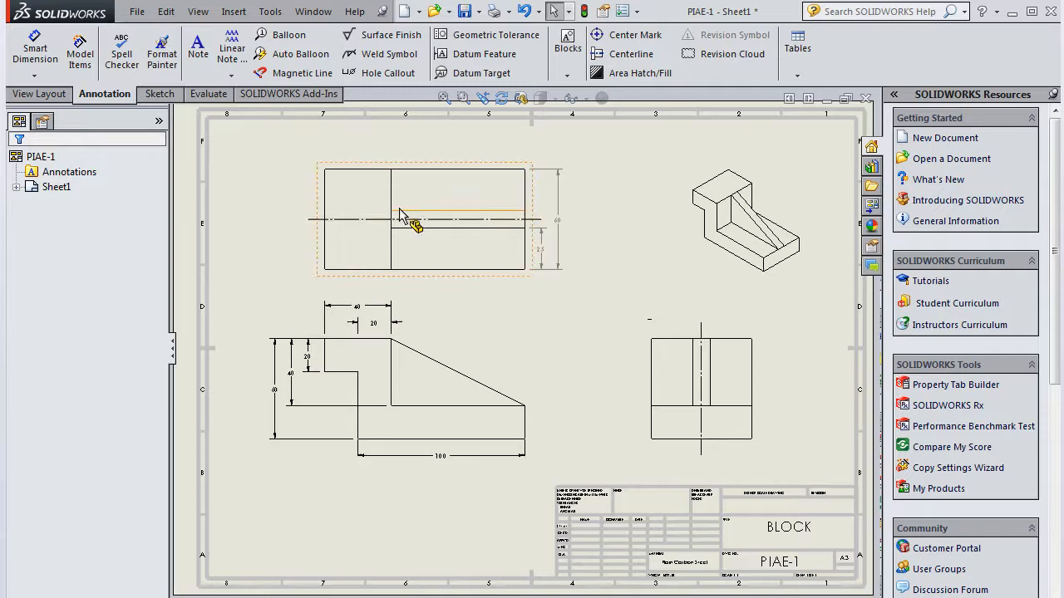
# Dimension the distance from the top view's lower edge to its centerline with Smart Dimension, beside the view's right edge
pyautogui.click(35, 50)
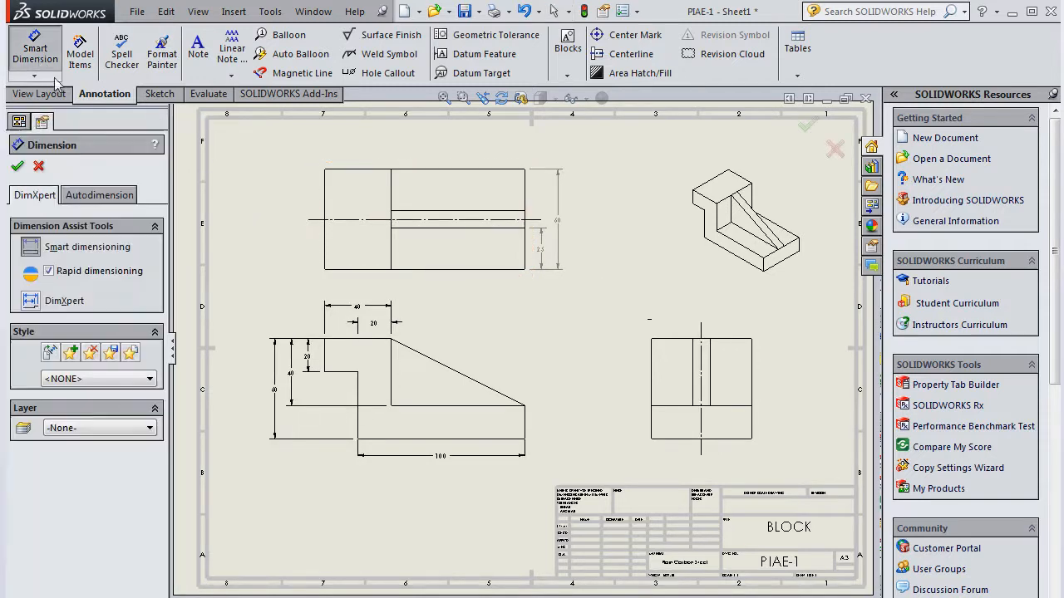
pyautogui.click(435, 270)
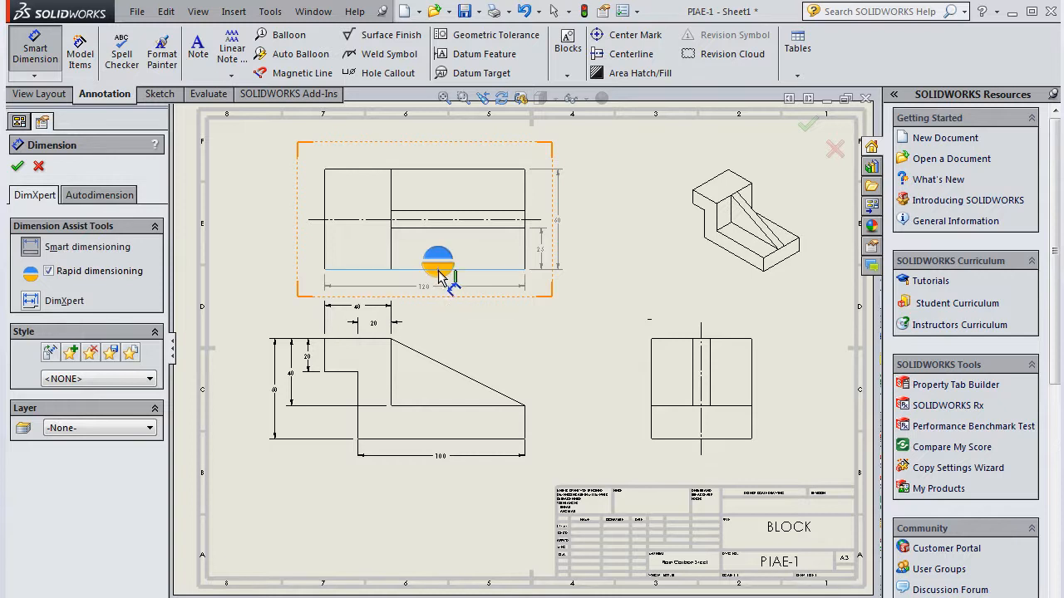
pyautogui.click(436, 220)
pyautogui.click(436, 228)
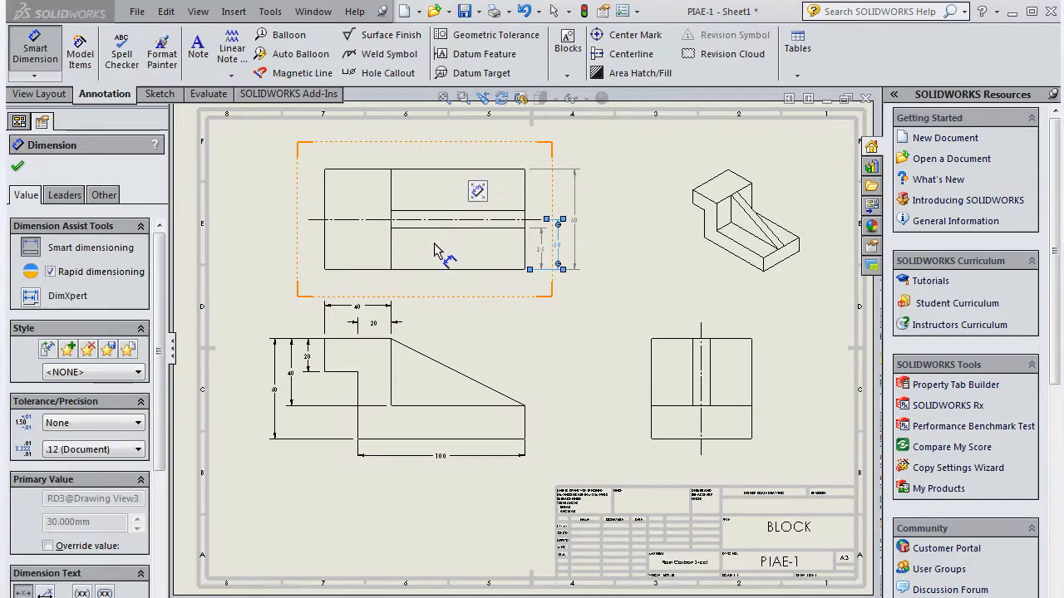
# Dimension the distance from the block's lower edge to the rib's upper edge beside the top view's right edge
pyautogui.click(431, 270)
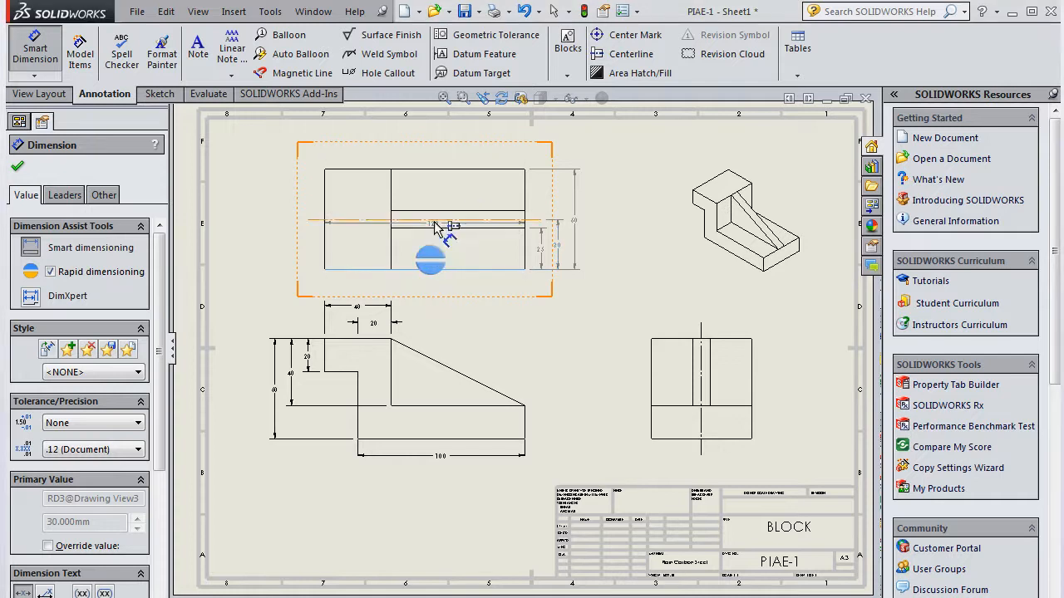
pyautogui.click(436, 212)
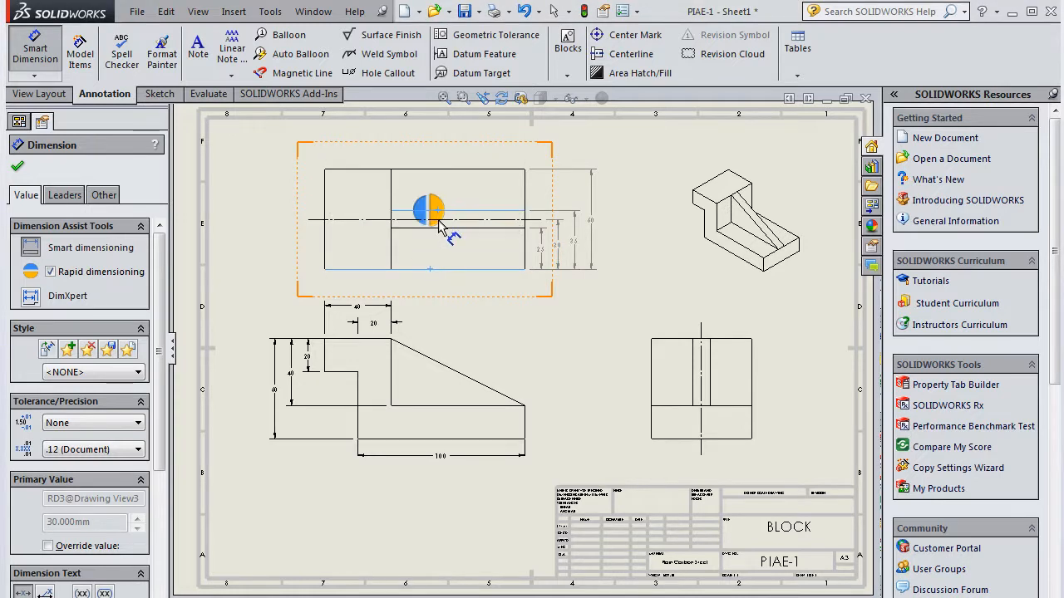
pyautogui.click(439, 226)
pyautogui.rightClick(658, 274)
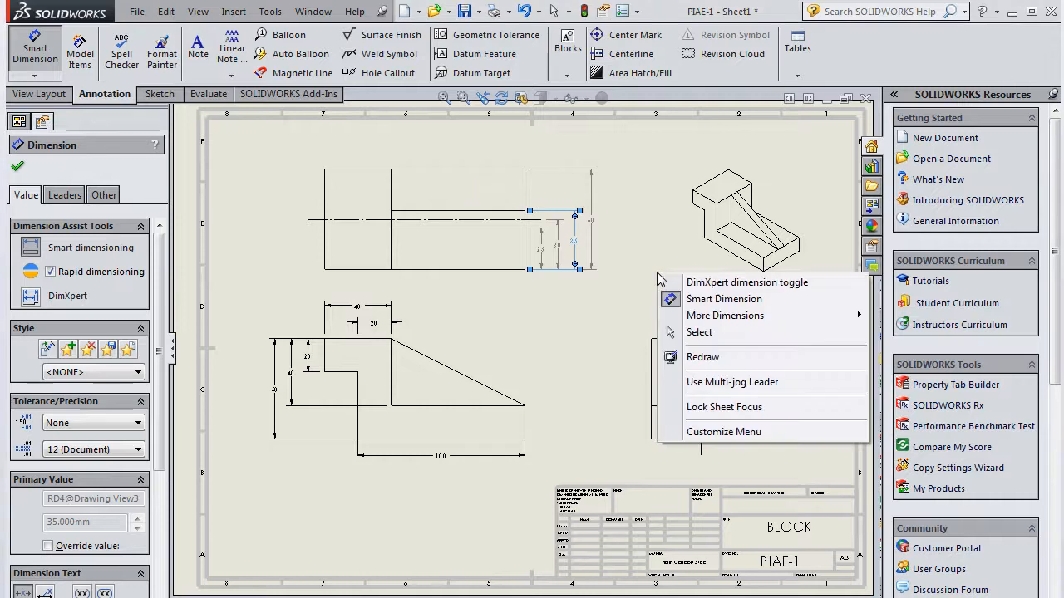
pyautogui.click(699, 332)
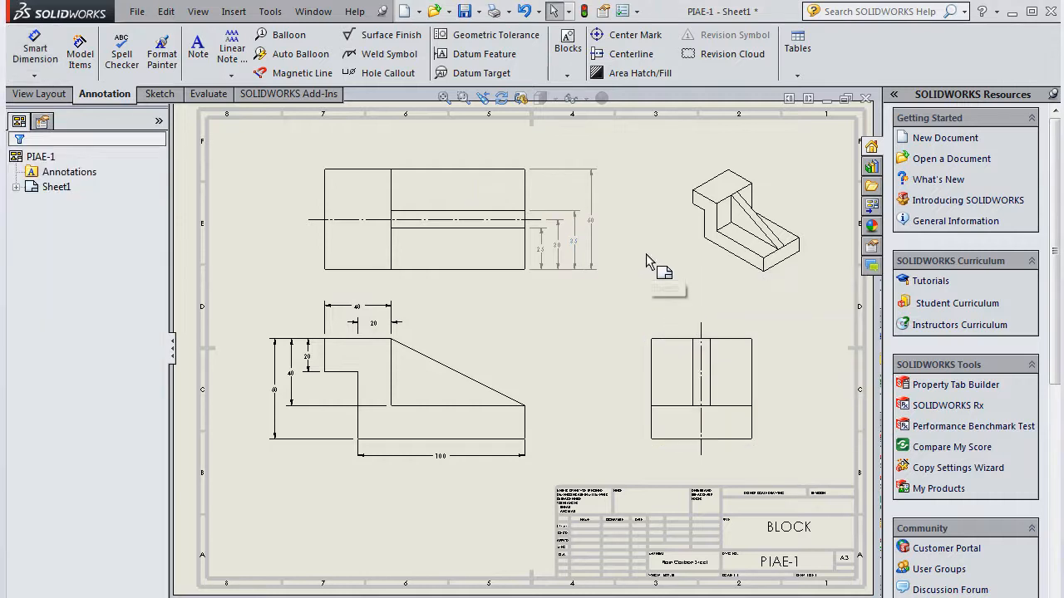
pyautogui.click(670, 281)
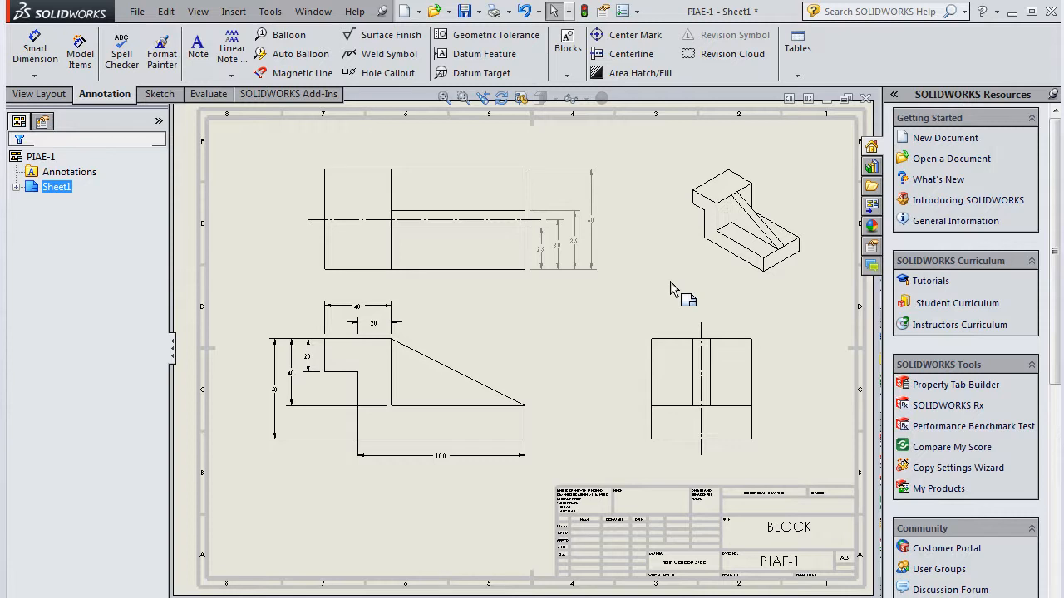
pyautogui.click(592, 237)
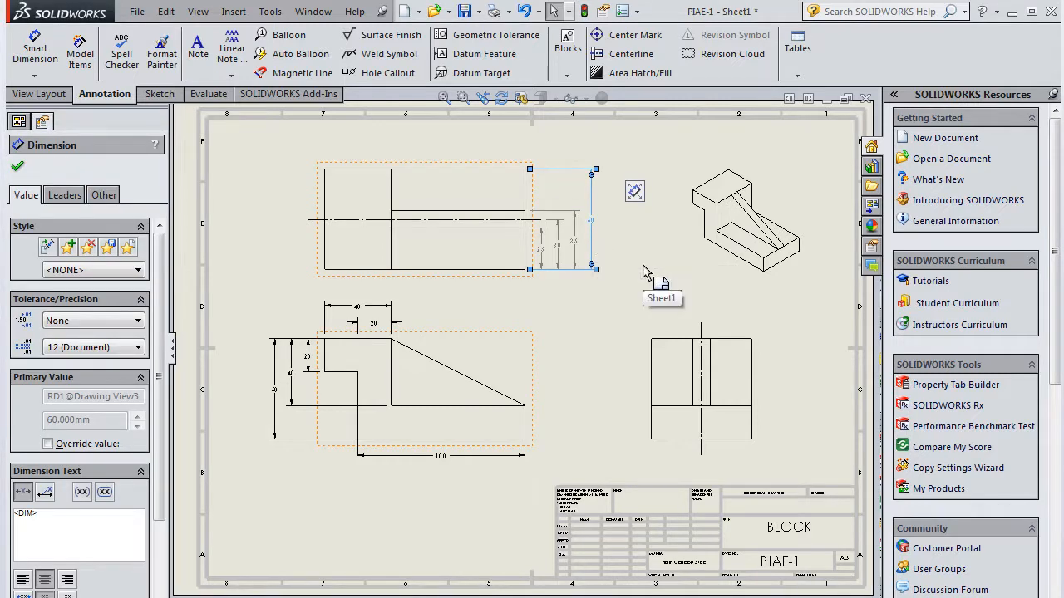
pyautogui.press('Escape')
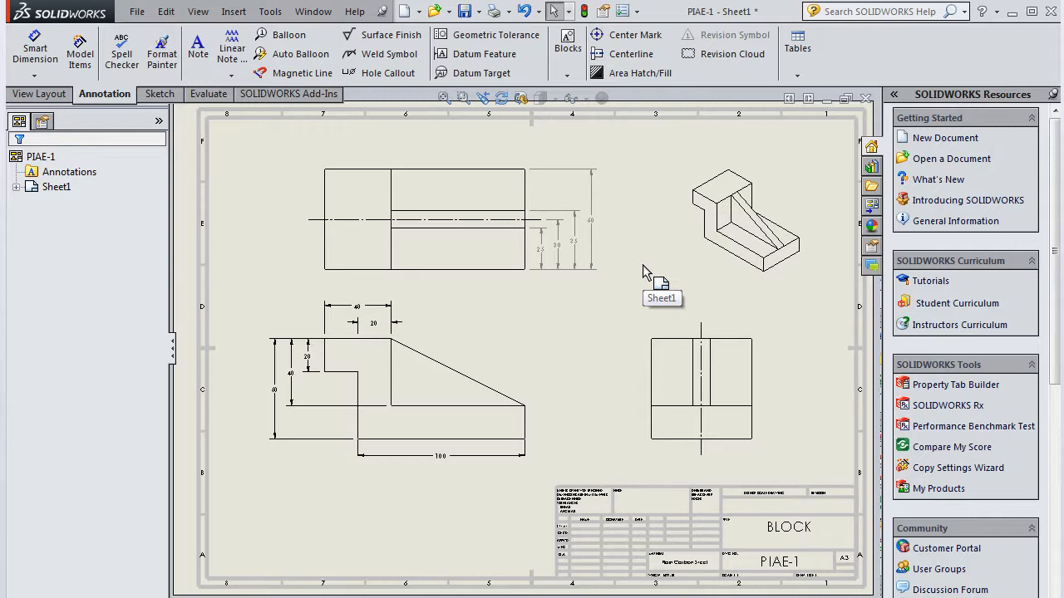
# Set the front view's 20 mm vertical step-height dimension to 25 mm and rebuild the drawing
pyautogui.click(659, 289)
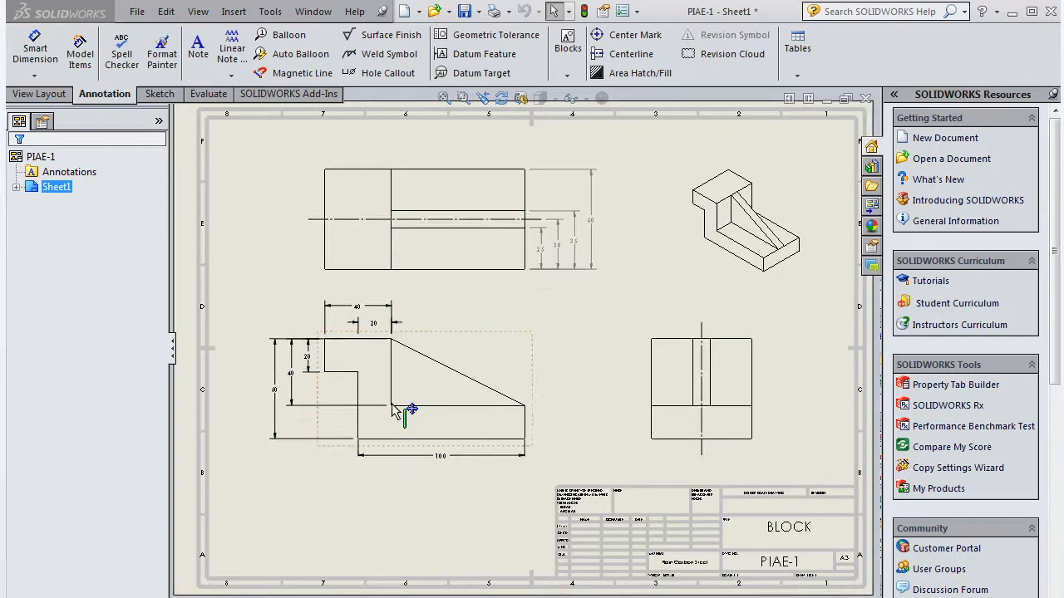
pyautogui.doubleClick(306, 359)
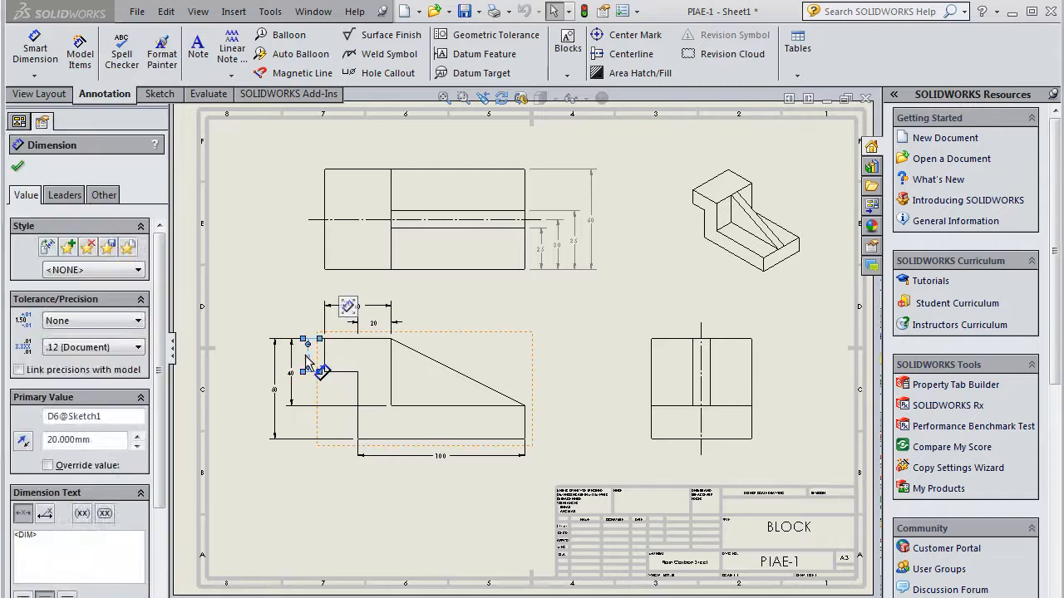
pyautogui.write('25')
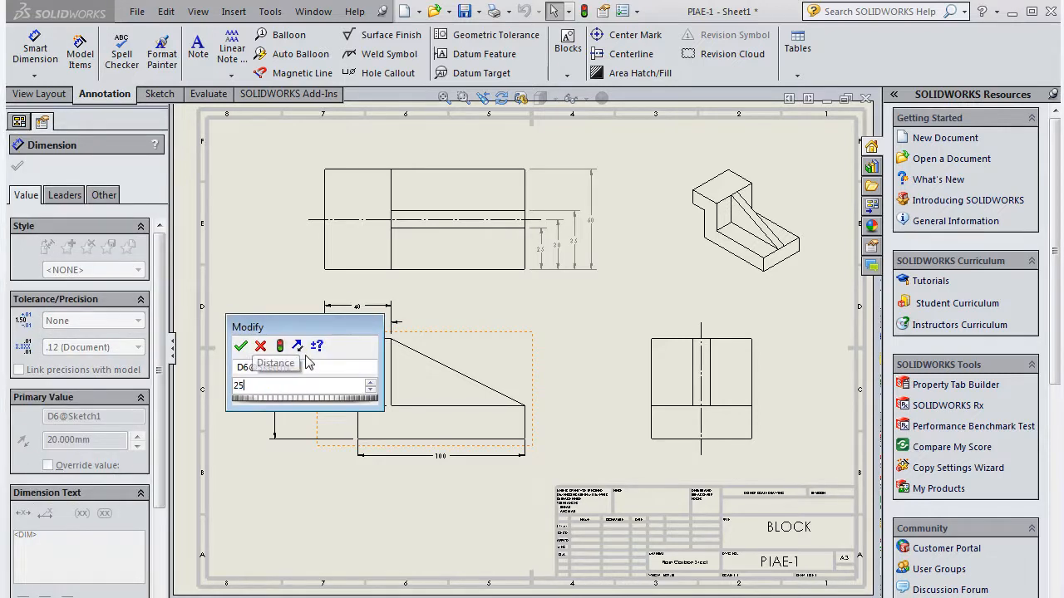
pyautogui.press('Return')
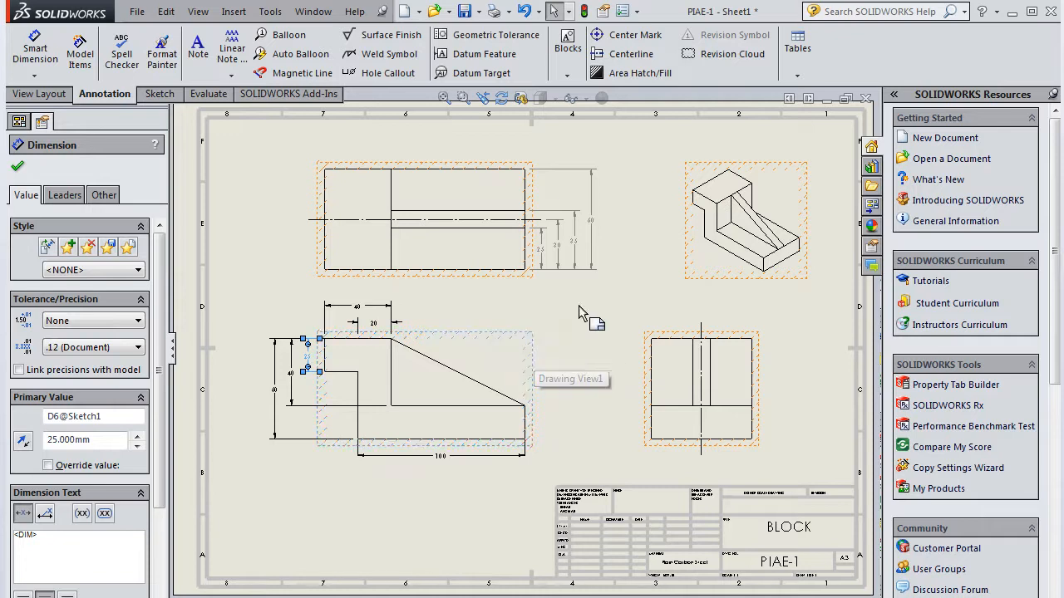
pyautogui.click(584, 12)
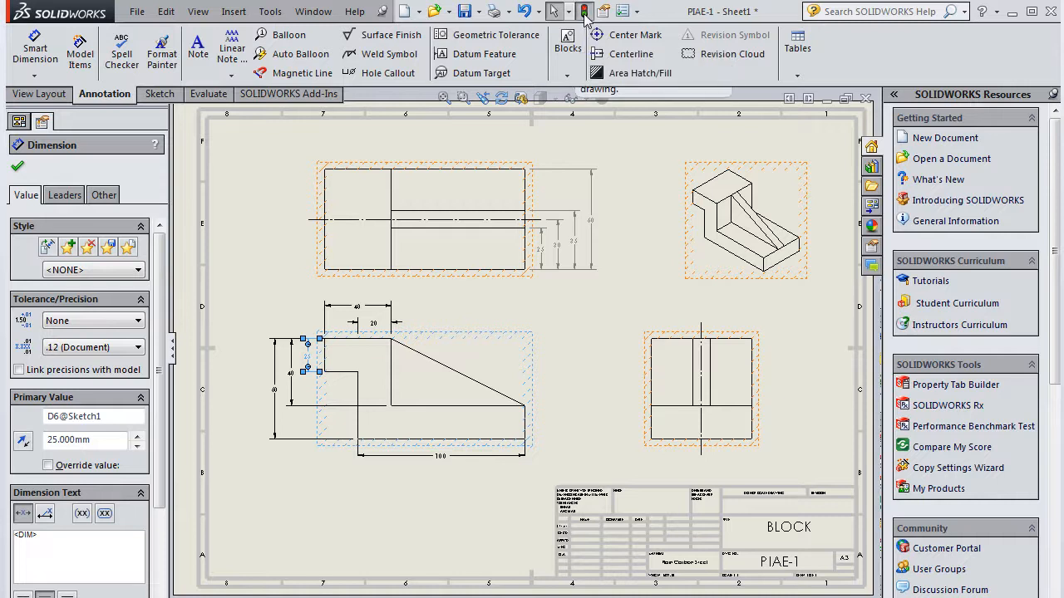
pyautogui.click(606, 363)
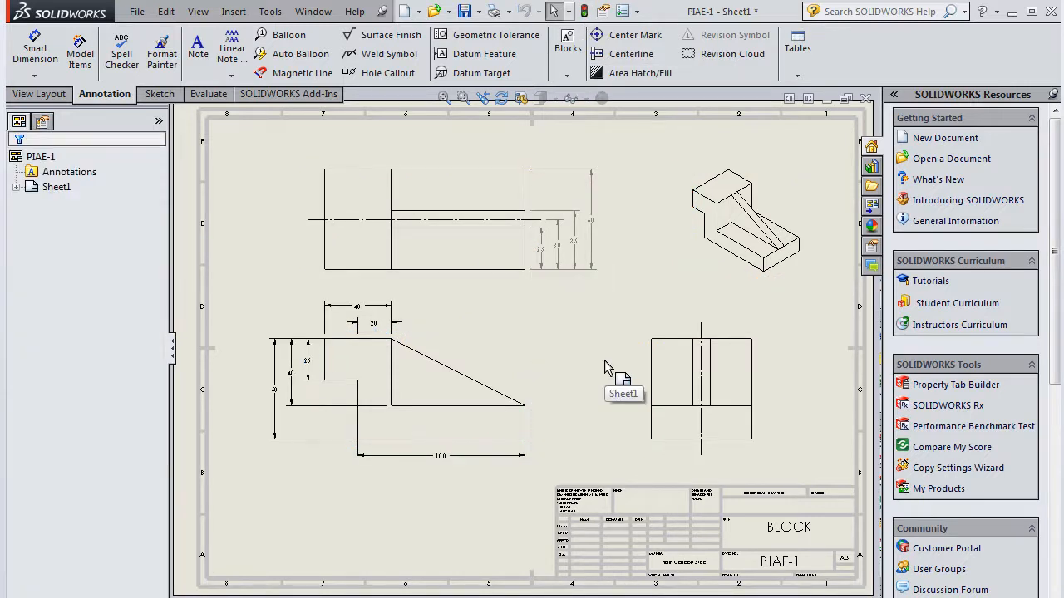
# Set the 40 mm horizontal dimension above the front view to 35 mm and rebuild the drawing
pyautogui.doubleClick(387, 309)
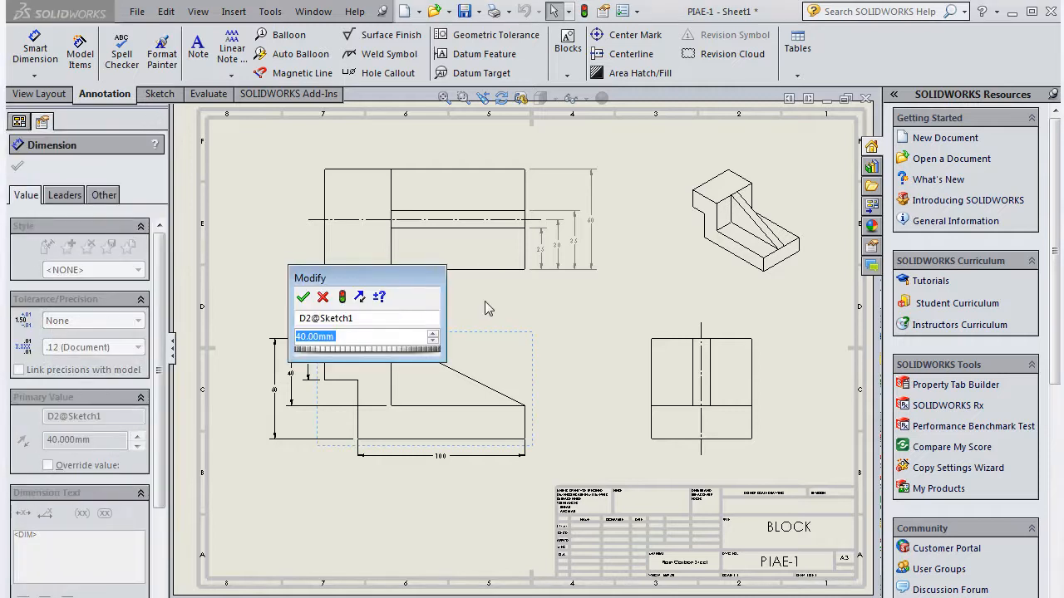
pyautogui.write('35')
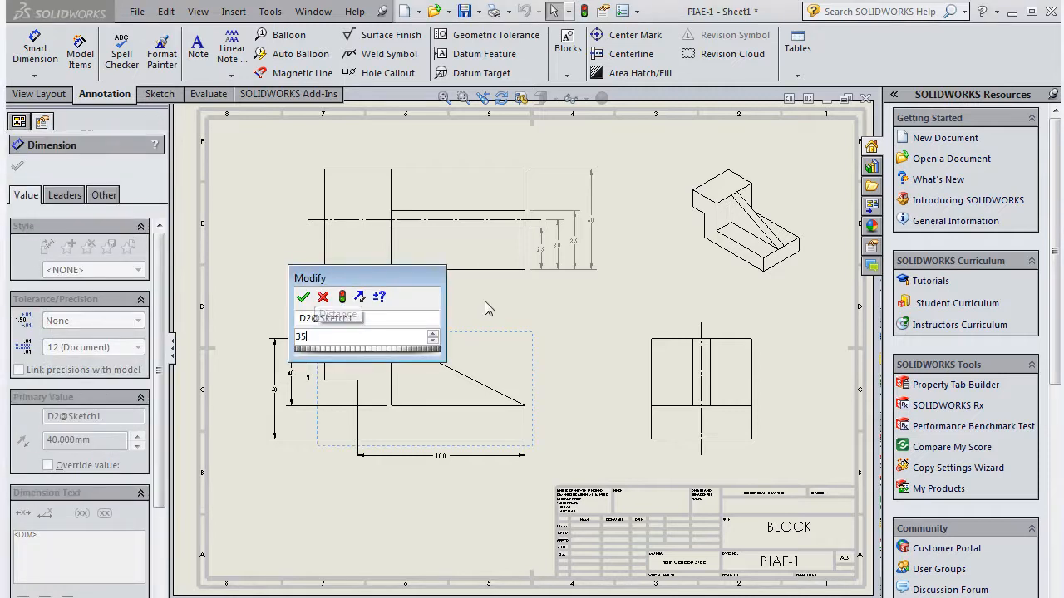
pyautogui.press('Return')
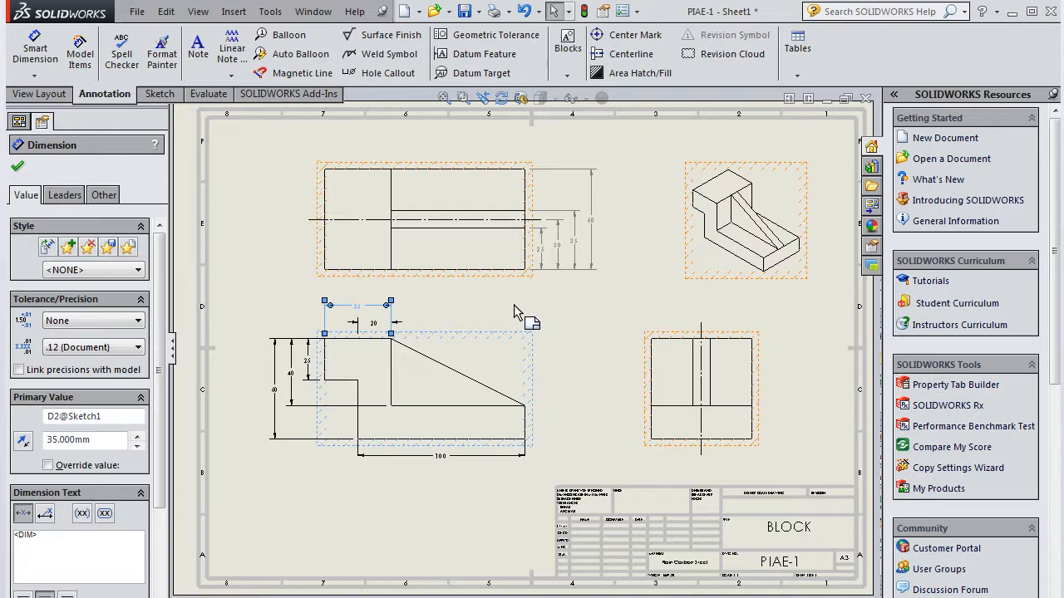
pyautogui.click(585, 12)
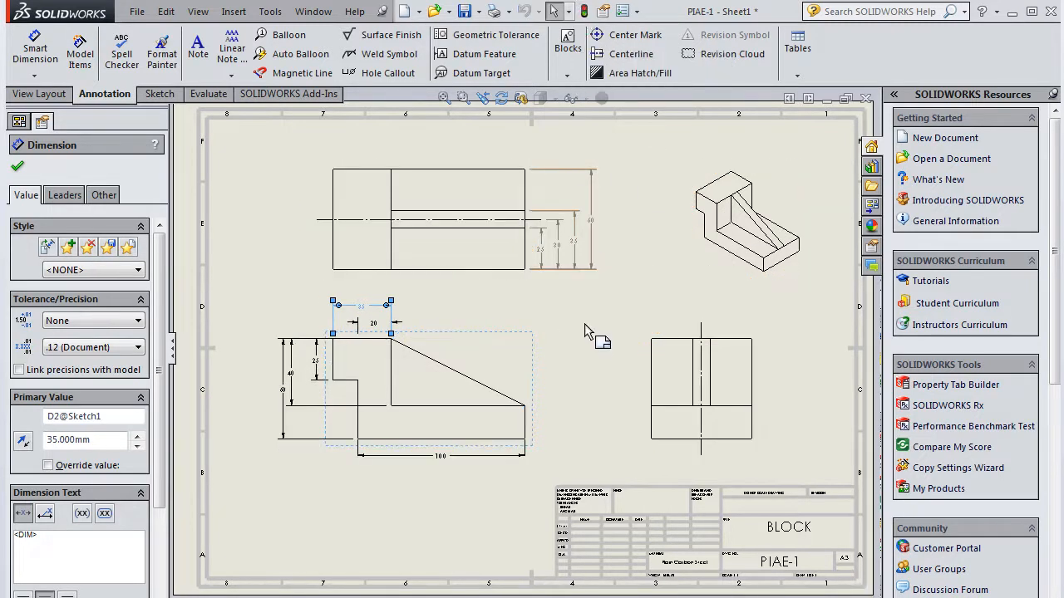
pyautogui.press('Escape')
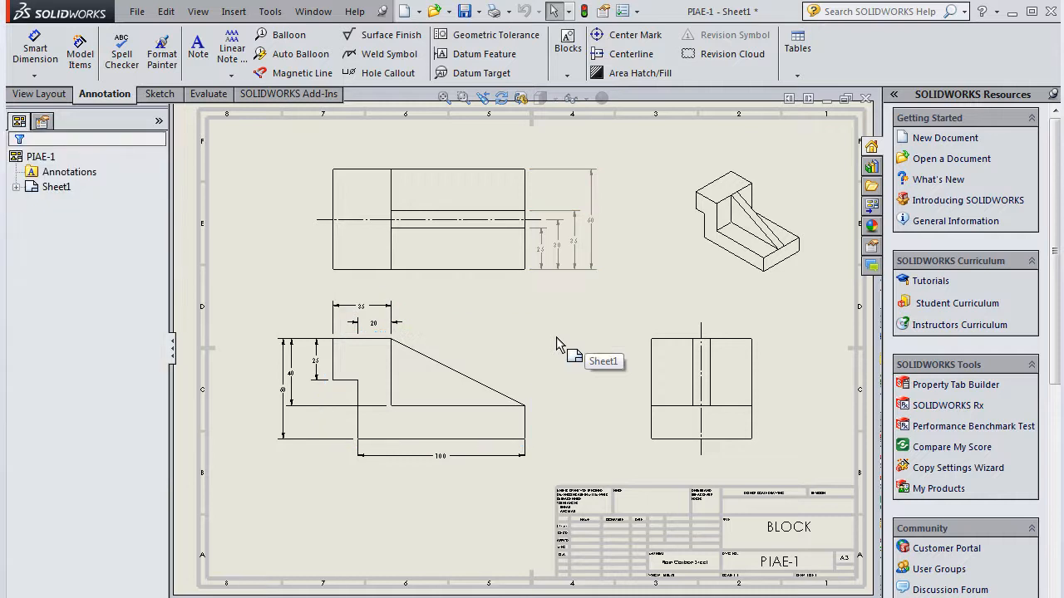
# Set the front view's vertical step-height dimension to 35 mm and rebuild the drawing
pyautogui.click(317, 362)
pyautogui.doubleClick(317, 362)
pyautogui.write('35')
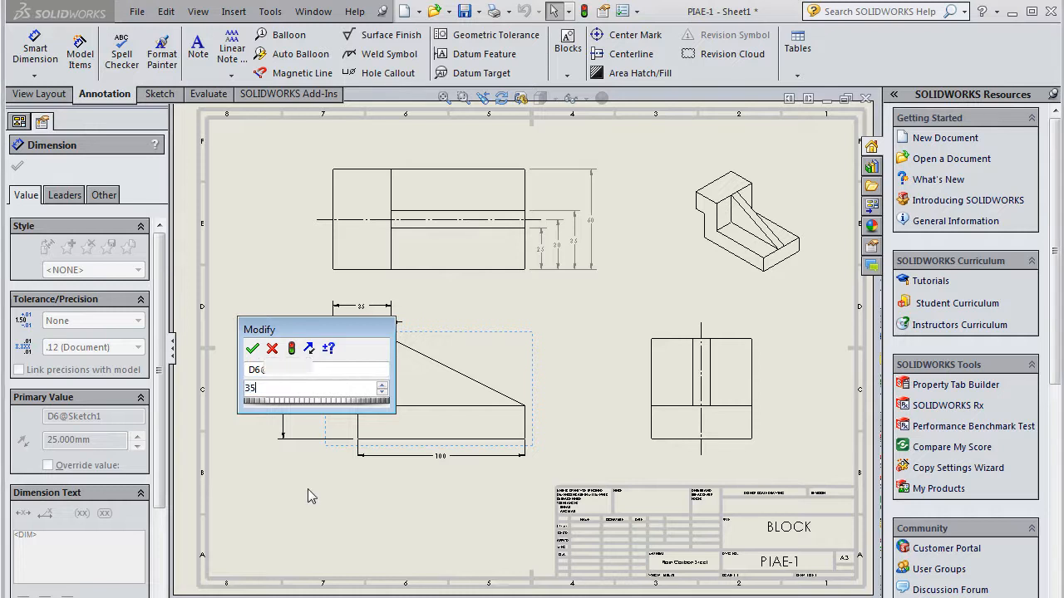
pyautogui.press('Return')
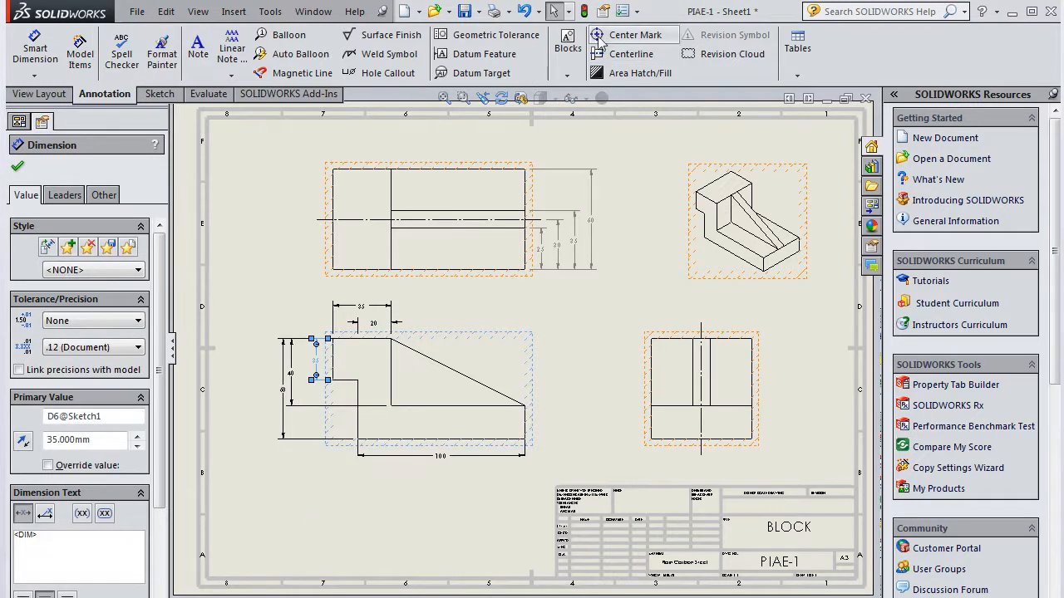
pyautogui.click(584, 11)
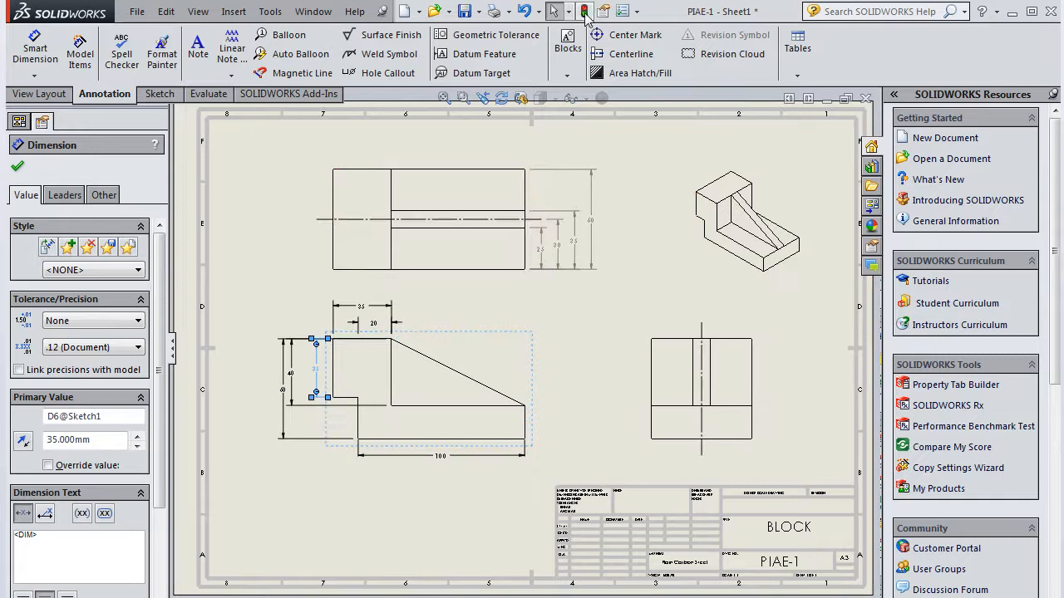
pyautogui.click(585, 339)
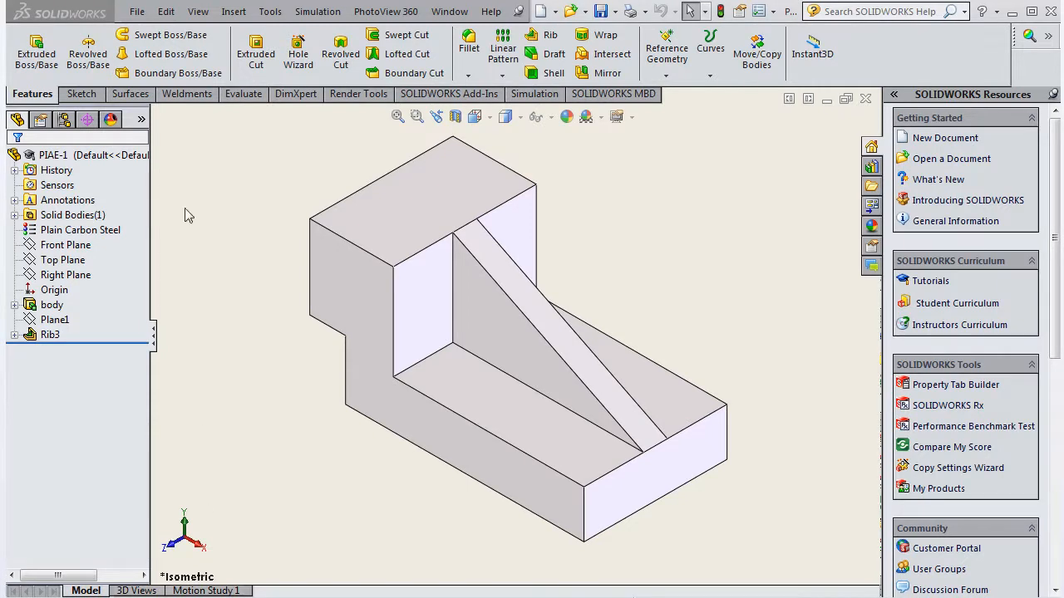
# Open the file properties of part PIAE-1
pyautogui.click(138, 12)
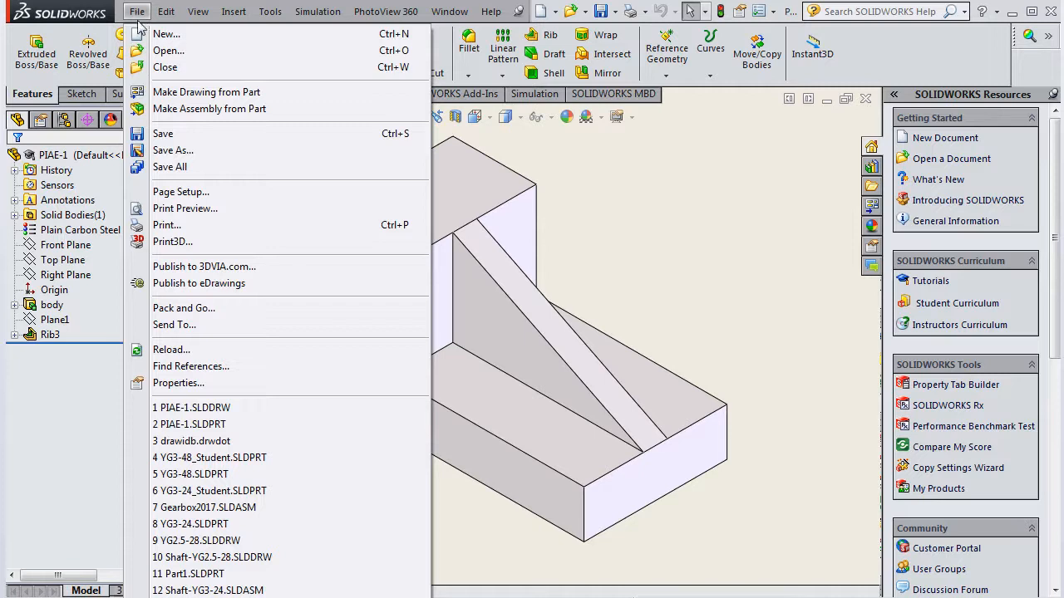
pyautogui.click(207, 383)
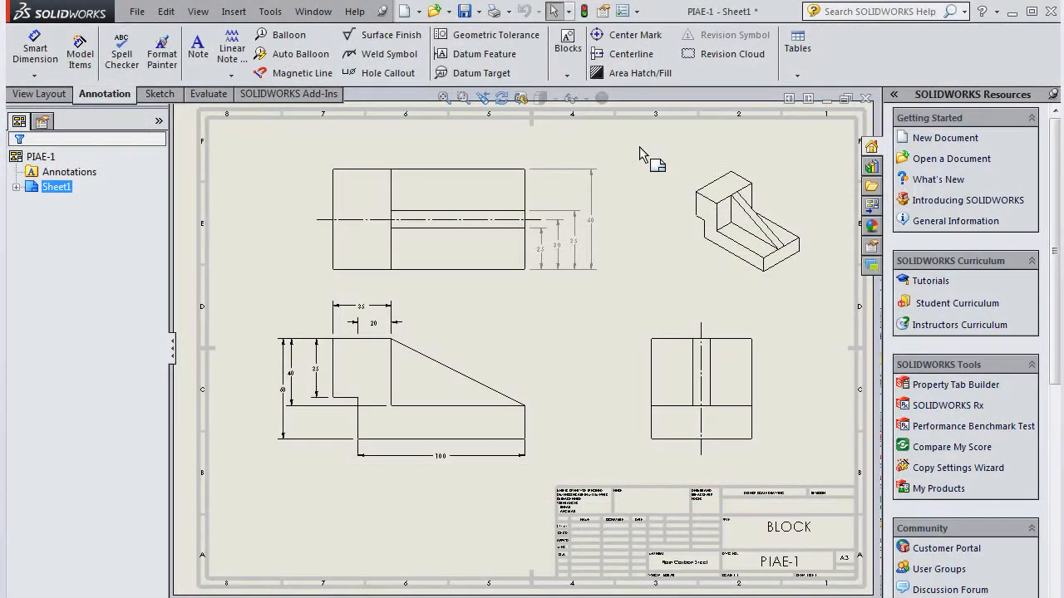
# Open the drawing's sheet format for editing so the title block can be filled in
pyautogui.click(462, 99)
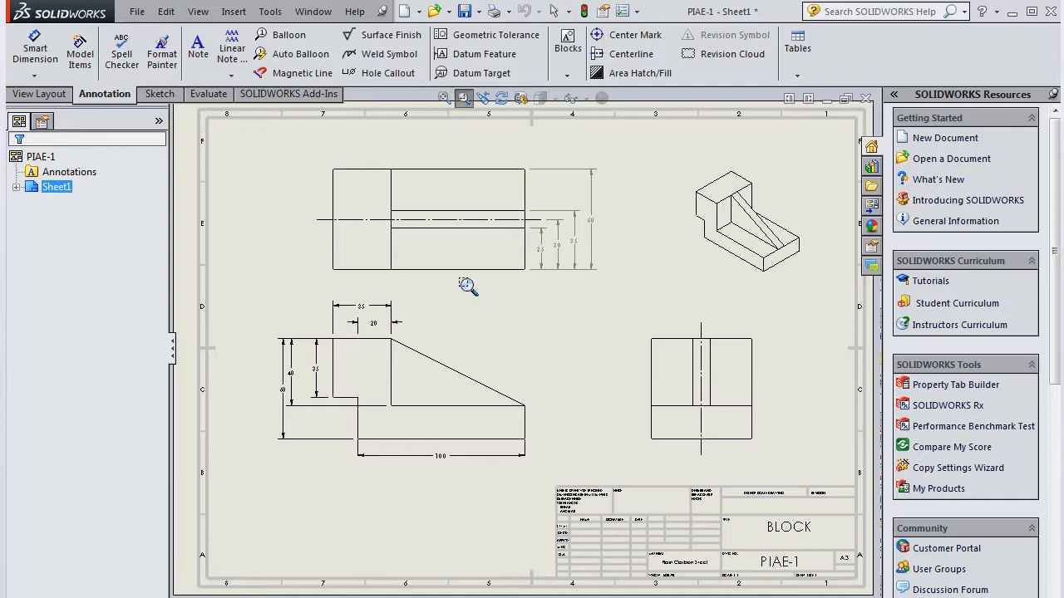
pyautogui.moveTo(516, 477)
pyautogui.mouseDown()
pyautogui.moveTo(758, 569)
pyautogui.moveTo(866, 585)
pyautogui.mouseUp()
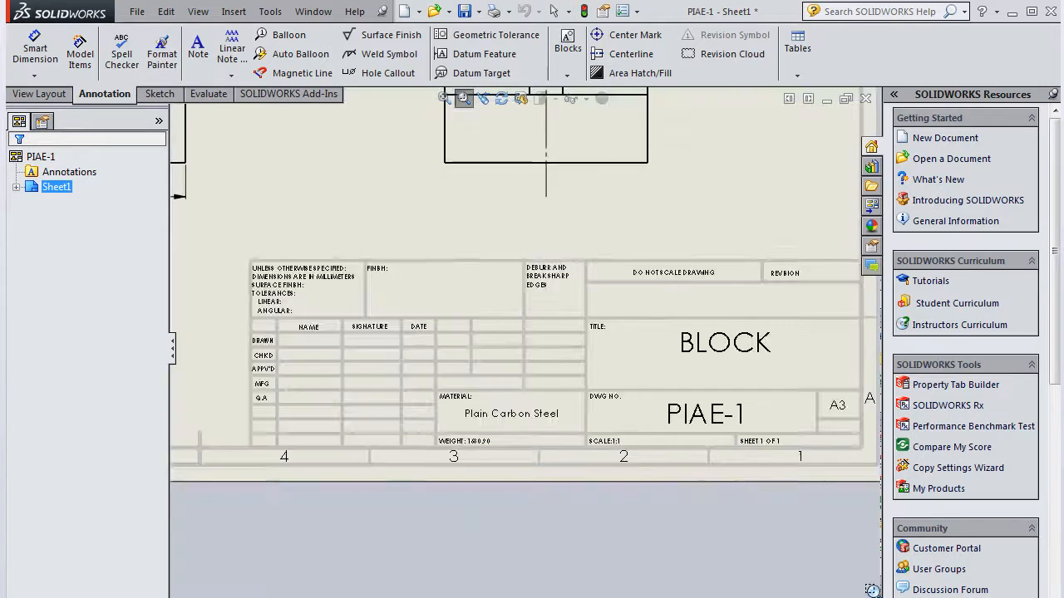
pyautogui.rightClick(760, 532)
pyautogui.click(766, 538)
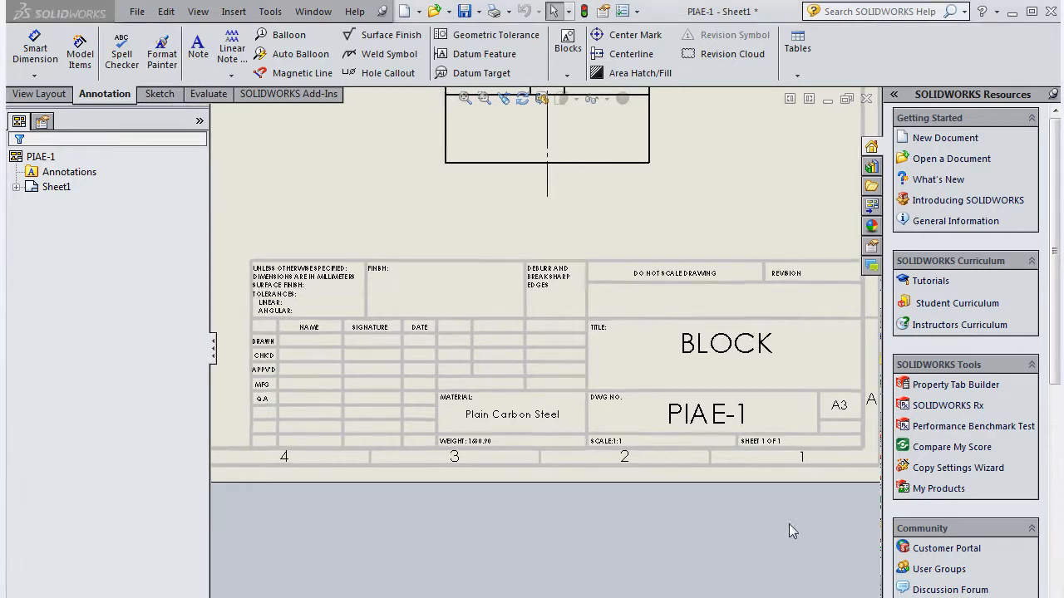
pyautogui.rightClick(593, 220)
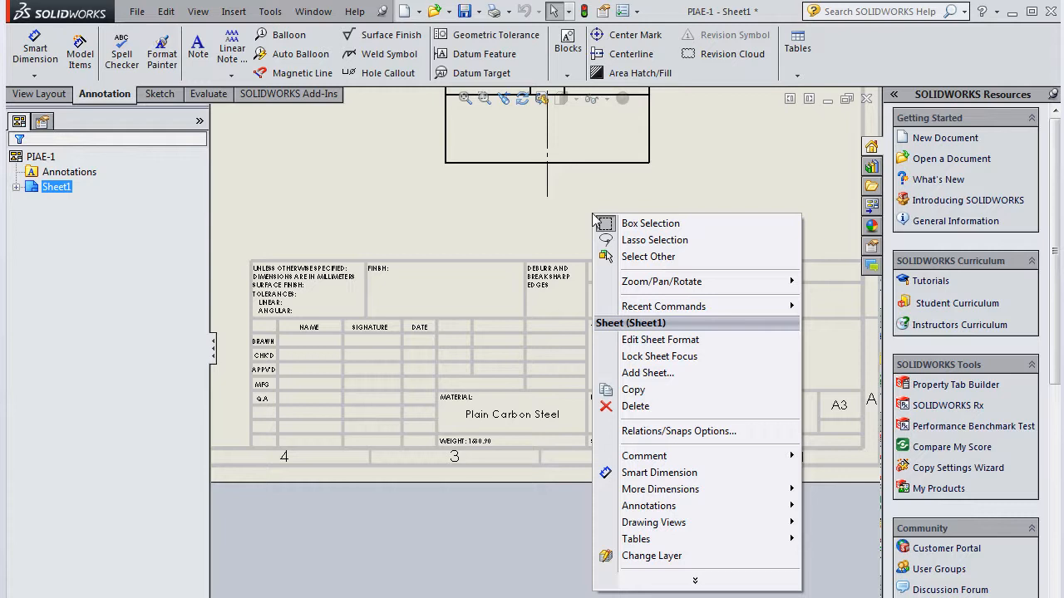
pyautogui.click(660, 339)
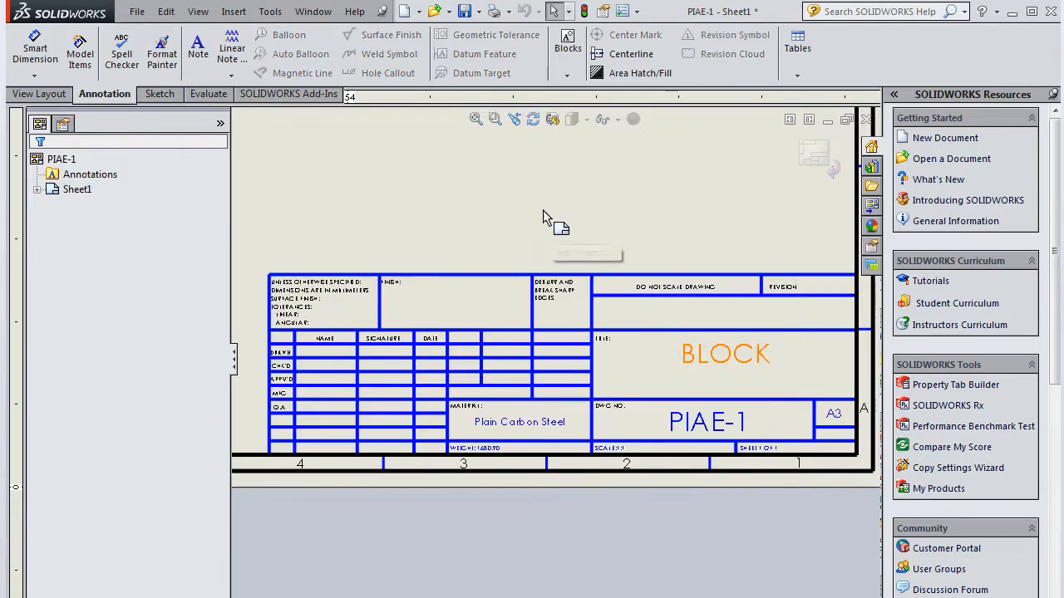
# Enter the drafter's full name in the NAME cell of the title block's DRAWN row
pyautogui.click(495, 118)
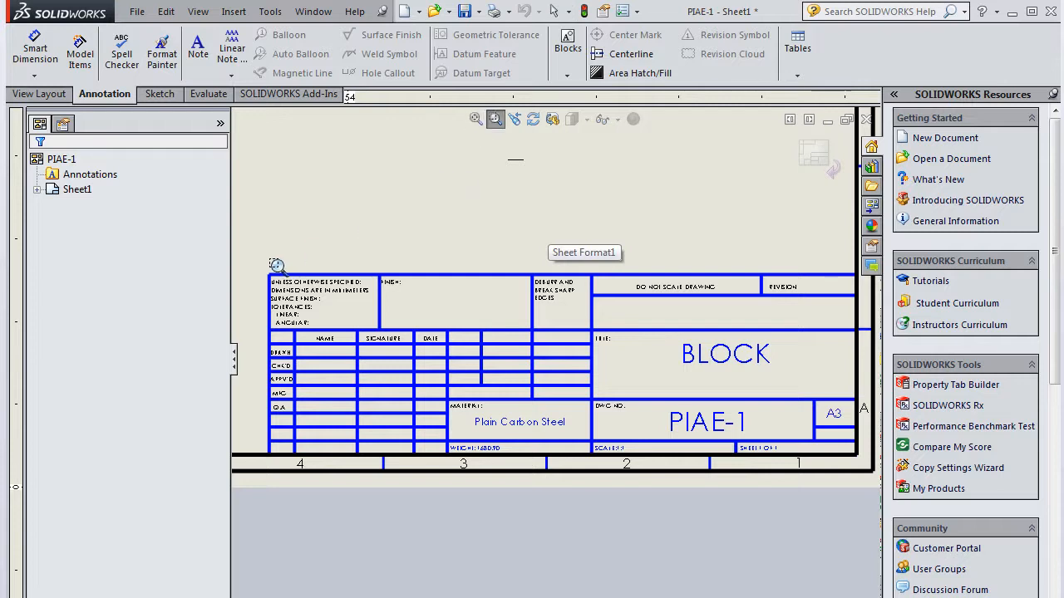
pyautogui.moveTo(246, 259); pyautogui.dragTo(559, 508)
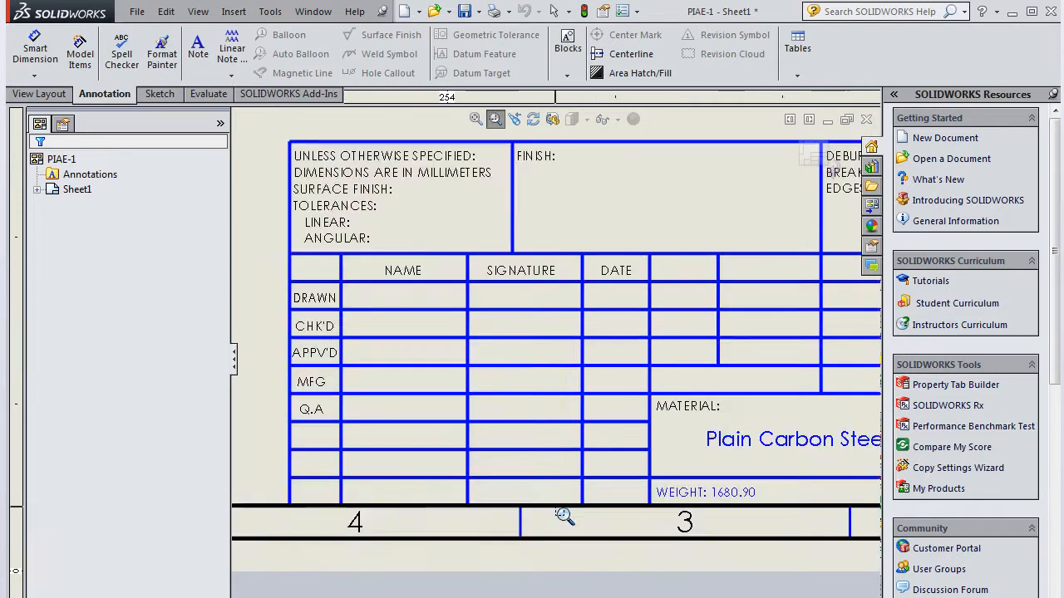
pyautogui.rightClick(562, 522)
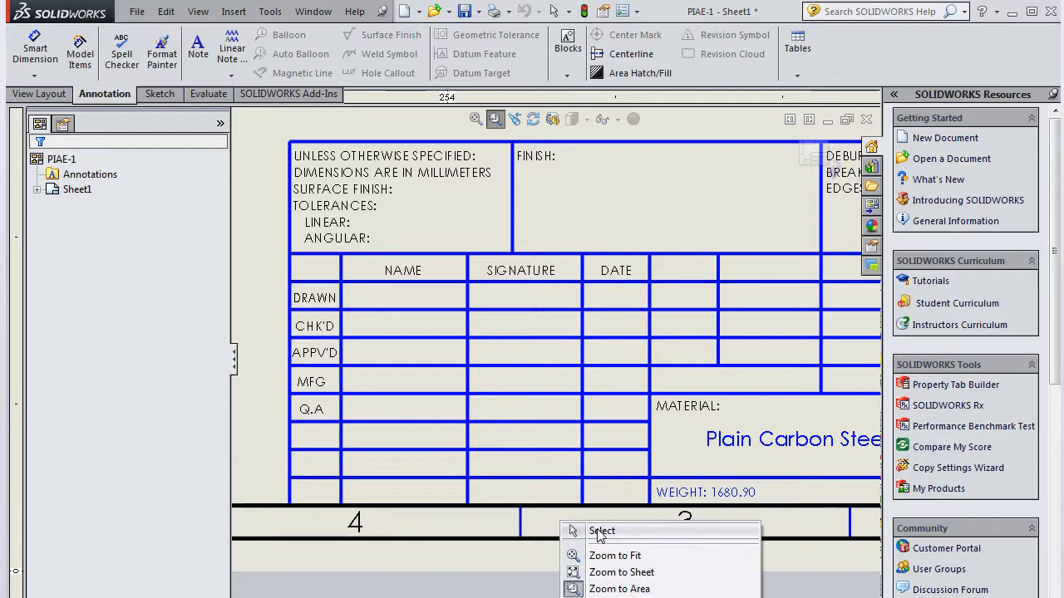
pyautogui.click(599, 531)
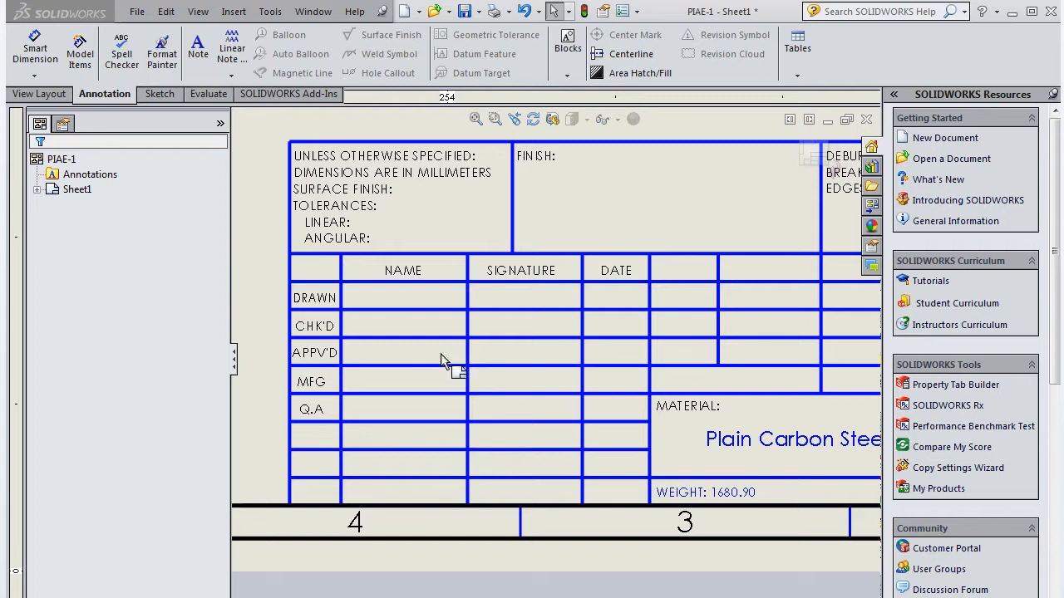
pyautogui.click(401, 296)
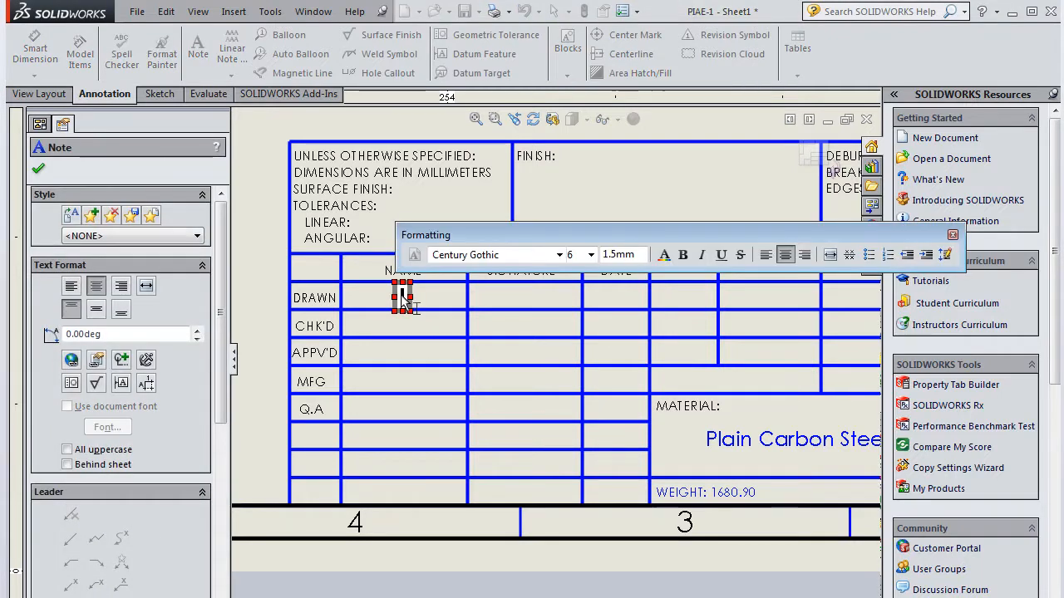
pyautogui.write('IAN BROMLEY')
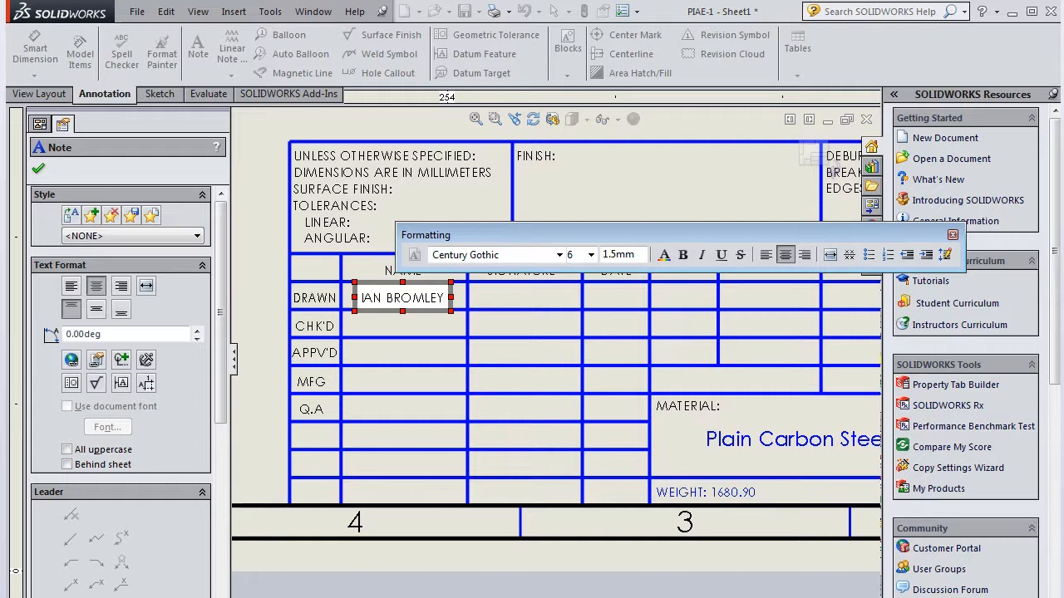
pyautogui.click(38, 172)
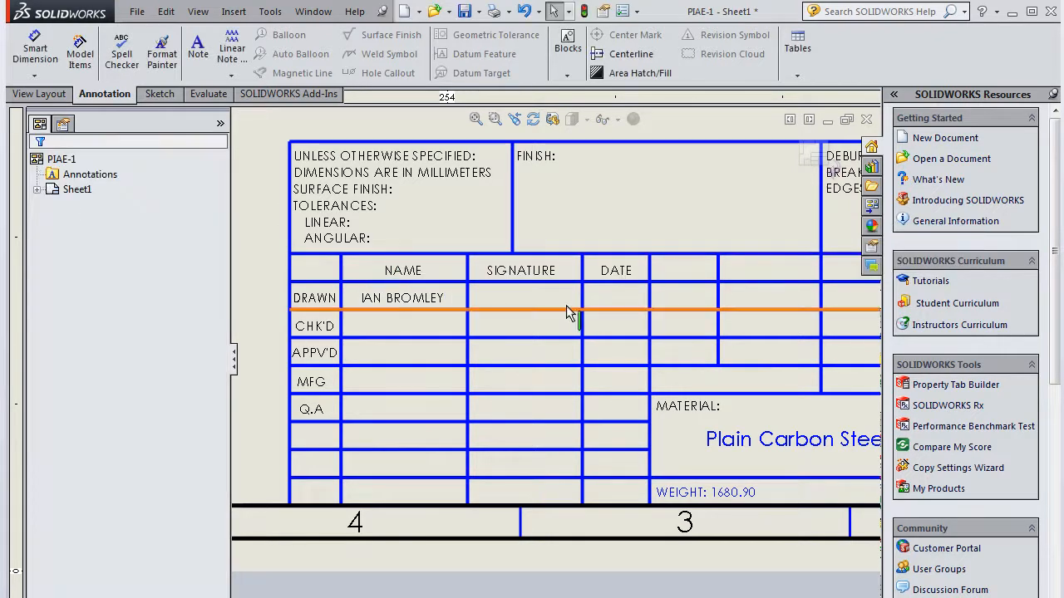
# Enter the date 19.01.17 in the DATE cell of the title block's DRAWN row
pyautogui.doubleClick(615, 298)
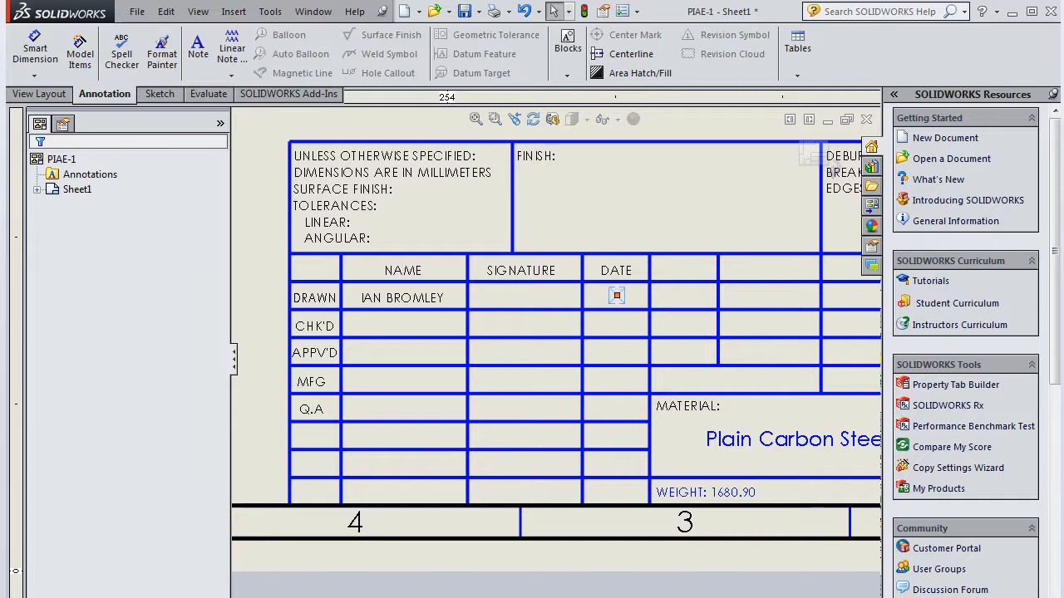
pyautogui.moveTo(610, 272); pyautogui.dragTo(632, 208)
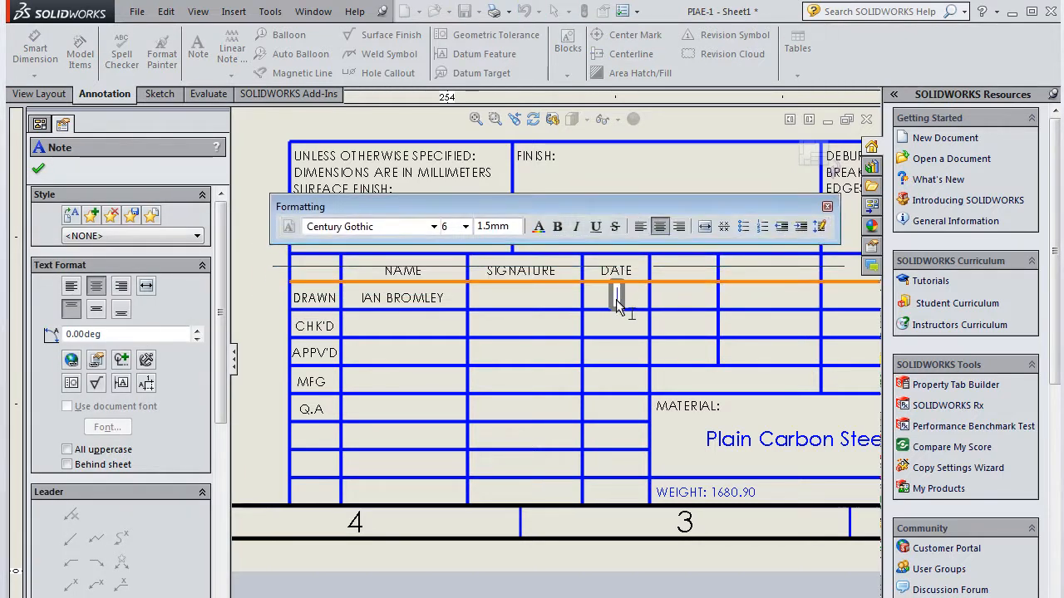
pyautogui.write('19.')
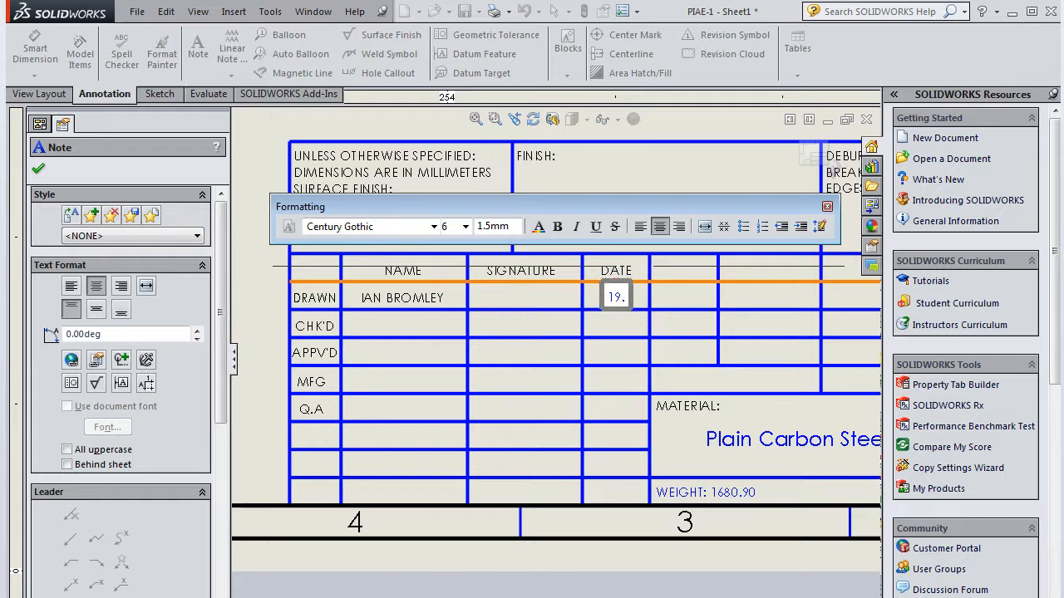
pyautogui.write('01.')
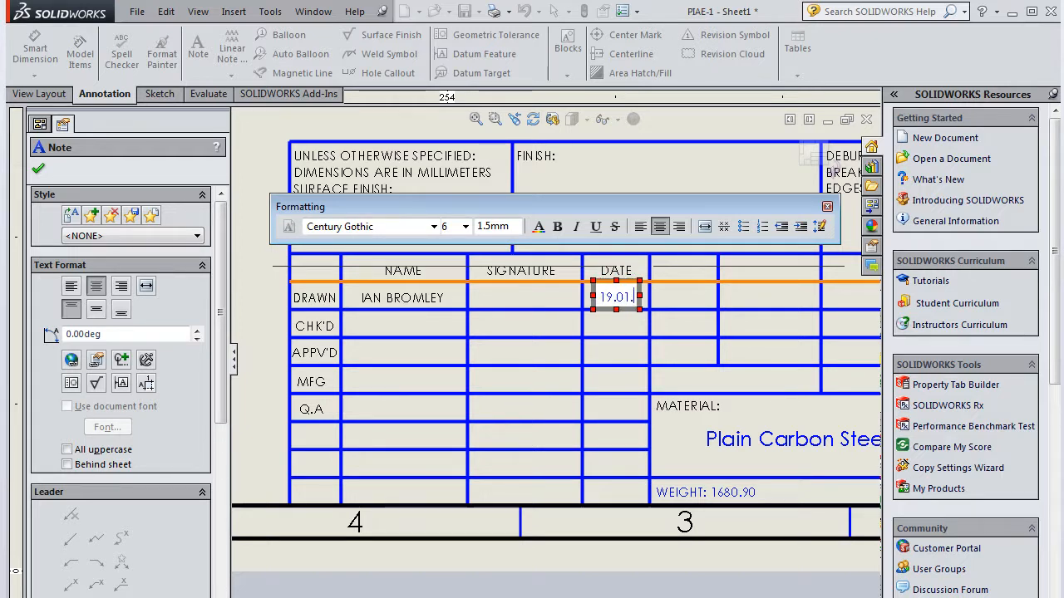
pyautogui.write('17')
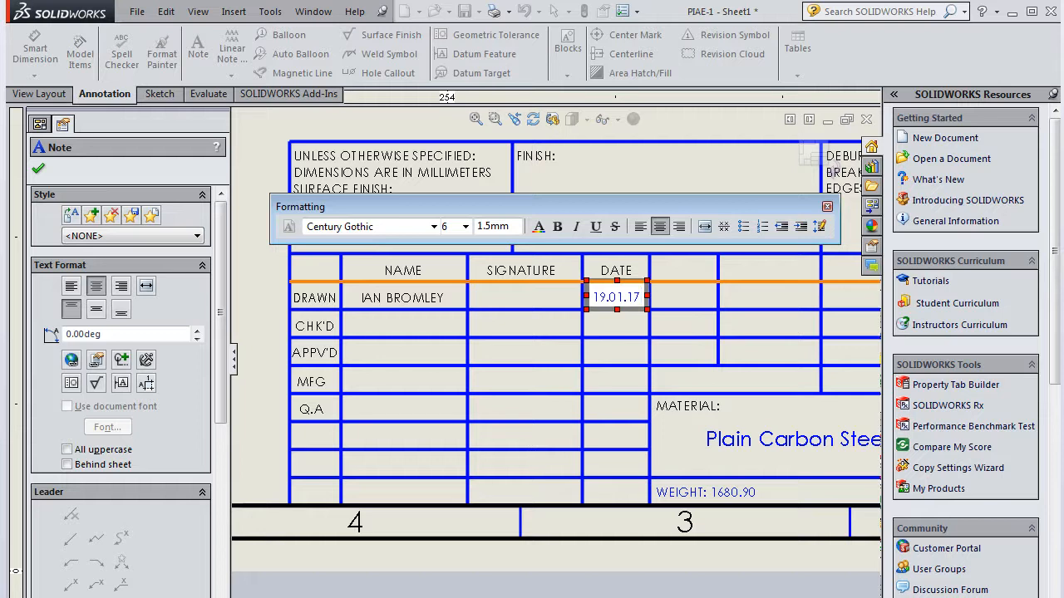
pyautogui.click(40, 170)
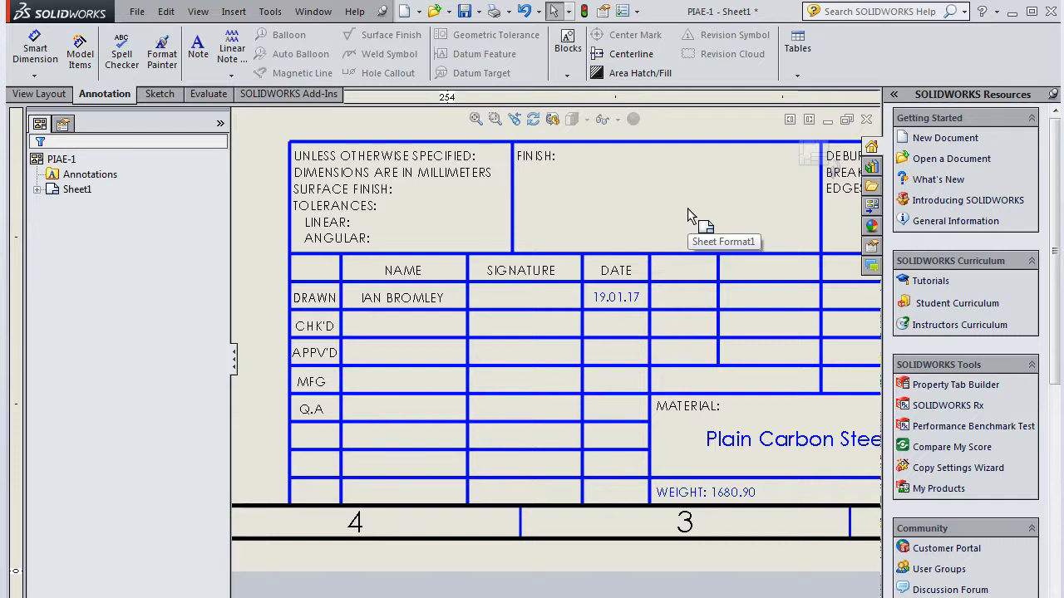
# Leave sheet format editing, return to editing the sheet, and fit the whole drawing in view
pyautogui.rightClick(678, 294)
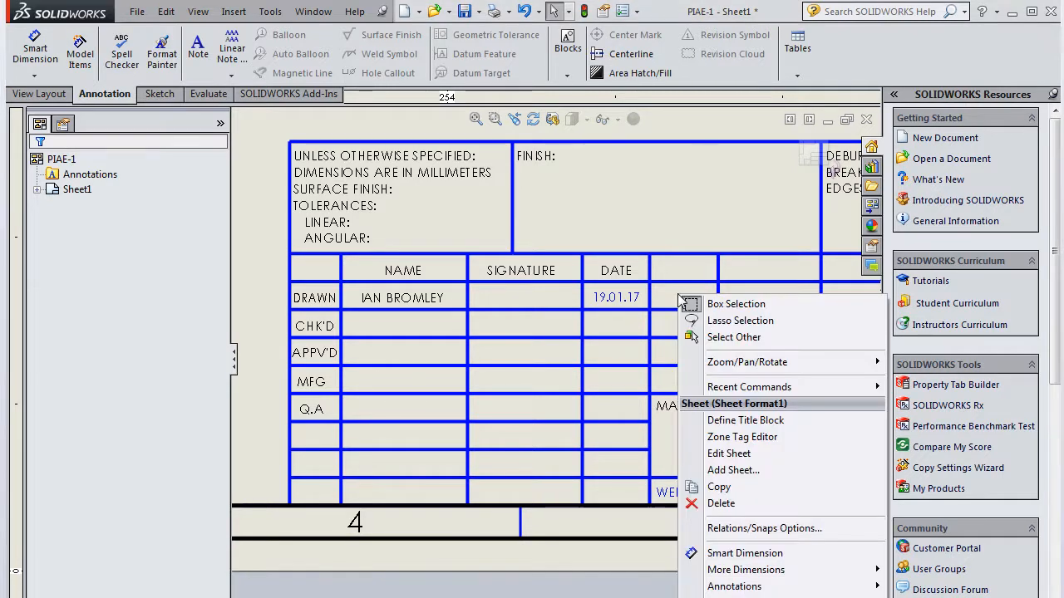
pyautogui.click(731, 455)
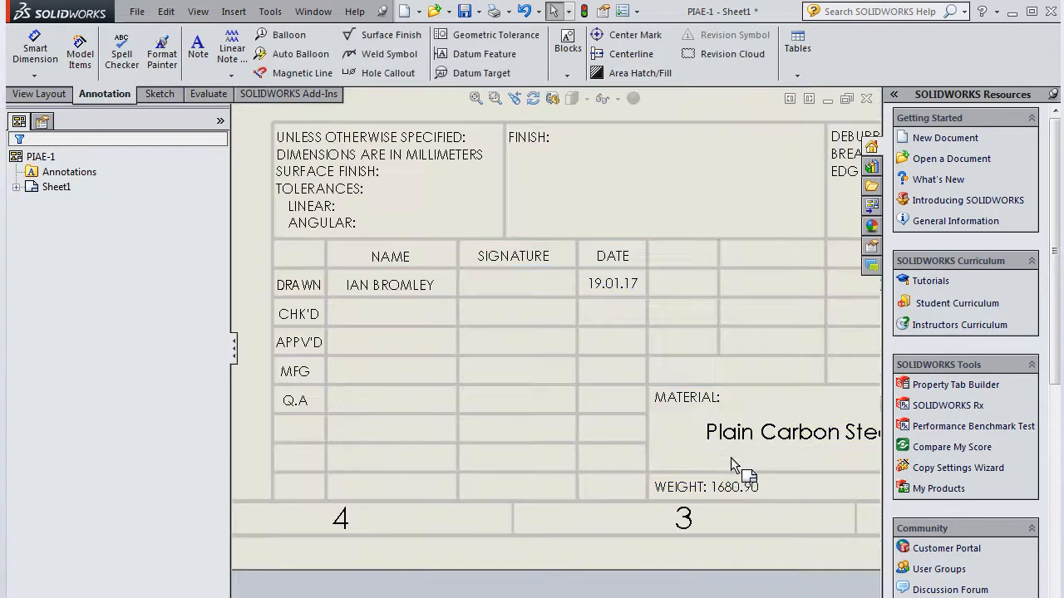
pyautogui.click(474, 99)
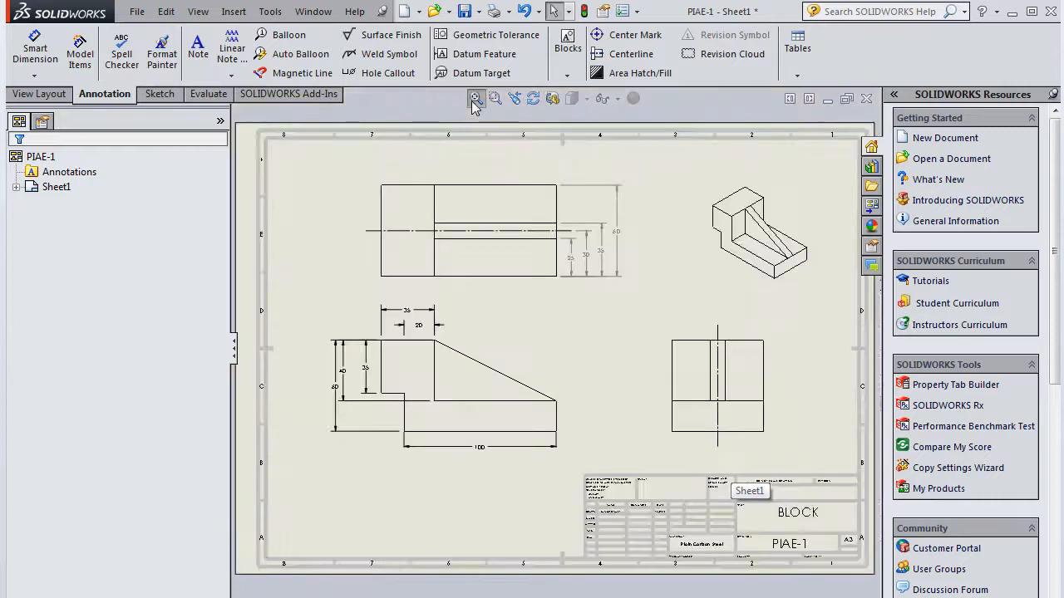
pyautogui.click(585, 324)
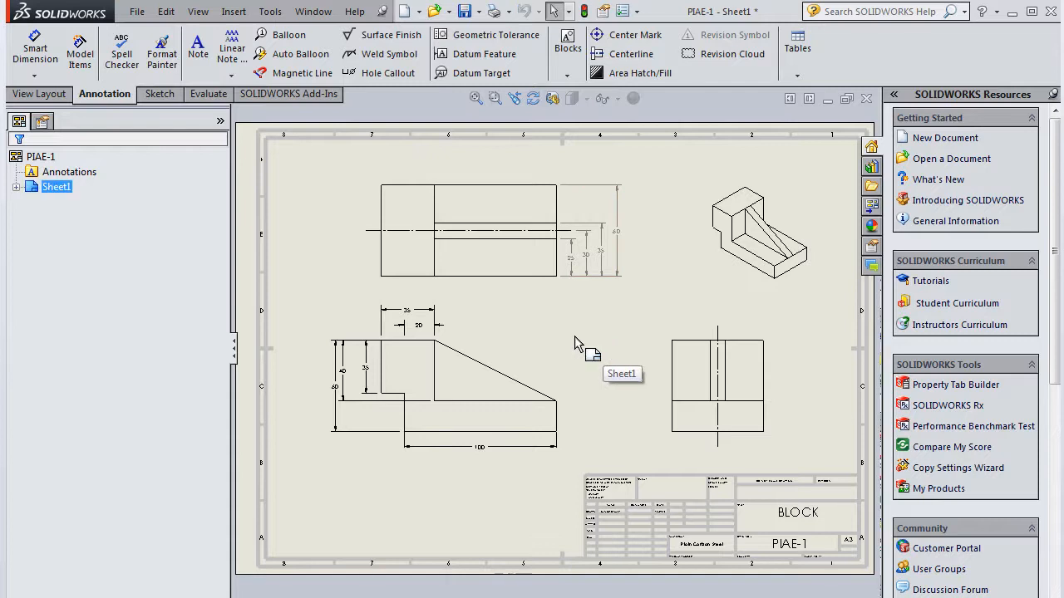
# Set the upper block's overall horizontal width dimension above the front view to 40 mm and rebuild the drawing
pyautogui.doubleClick(413, 318)
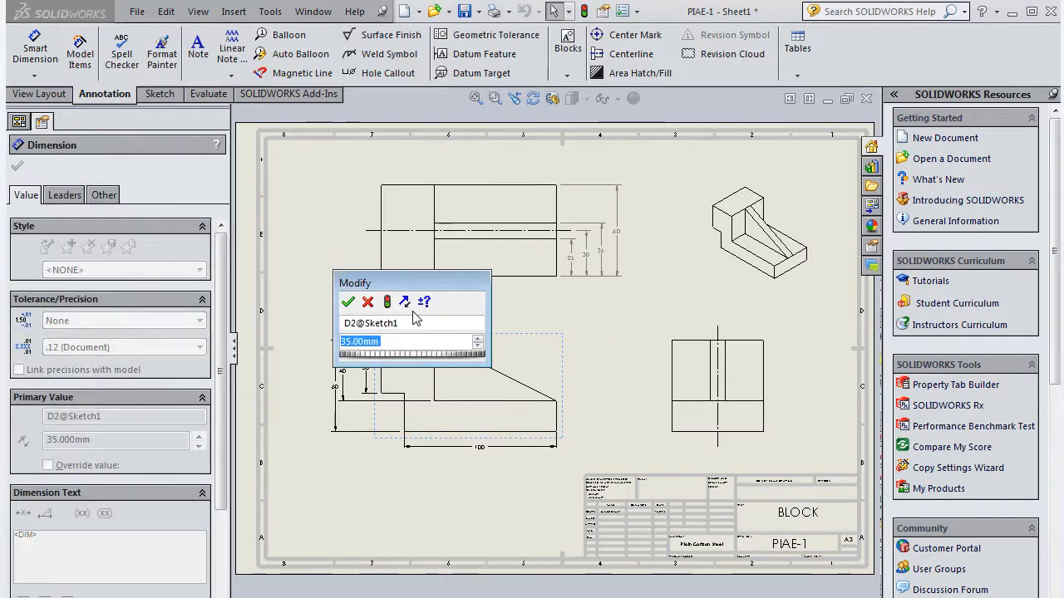
pyautogui.write('40')
pyautogui.press('Return')
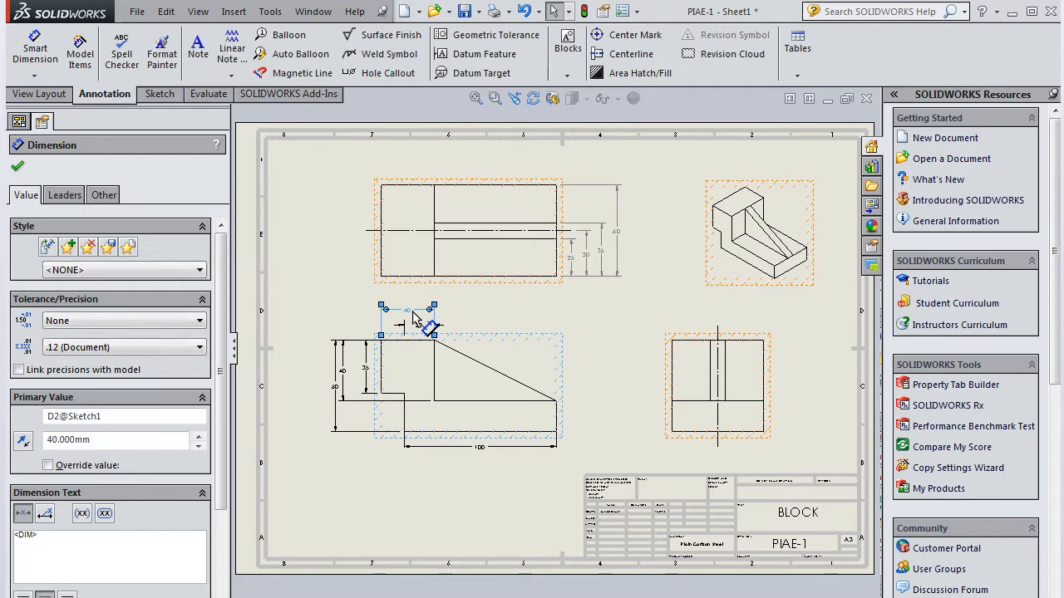
pyautogui.click(584, 12)
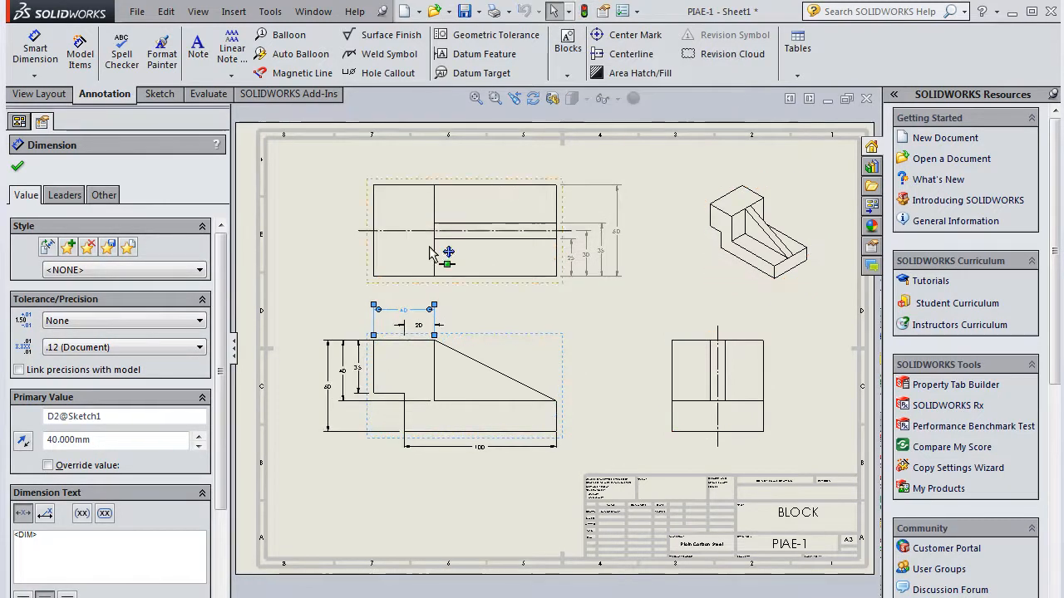
# Set the vertical dimension from the front view's top edge to the step's underside to 20 mm and rebuild the drawing
pyautogui.doubleClick(358, 369)
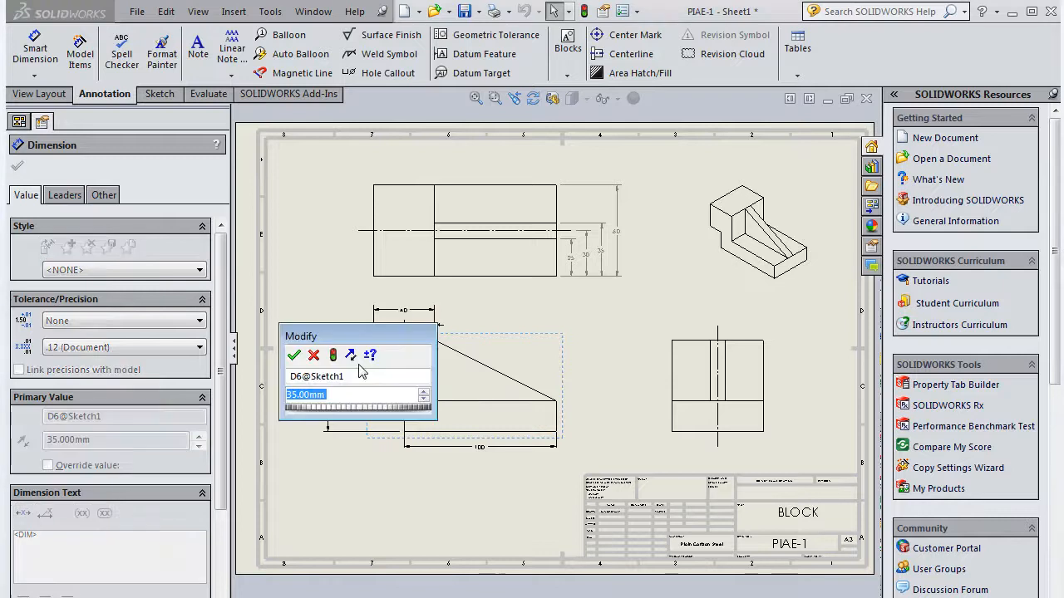
pyautogui.write('20')
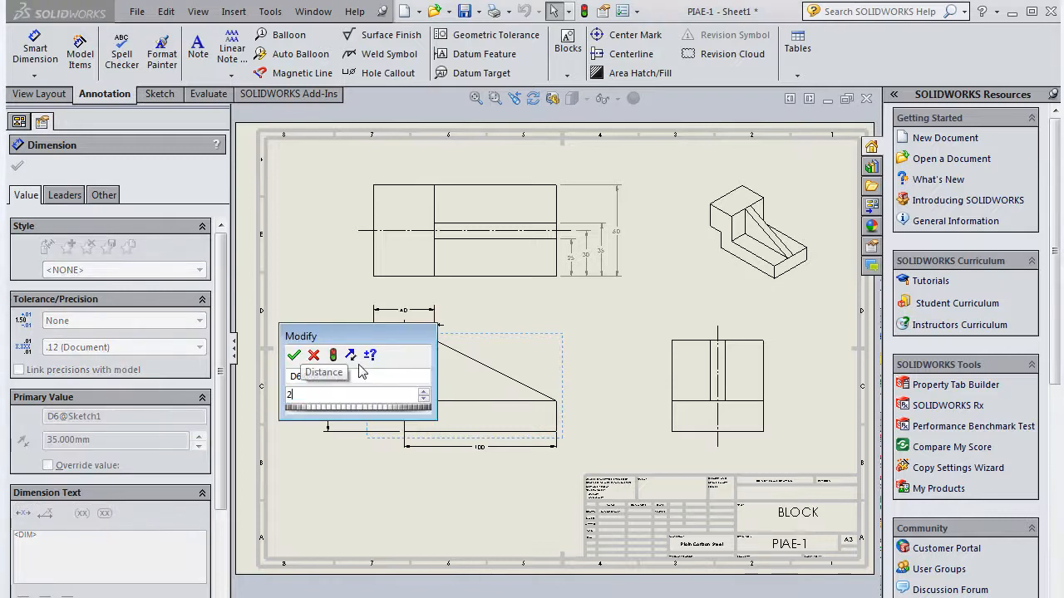
pyautogui.click(294, 354)
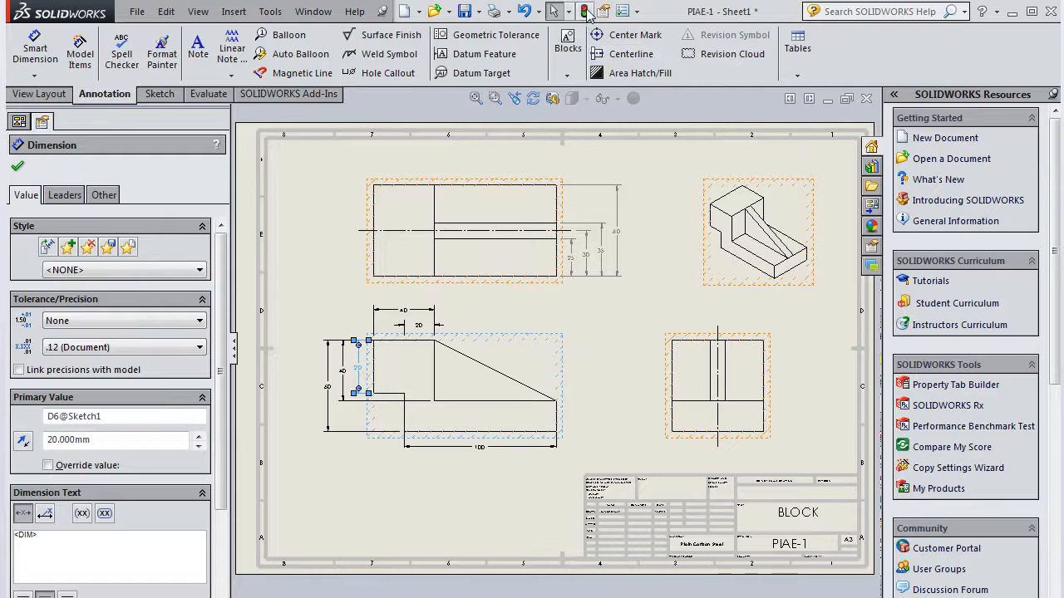
pyautogui.click(585, 11)
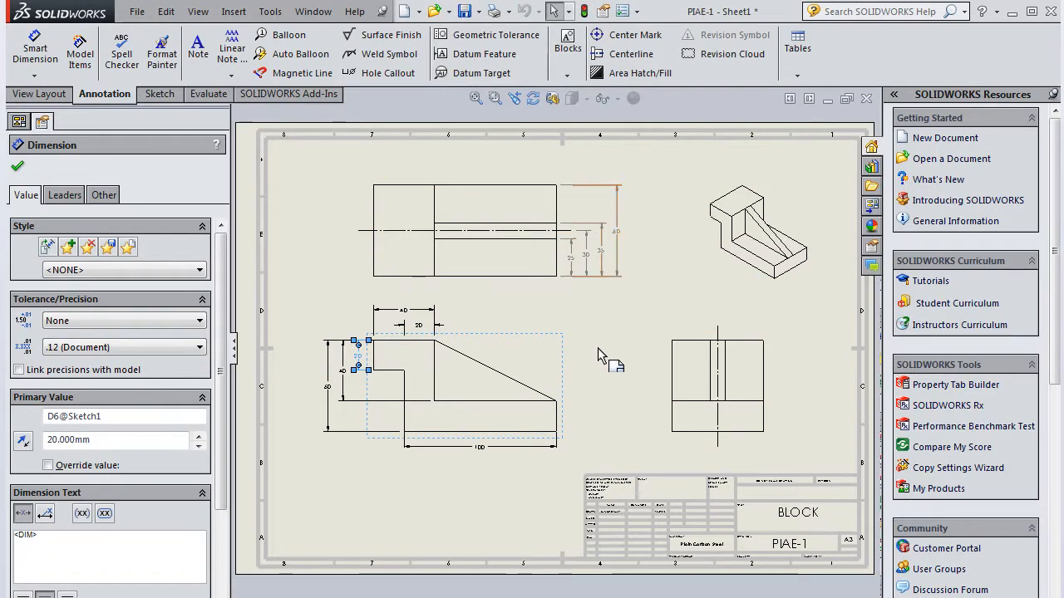
pyautogui.press('Escape')
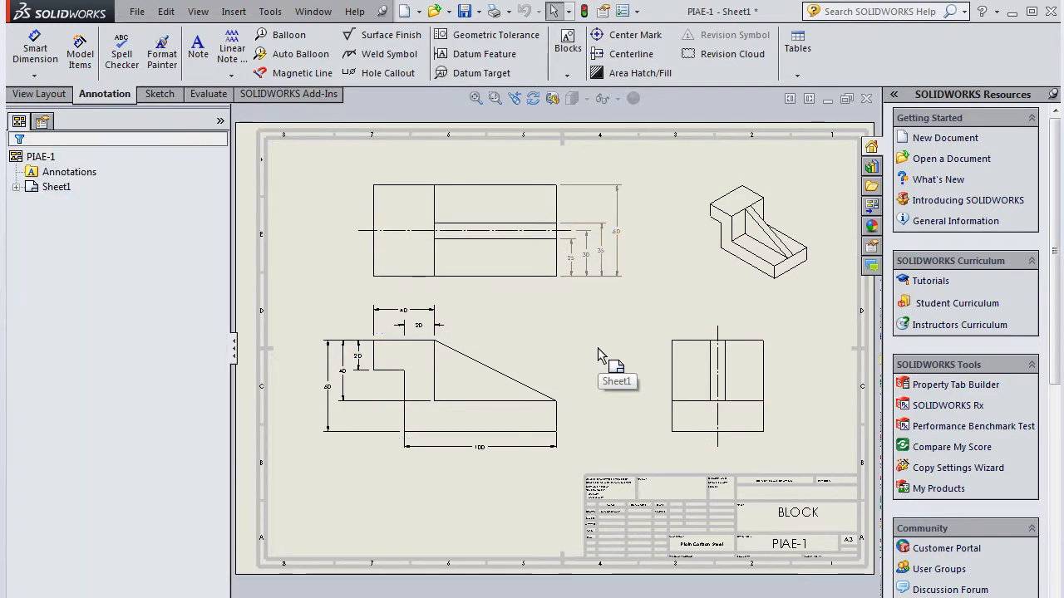